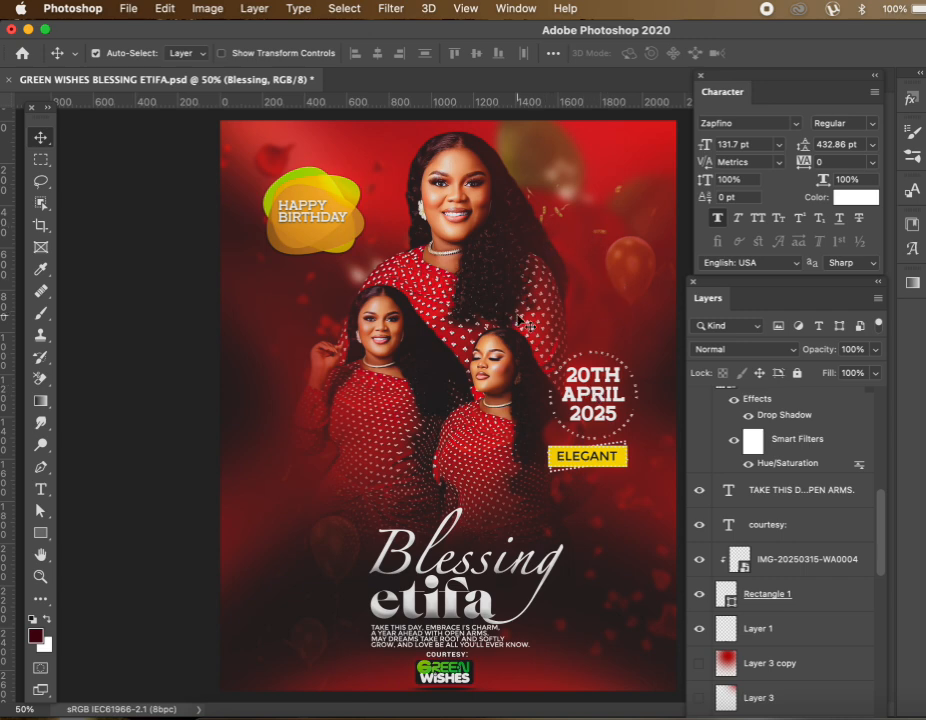
# Create a new 1080 × 1350 px document named 'birthday design' at 100 pixels/inch
pyautogui.click(22, 55)
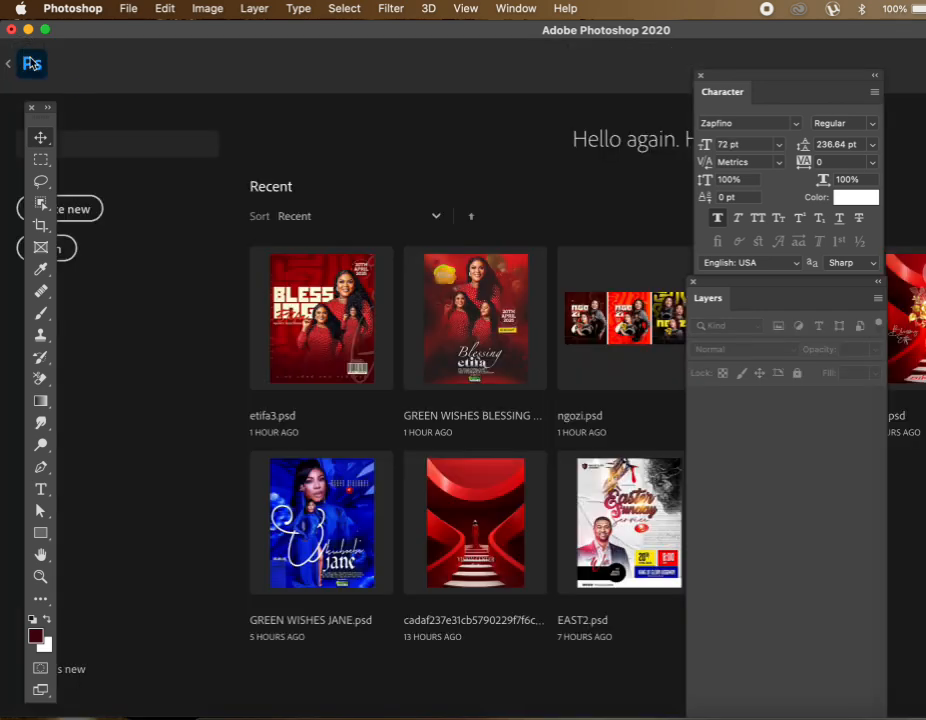
pyautogui.click(72, 212)
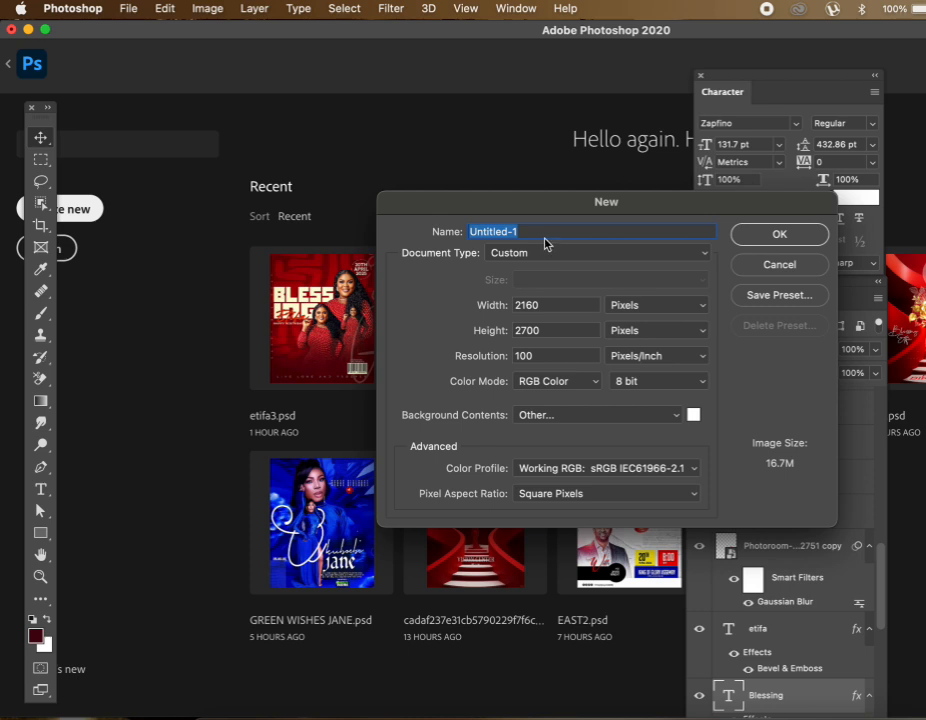
pyautogui.write('birt')
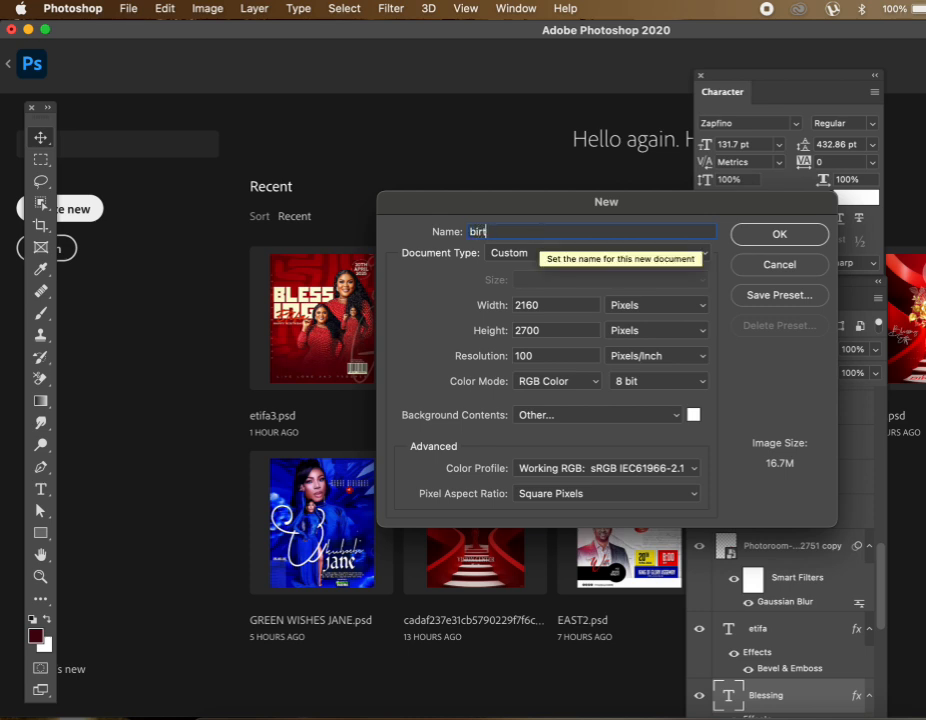
pyautogui.write('hday design')
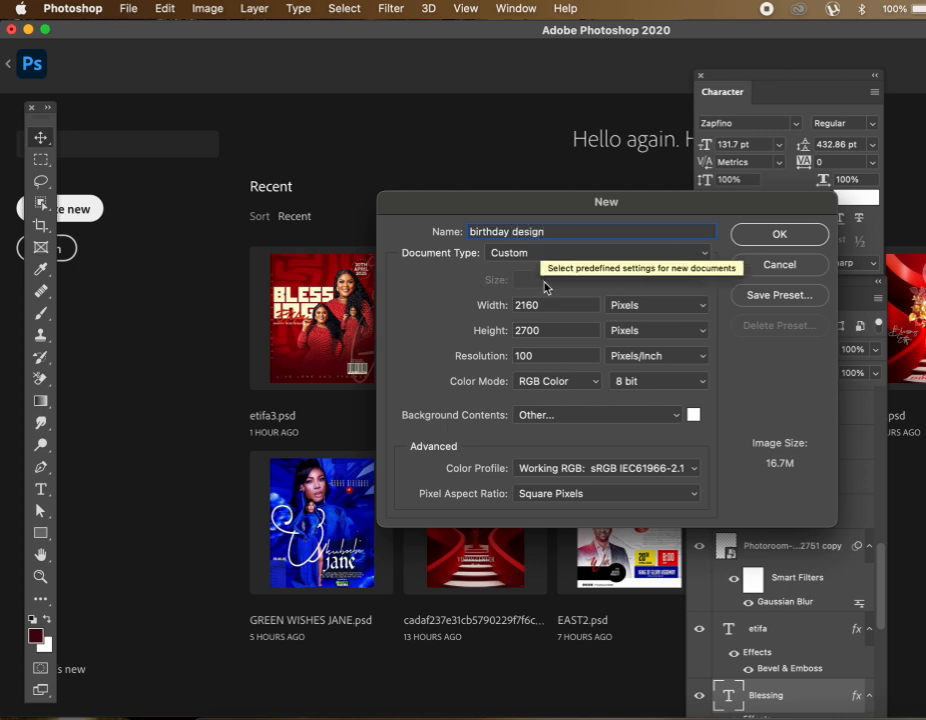
pyautogui.click(547, 304)
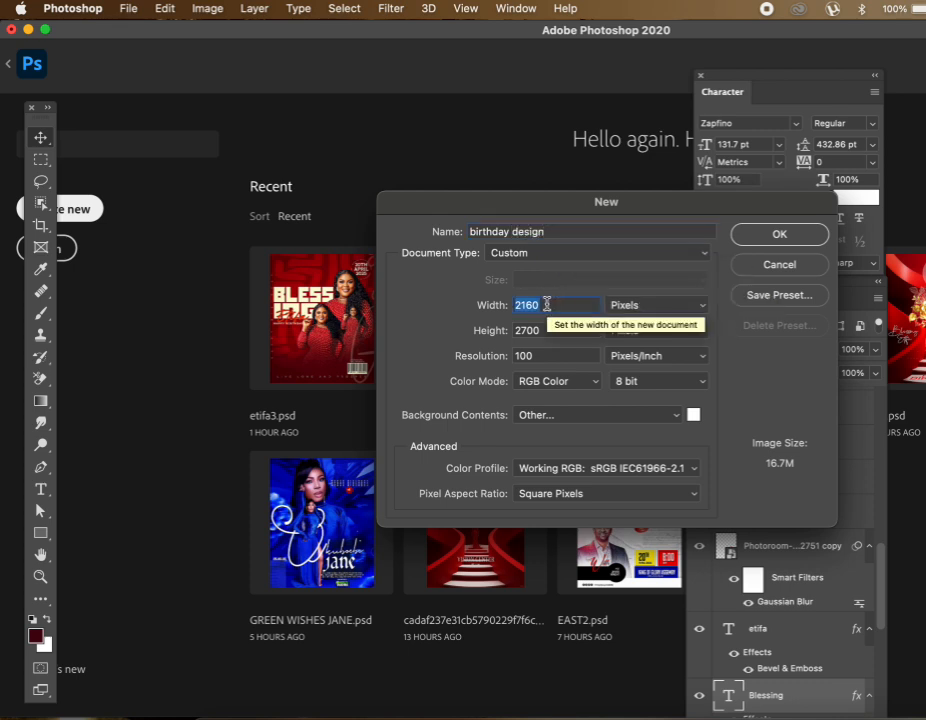
pyautogui.write('1080')
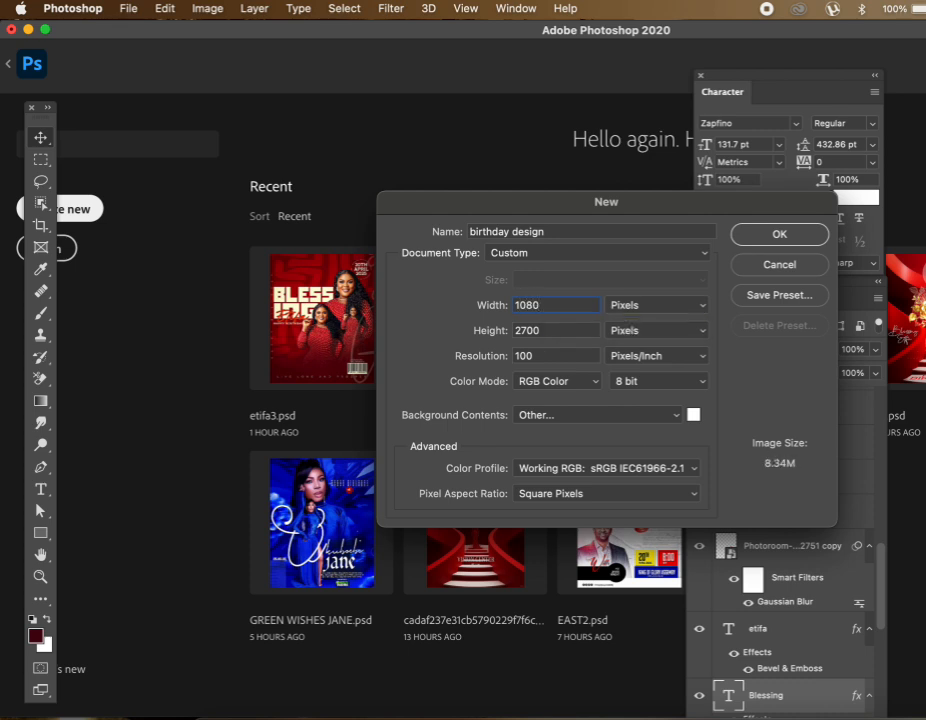
pyautogui.press('Tab')
pyautogui.write('1350')
pyautogui.doubleClick(530, 356)
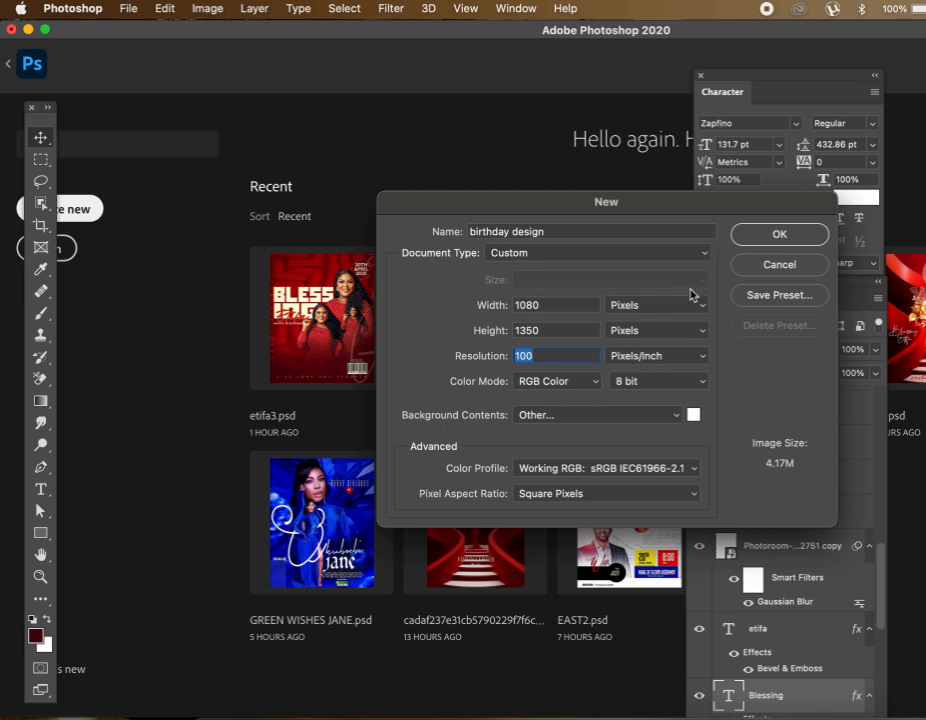
pyautogui.click(780, 235)
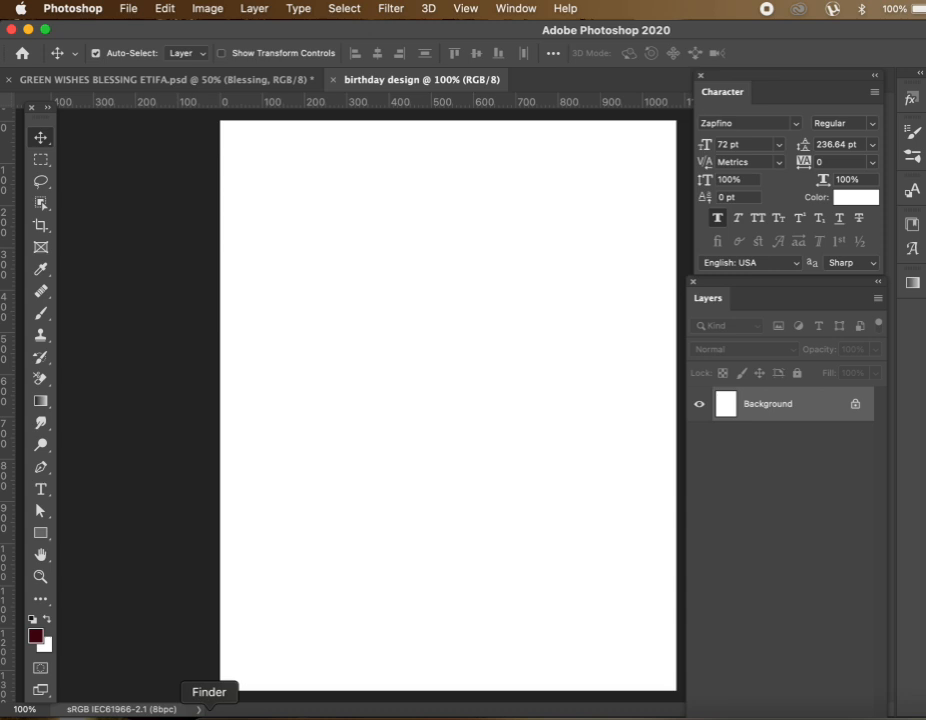
# Drag the red staircase photo cadaf237…b9d3.jpg from Downloads > birthday onto the canvas
pyautogui.click(209, 712)
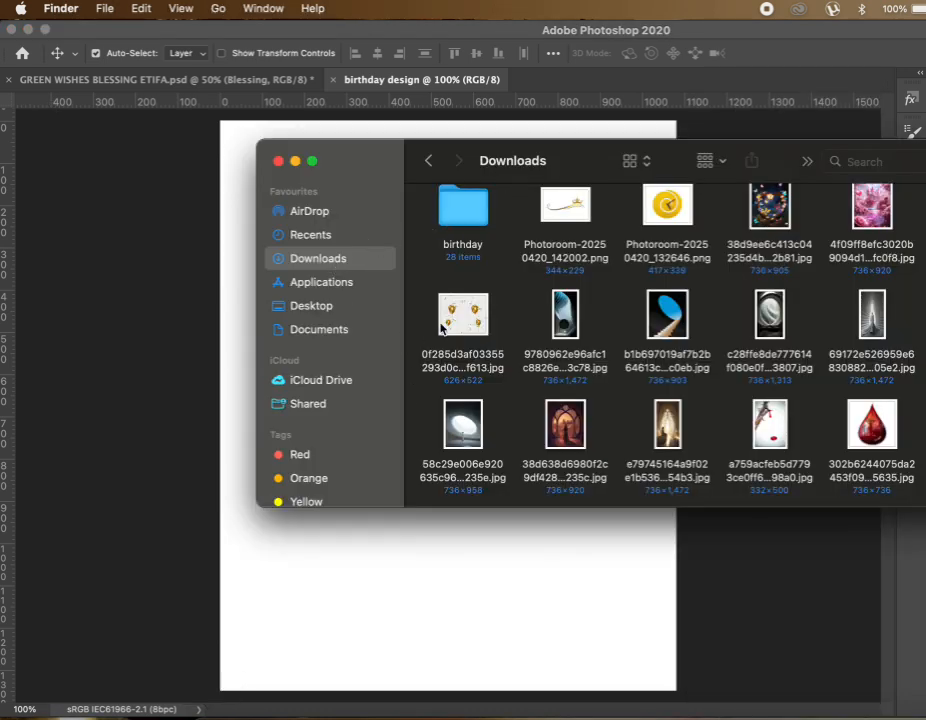
pyautogui.scroll(2, 560, 292)
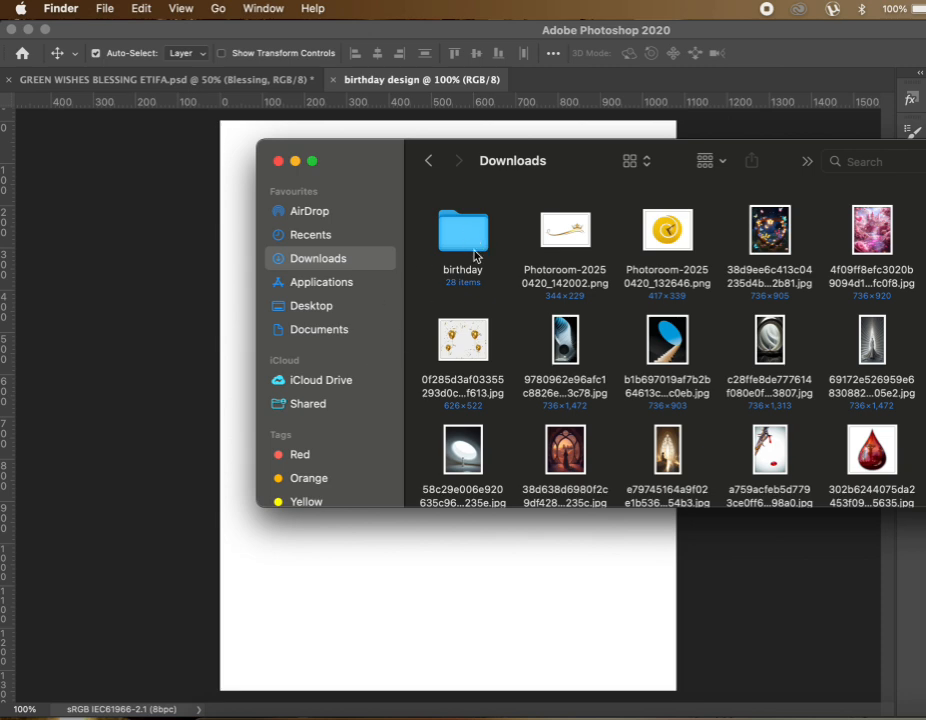
pyautogui.doubleClick(466, 245)
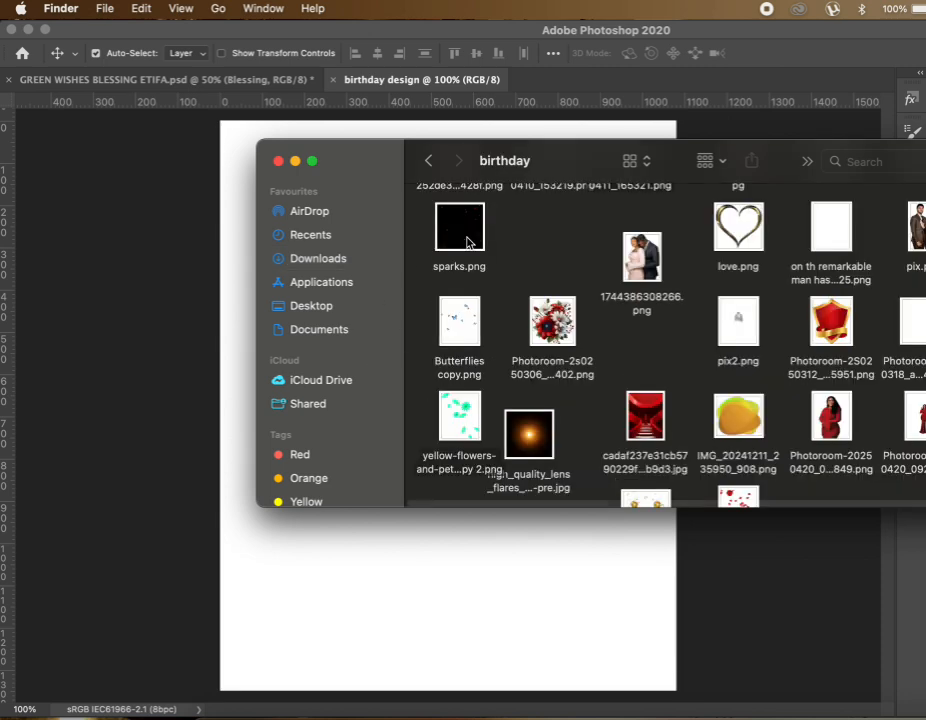
pyautogui.scroll(-3, 655, 352)
pyautogui.hscroll(2, 657, 345)
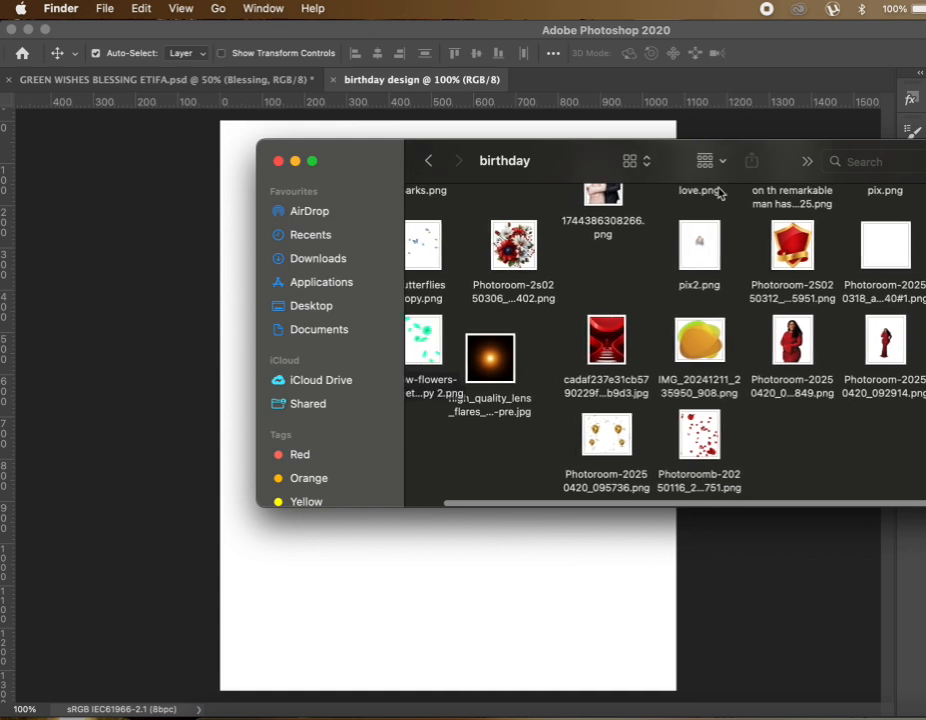
pyautogui.moveTo(597, 145); pyautogui.dragTo(417, 134)
pyautogui.click(436, 334)
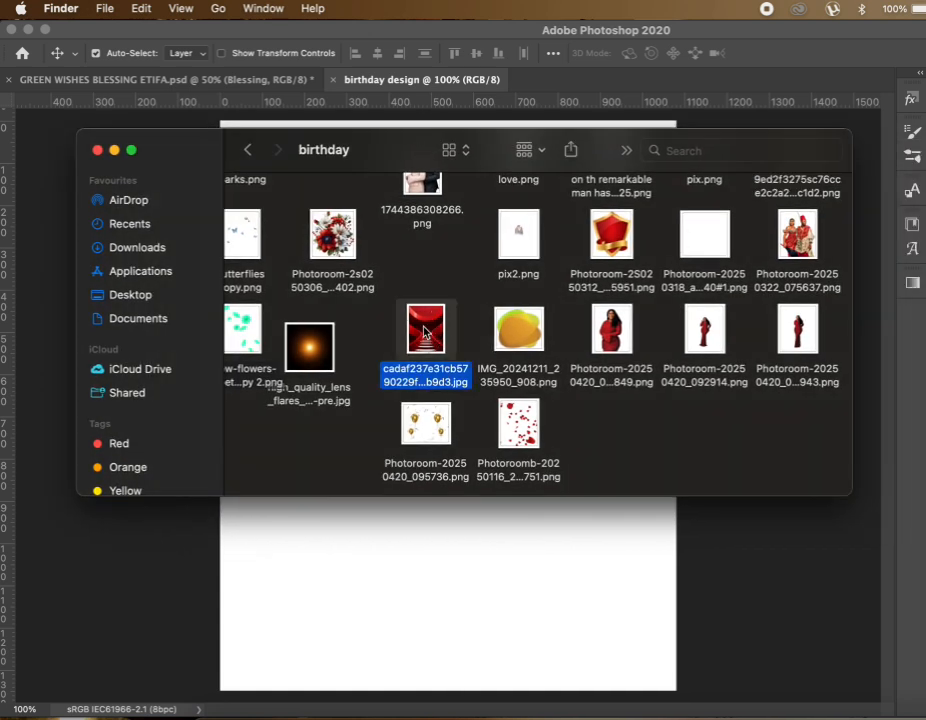
pyautogui.moveTo(438, 336); pyautogui.dragTo(424, 548)
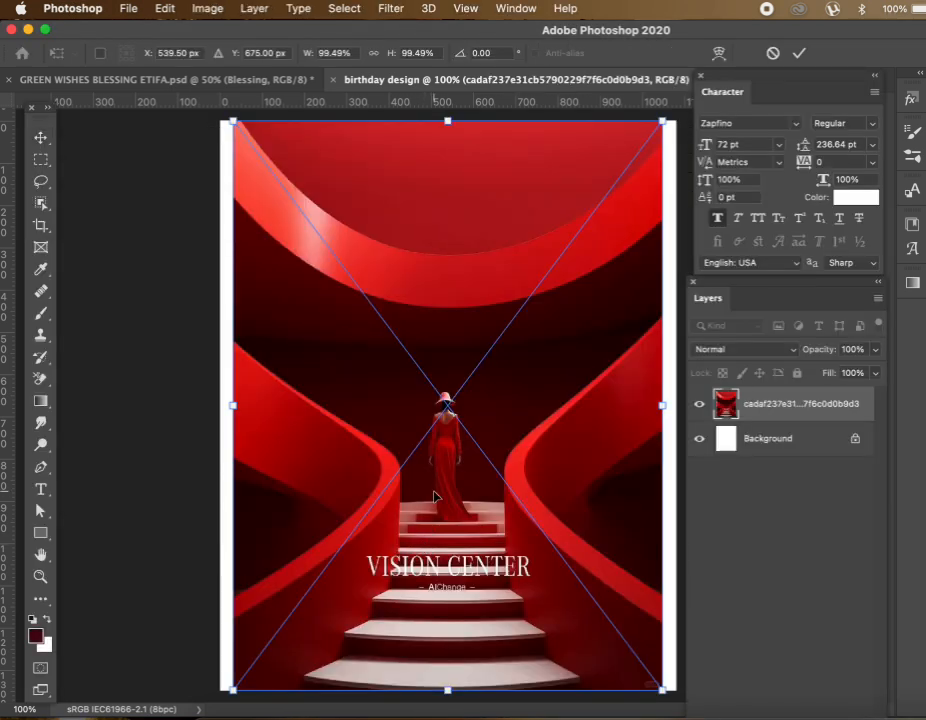
# Place the staircase image and scale it past the canvas corners so no white edges remain
pyautogui.press('Return')
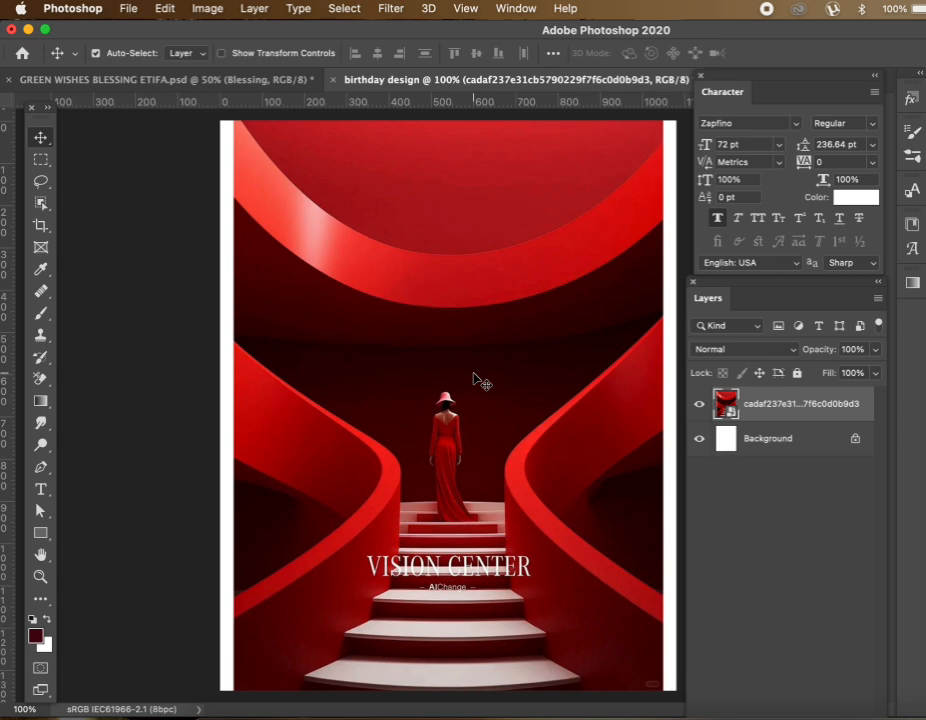
pyautogui.hotkey('ctrl', 't')
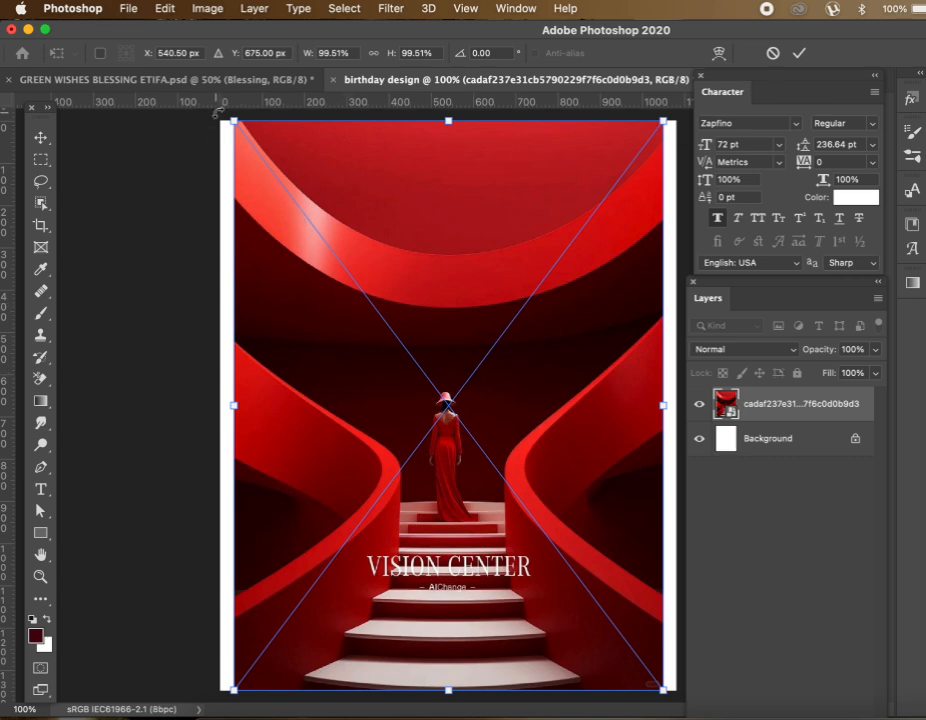
pyautogui.moveTo(233, 120); pyautogui.dragTo(185, 113)
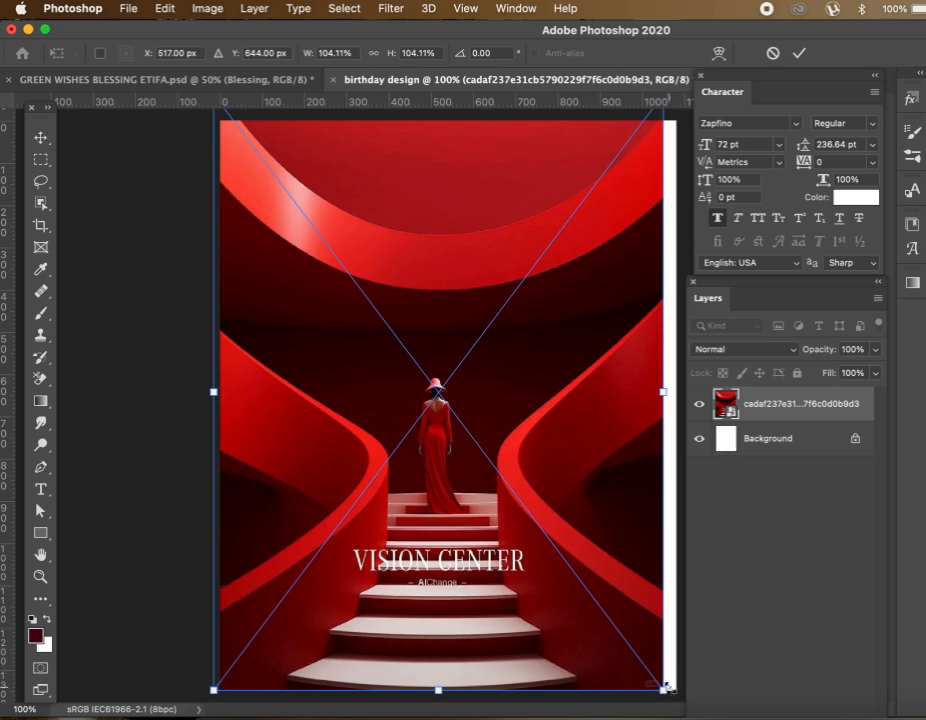
pyautogui.moveTo(667, 689); pyautogui.dragTo(690, 701)
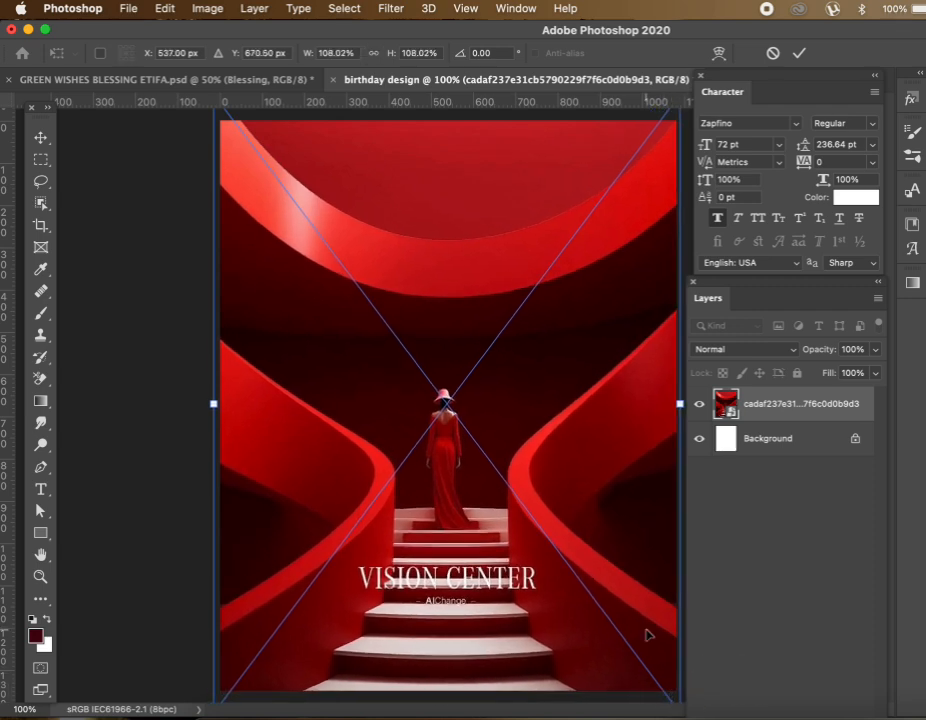
pyautogui.press('Return')
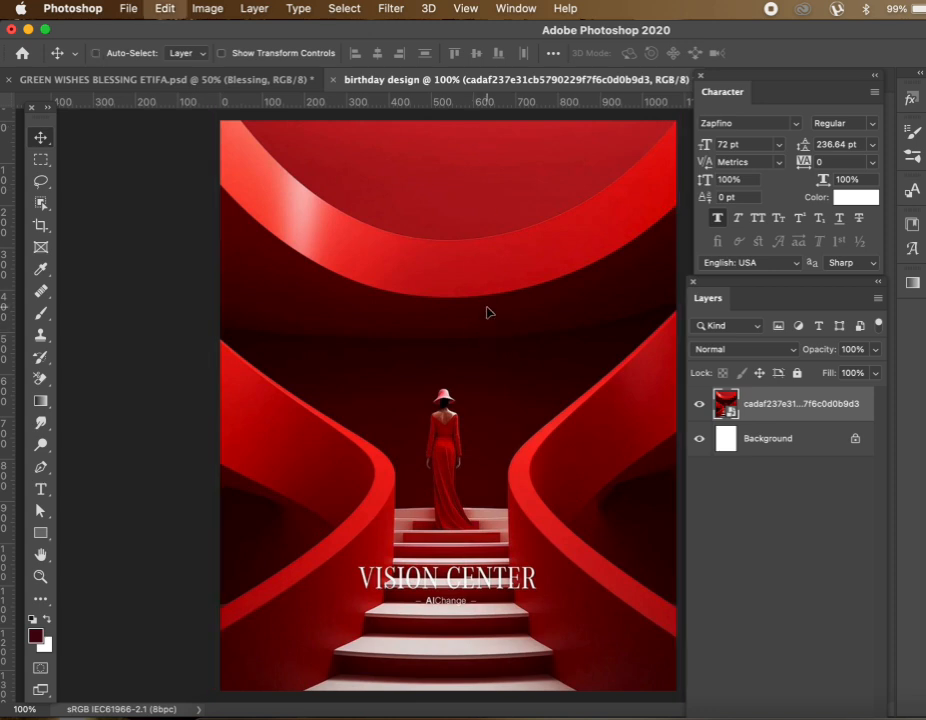
# Flip the staircase image vertically so the arches sit at the bottom, nudging it slightly
pyautogui.hotkey('ctrl', 't')
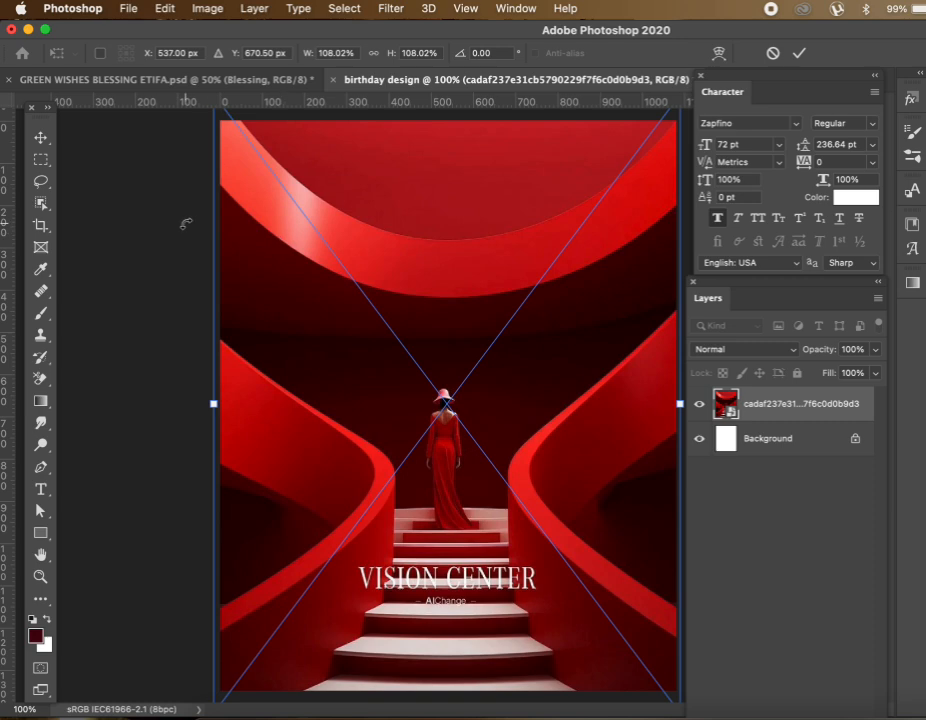
pyautogui.click(184, 207)
pyautogui.rightClick(432, 229)
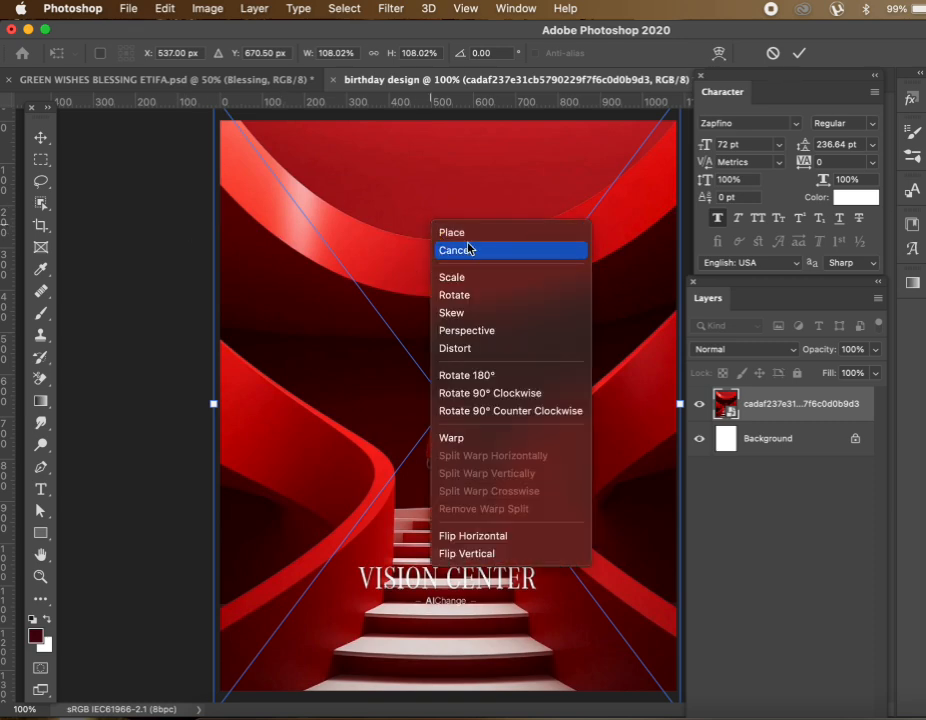
pyautogui.click(353, 268)
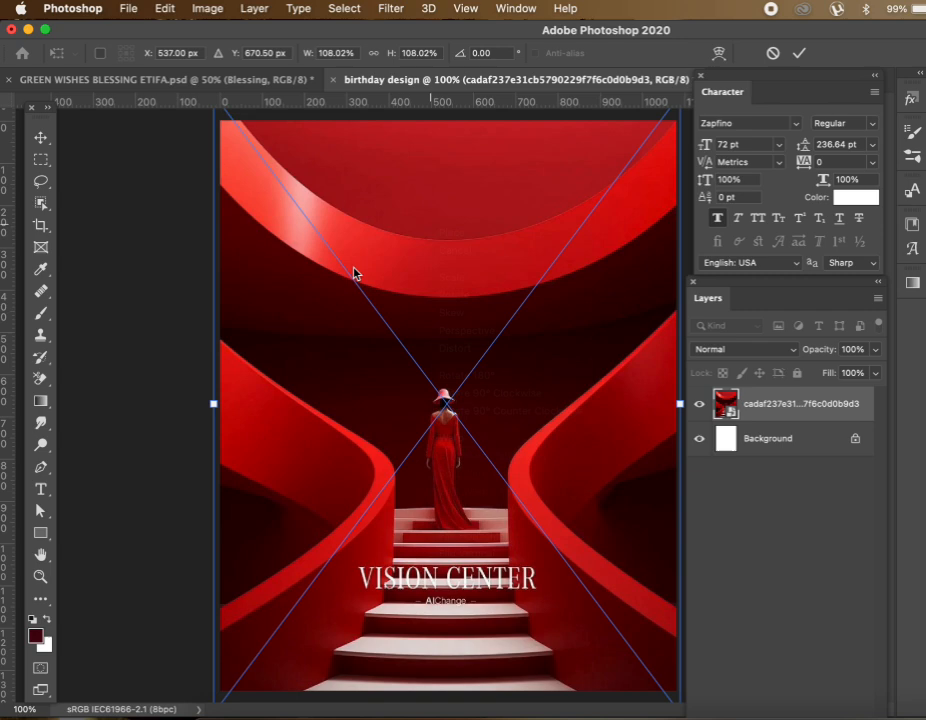
pyautogui.rightClick(417, 269)
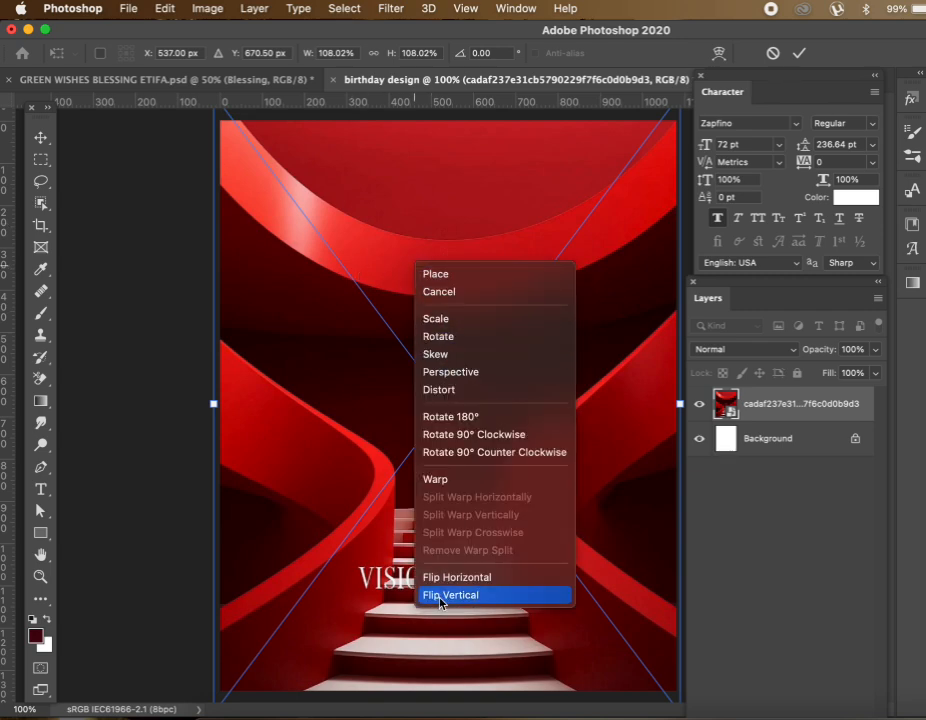
pyautogui.click(440, 597)
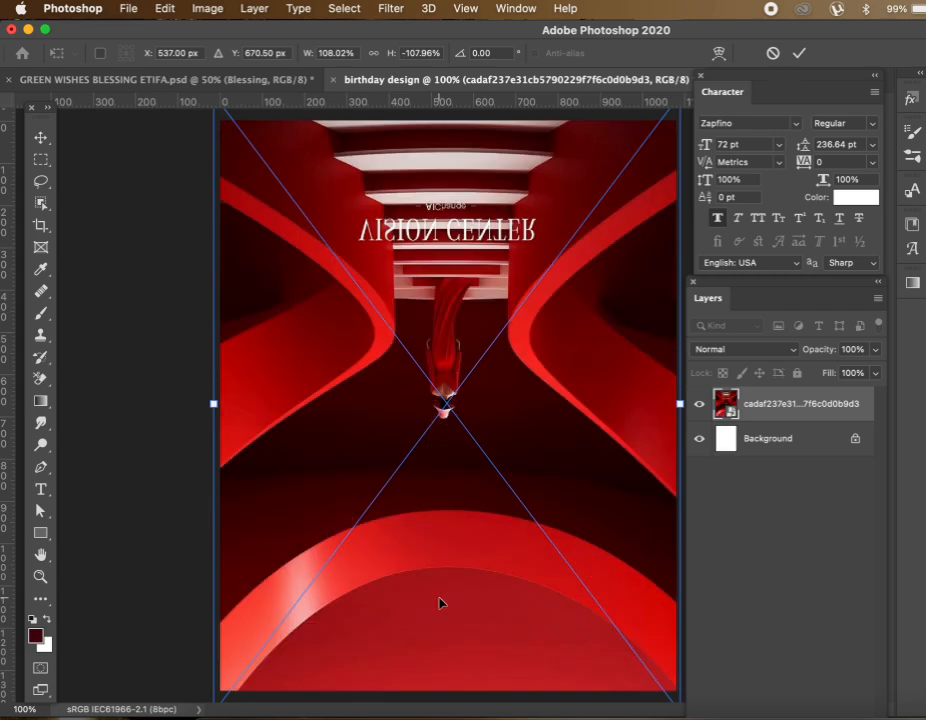
pyautogui.moveTo(458, 480); pyautogui.dragTo(459, 482)
pyautogui.press('Return')
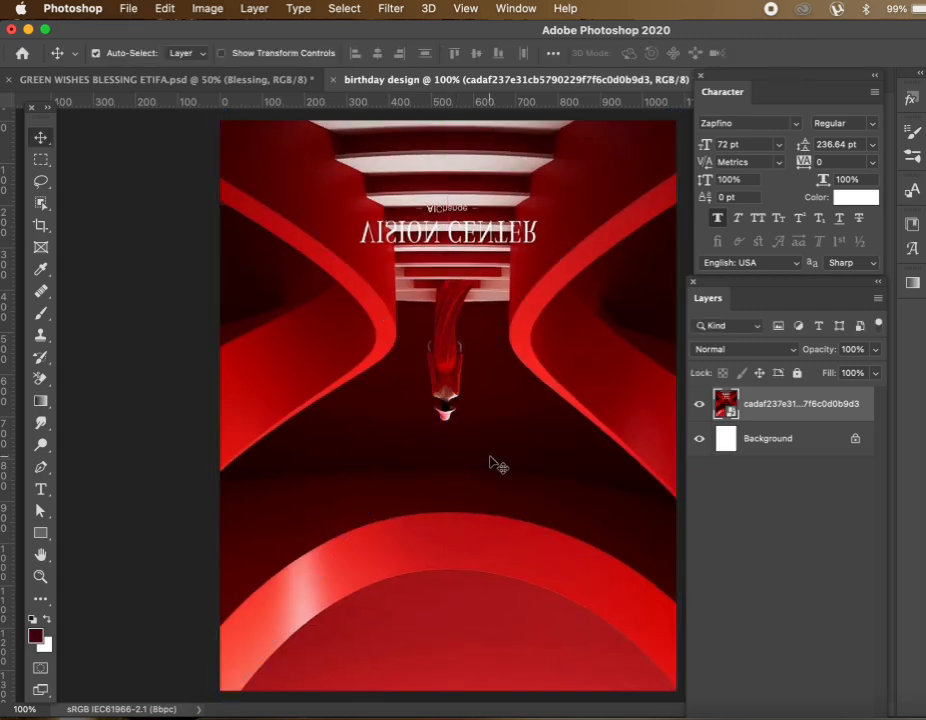
pyautogui.click(485, 445)
# Apply an 85.4-pixel Gaussian Blur smart filter to the staircase layer and nudge it down slightly
pyautogui.click(392, 12)
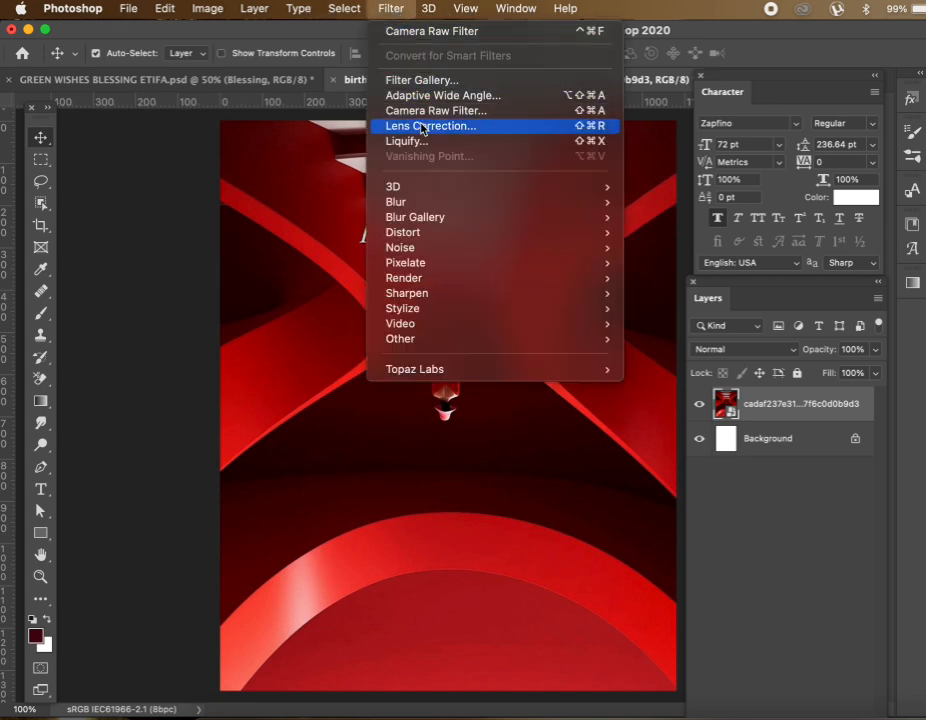
pyautogui.moveTo(413, 193)
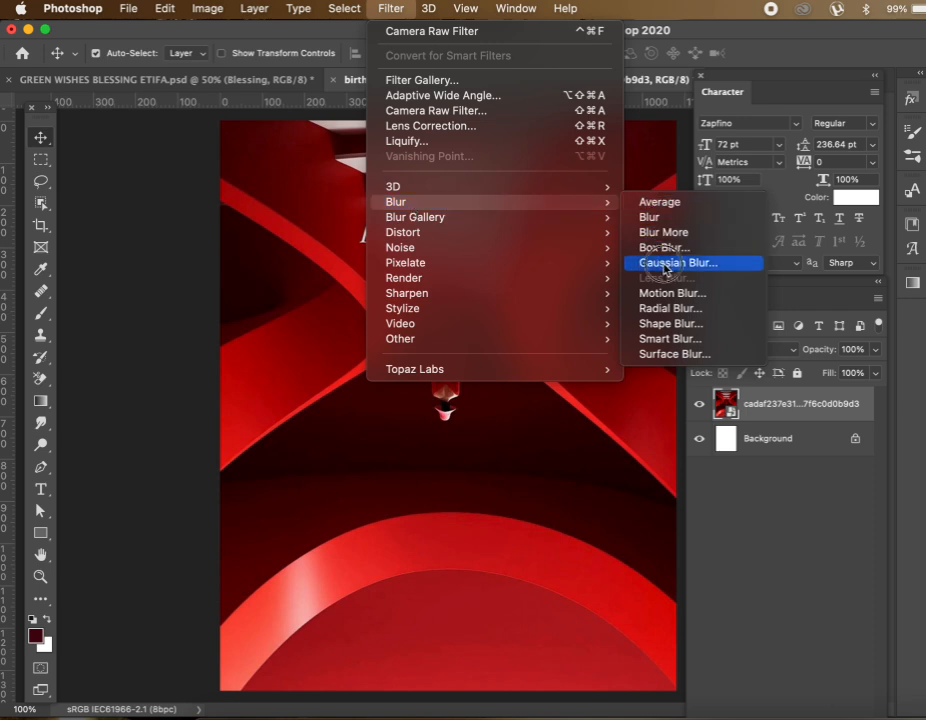
pyautogui.click(665, 264)
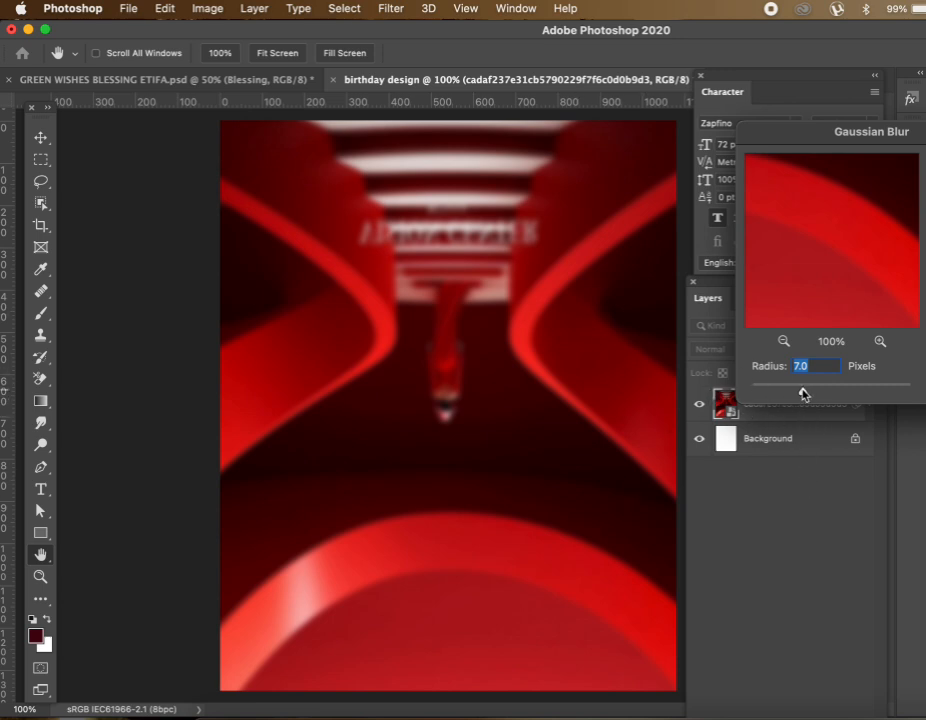
pyautogui.moveTo(847, 137); pyautogui.dragTo(785, 137)
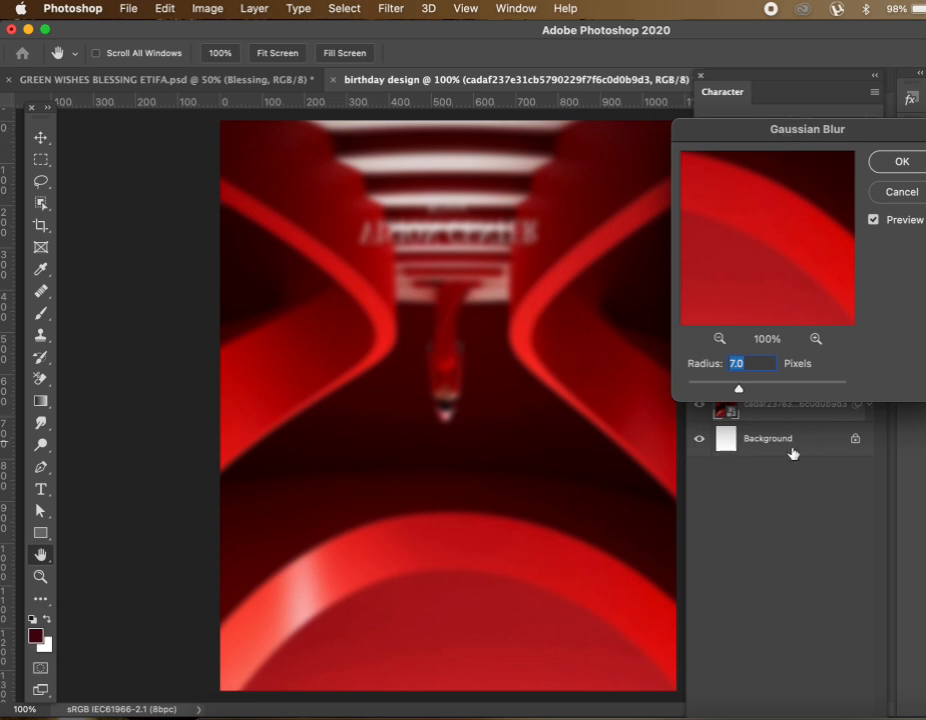
pyautogui.moveTo(740, 392); pyautogui.dragTo(787, 392)
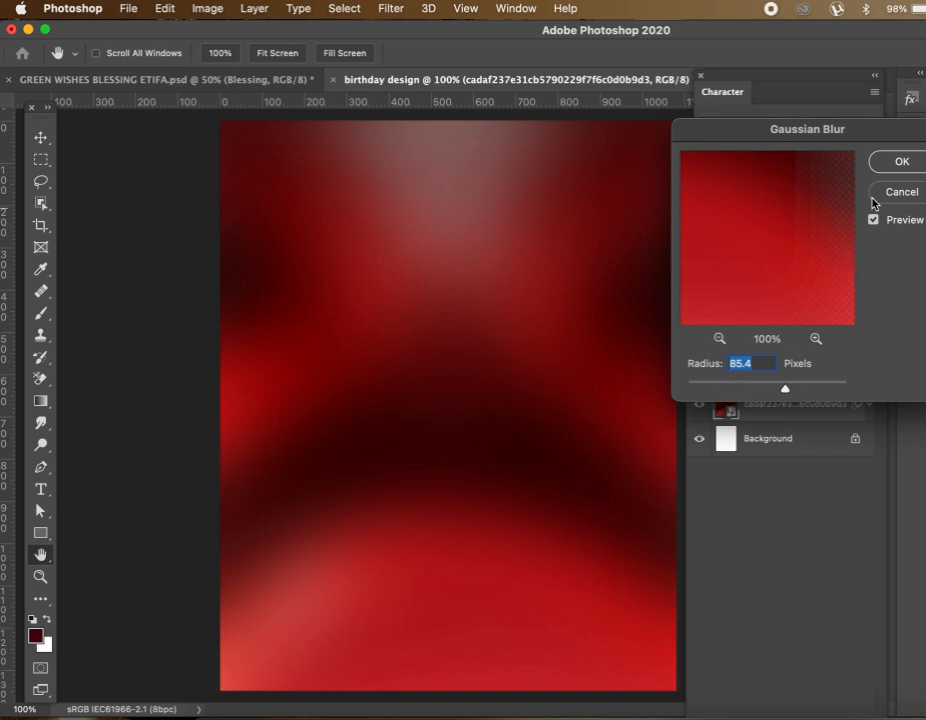
pyautogui.moveTo(858, 130); pyautogui.dragTo(823, 130)
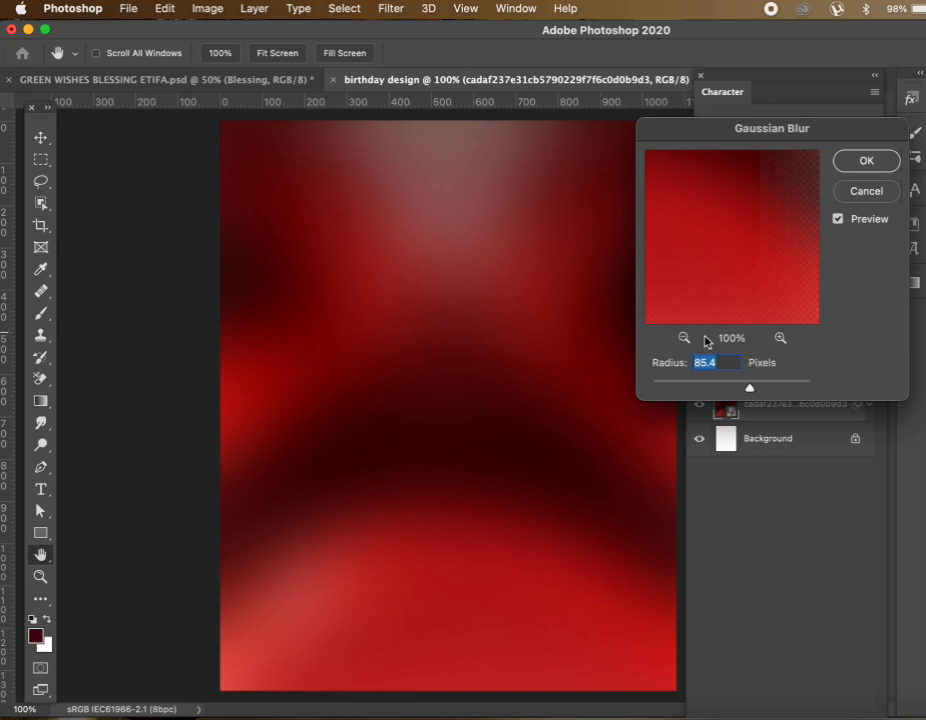
pyautogui.click(868, 161)
pyautogui.press('v')
pyautogui.moveTo(509, 372)
pyautogui.mouseDown()
pyautogui.moveTo(506, 393)
pyautogui.moveTo(506, 384)
pyautogui.mouseUp()
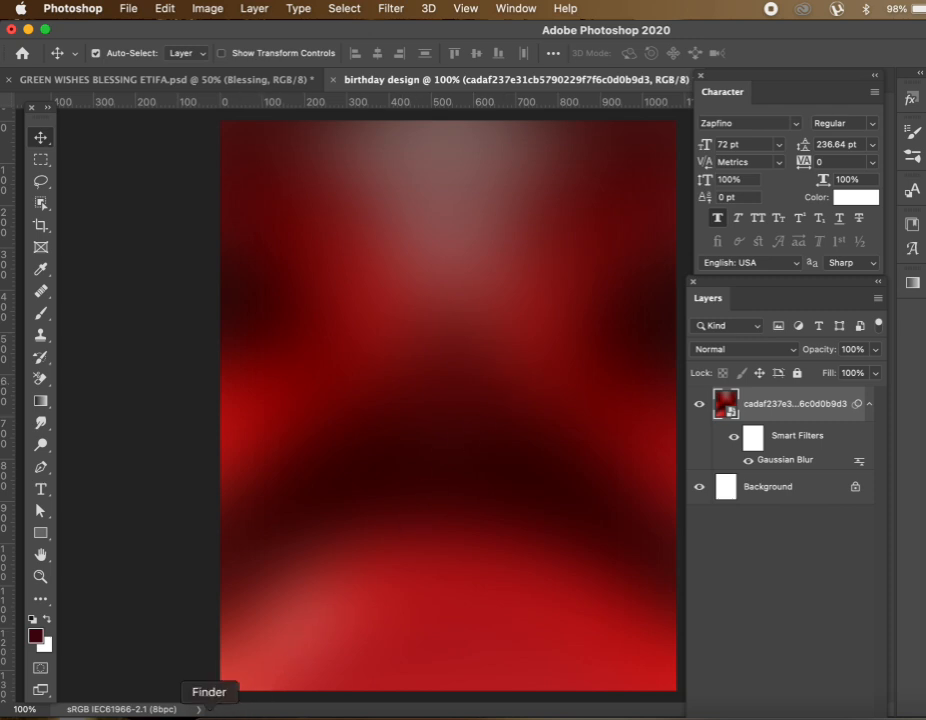
# Select the three red-dress Photoroom portraits in the birthday folder and drag them onto the canvas
pyautogui.click(225, 700)
pyautogui.scroll(1, 432, 310)
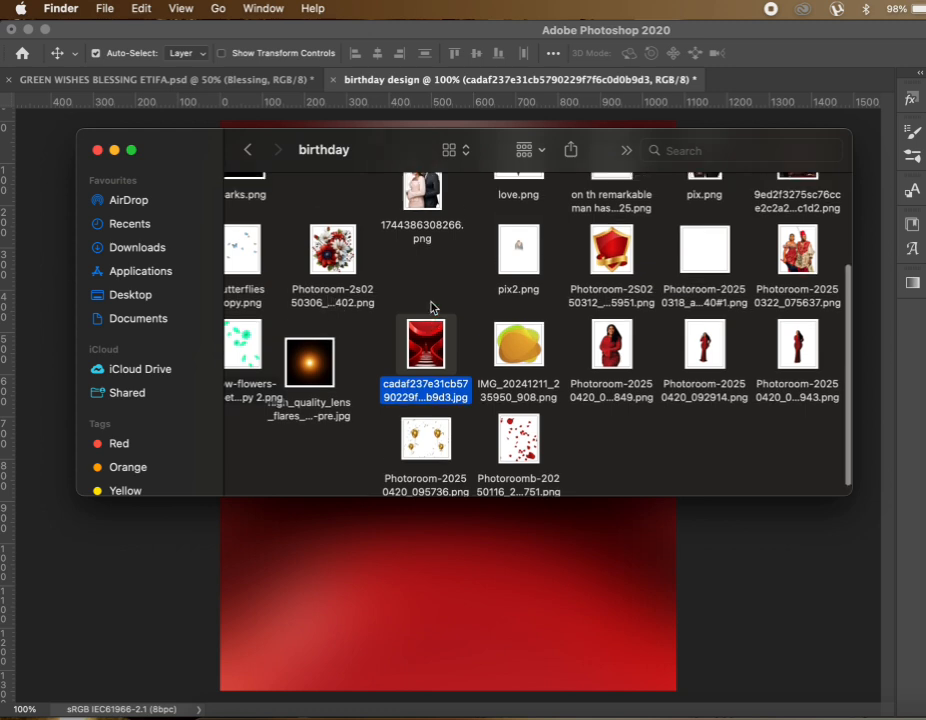
pyautogui.keyDown('super'); pyautogui.click(610, 338); pyautogui.keyUp('super')
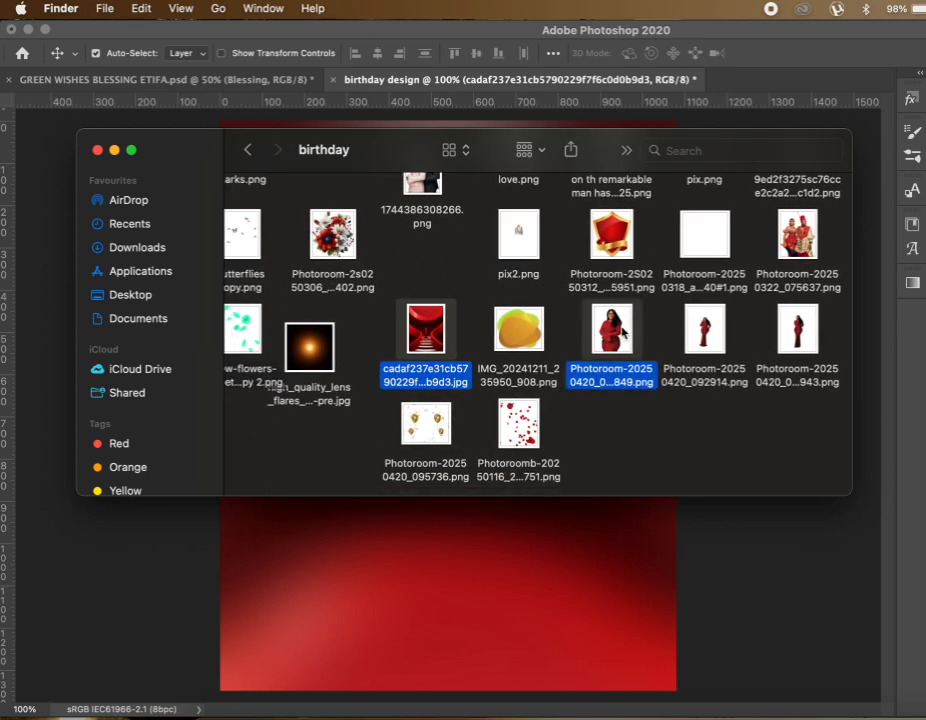
pyautogui.keyDown('super'); pyautogui.click(712, 336); pyautogui.keyUp('super')
pyautogui.click(643, 332)
pyautogui.click(615, 336)
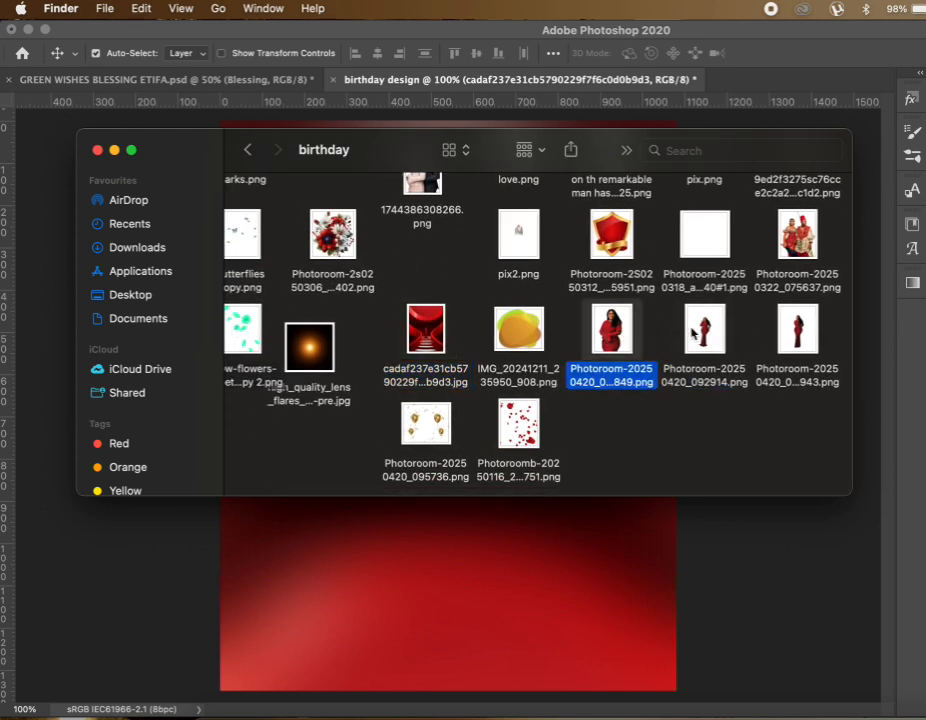
pyautogui.keyDown('super'); pyautogui.click(705, 332); pyautogui.keyUp('super')
pyautogui.keyDown('super'); pyautogui.click(795, 338); pyautogui.keyUp('super')
pyautogui.moveTo(692, 341); pyautogui.dragTo(451, 614)
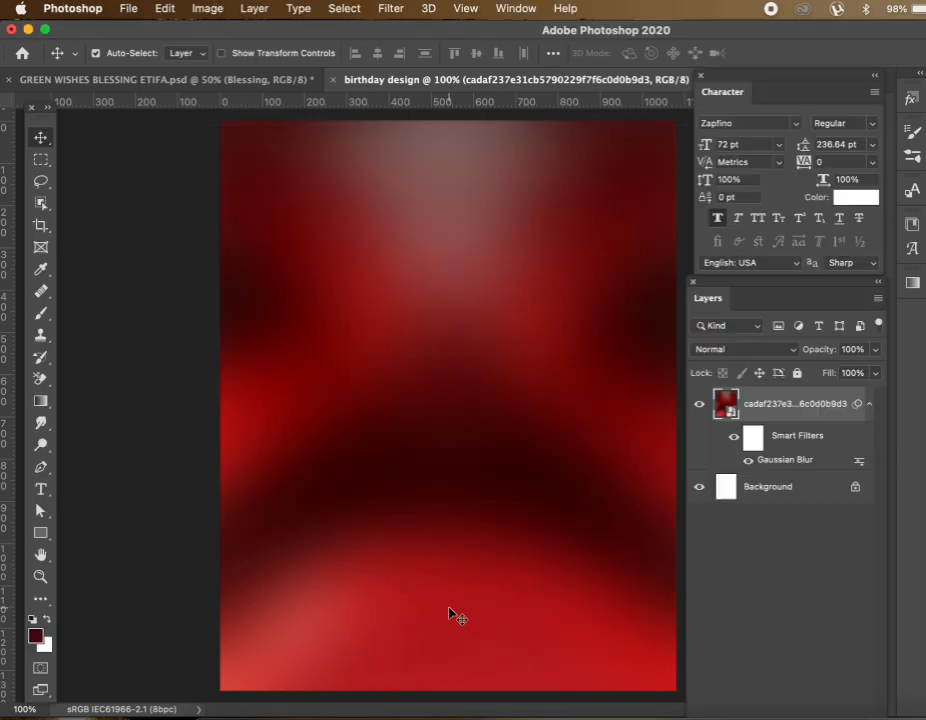
# Commit the three portraits, shift the small front figure right, and view the GREEN WISHES poster
pyautogui.press('Return')
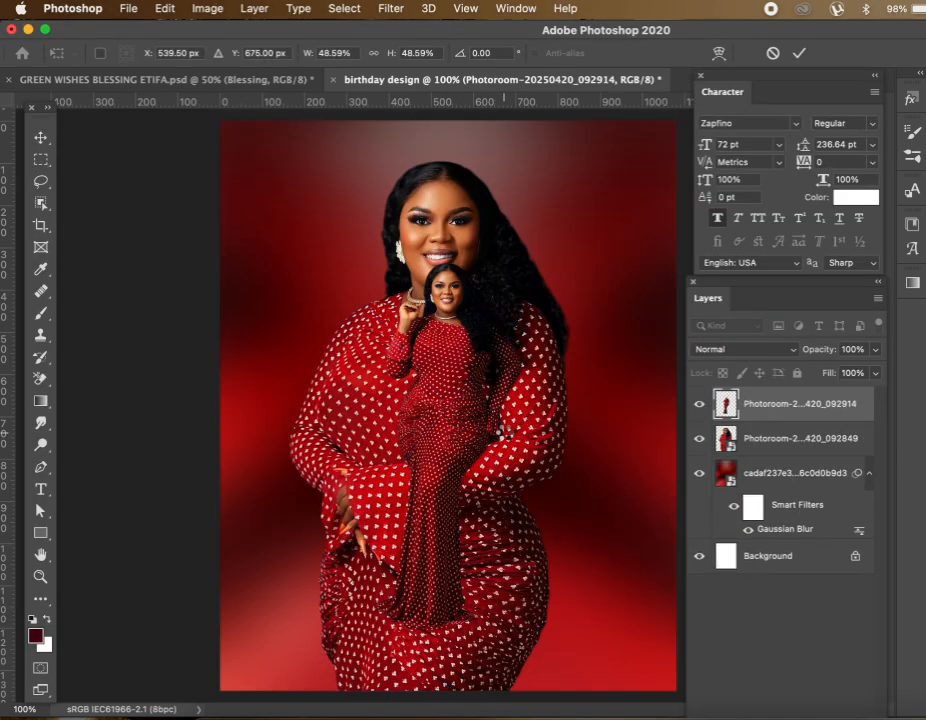
pyautogui.press('Return')
pyautogui.press('Return')
pyautogui.click(507, 440)
pyautogui.moveTo(461, 368); pyautogui.dragTo(515, 413)
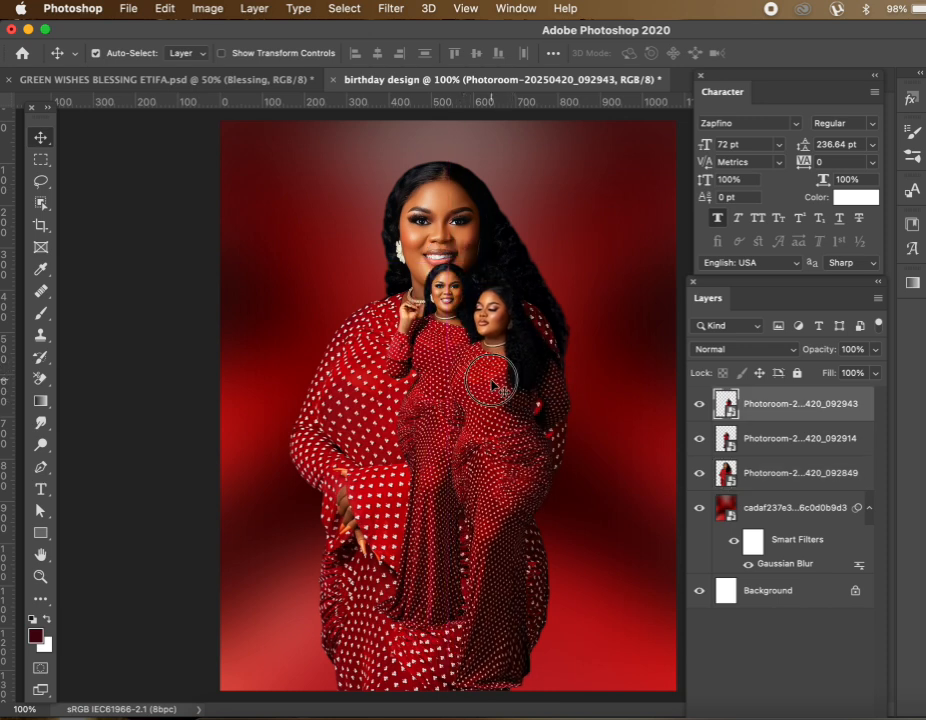
pyautogui.moveTo(490, 374); pyautogui.dragTo(520, 376)
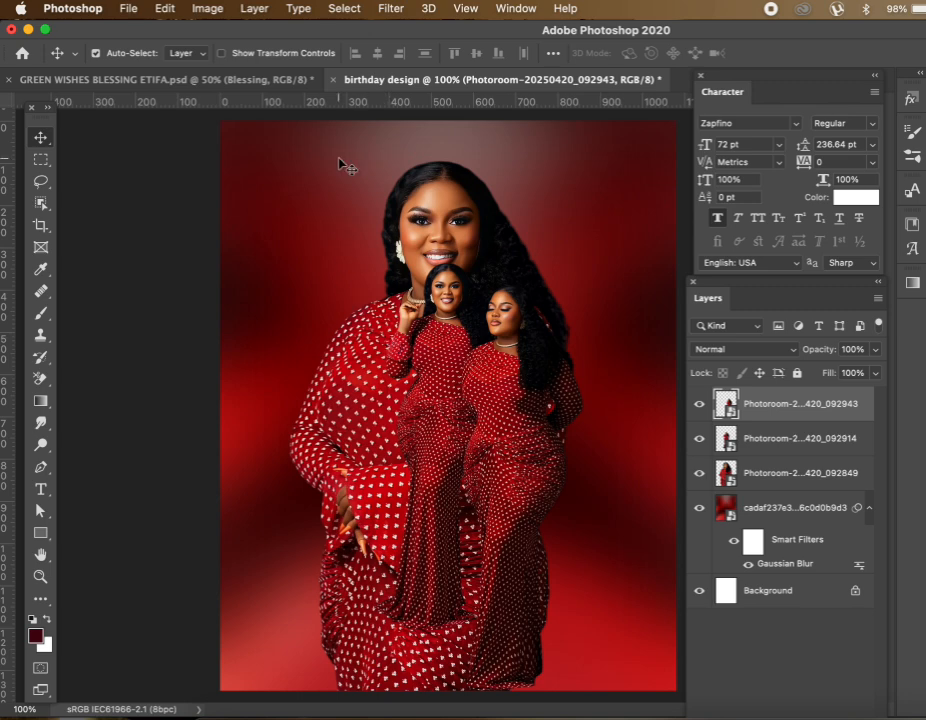
pyautogui.click(460, 222)
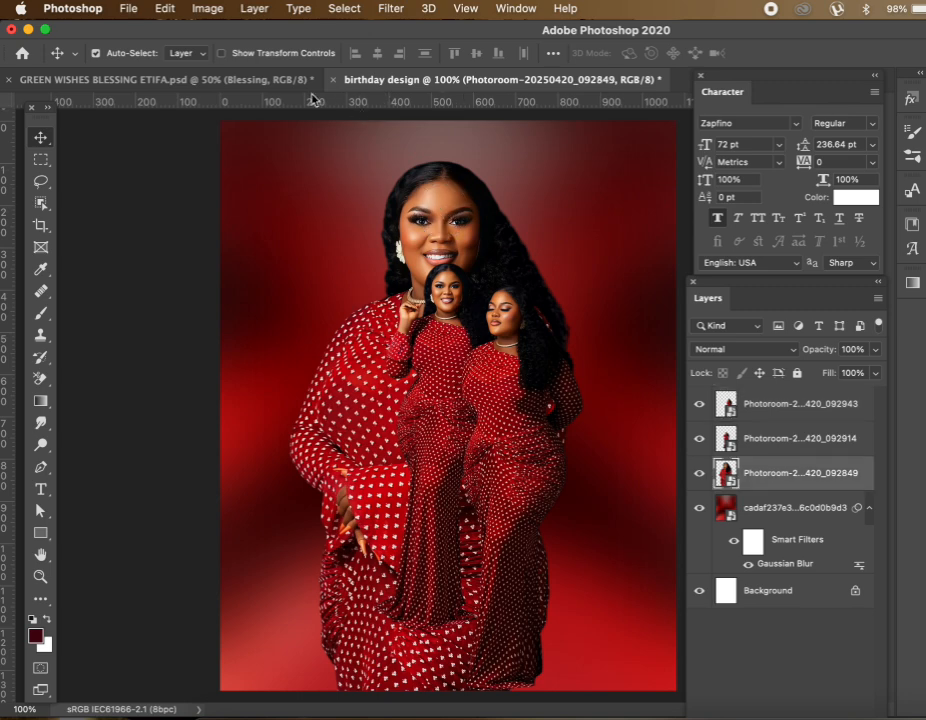
pyautogui.click(269, 84)
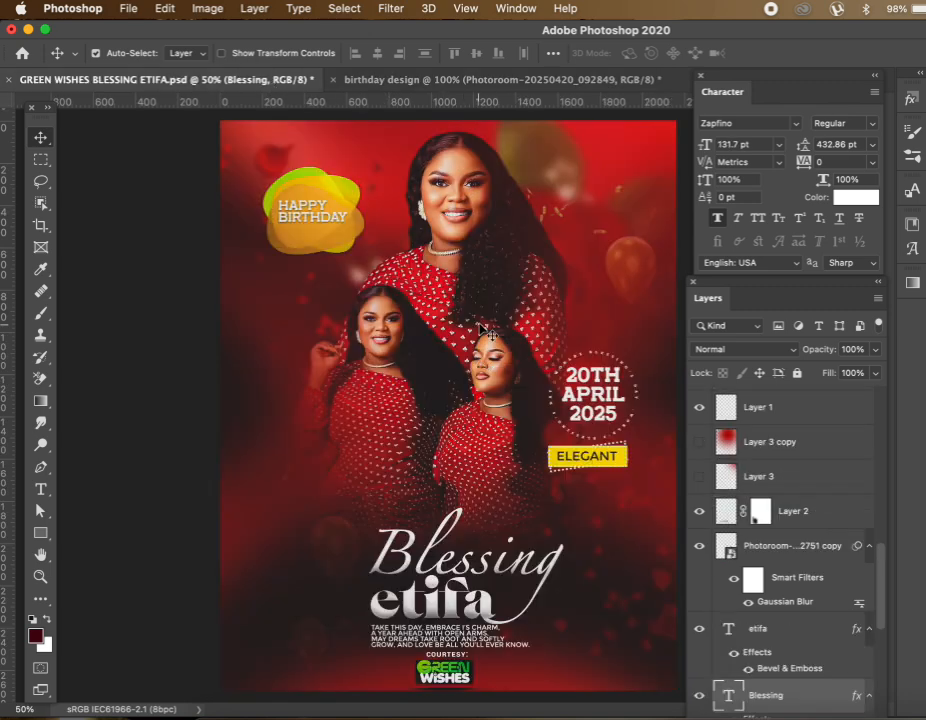
# Scale the large portrait to about 35.6% and raise it to the centre behind the smaller figures
pyautogui.click(390, 80)
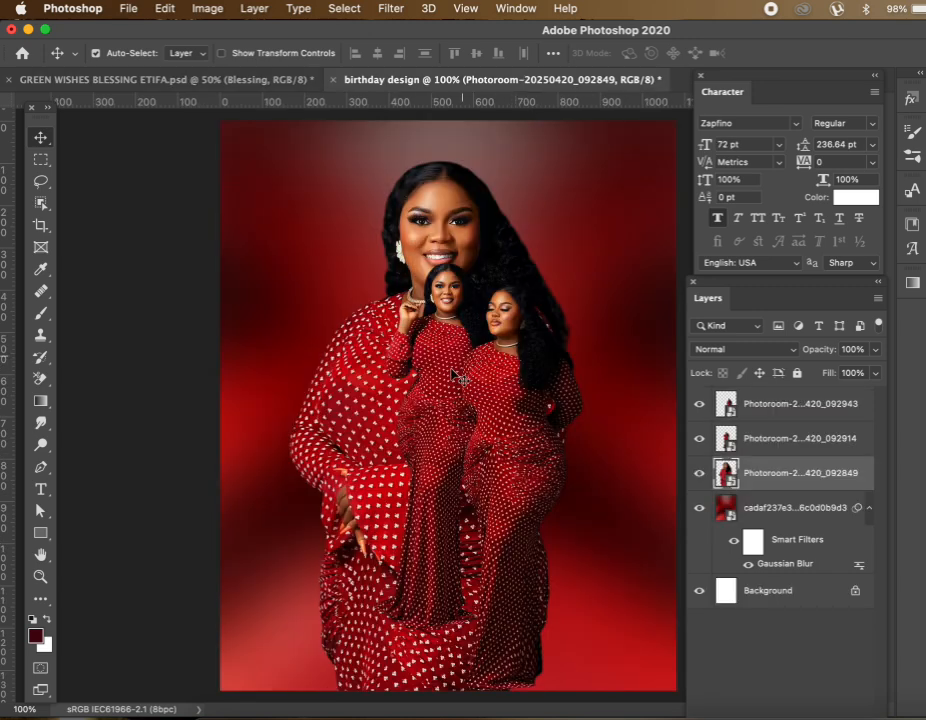
pyautogui.moveTo(426, 219); pyautogui.dragTo(463, 234)
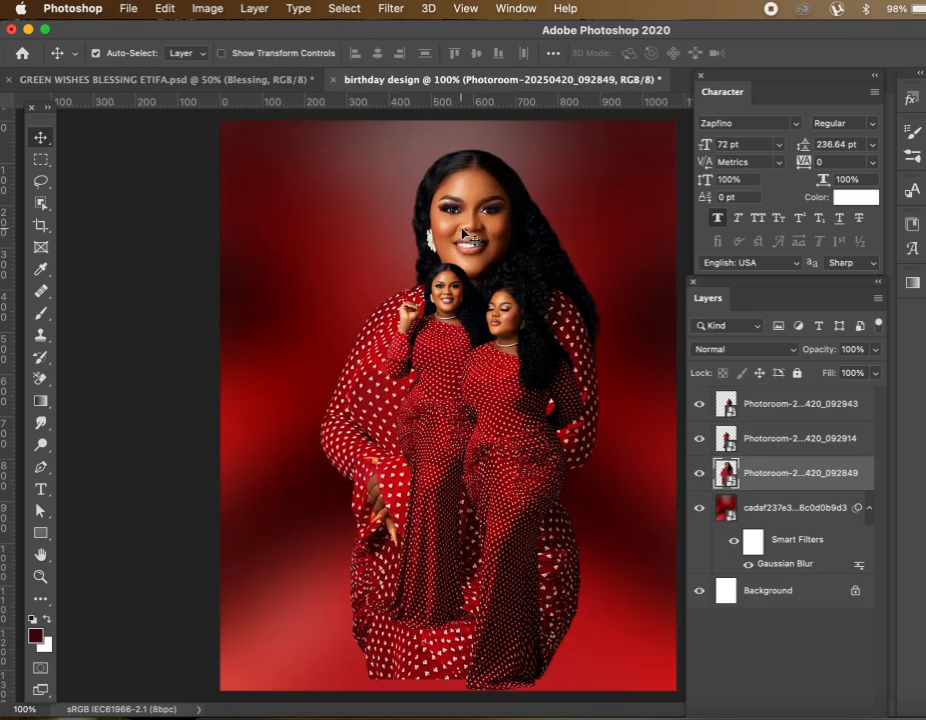
pyautogui.press('super+t')
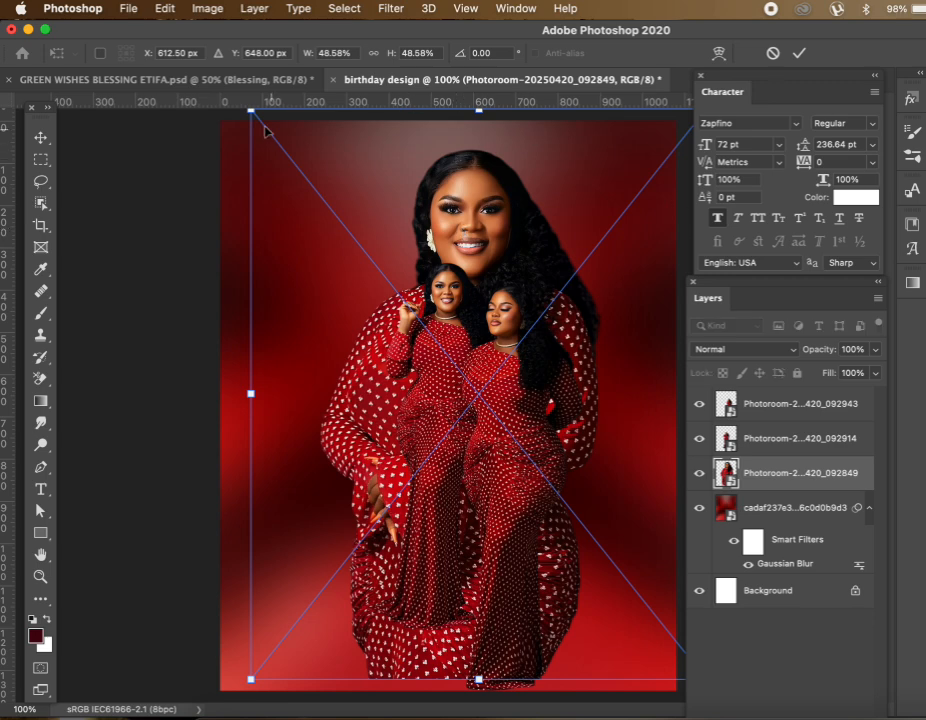
pyautogui.moveTo(250, 114); pyautogui.dragTo(381, 257)
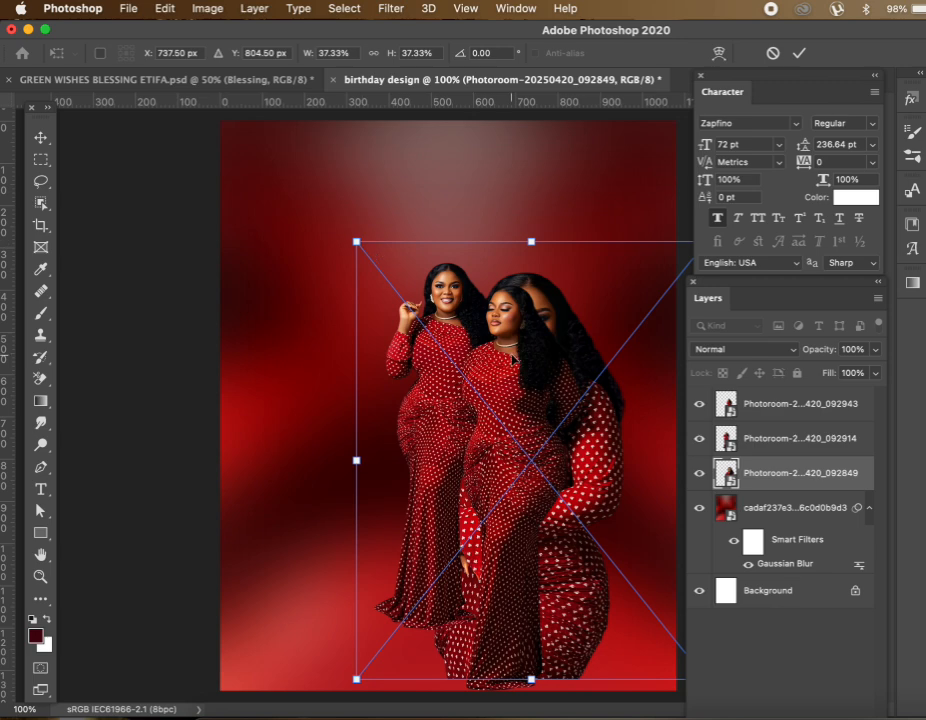
pyautogui.moveTo(517, 332); pyautogui.dragTo(447, 262)
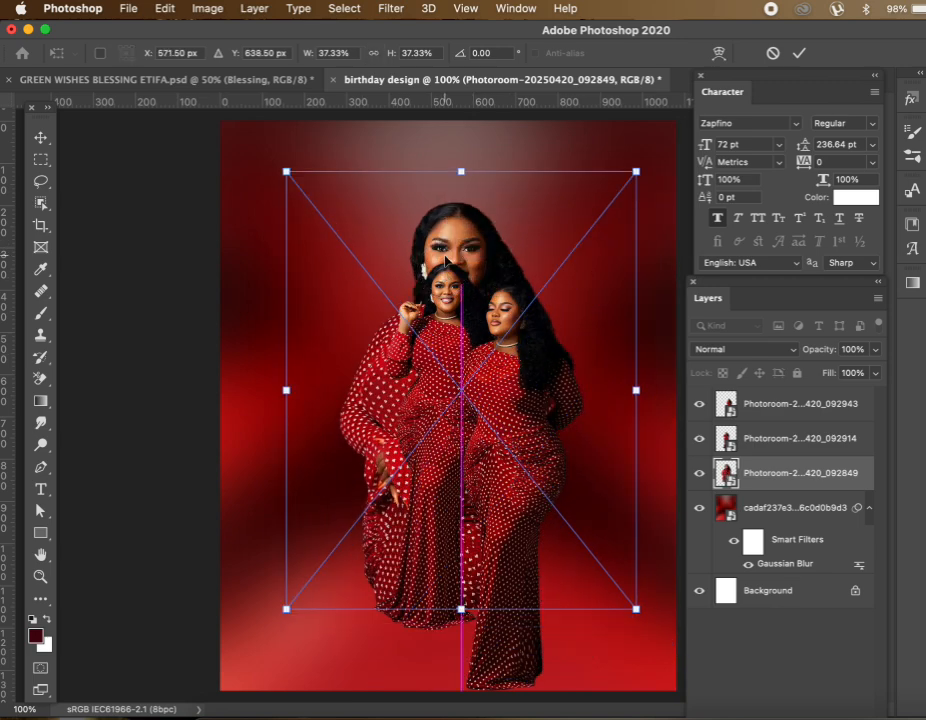
pyautogui.moveTo(286, 172); pyautogui.dragTo(300, 187)
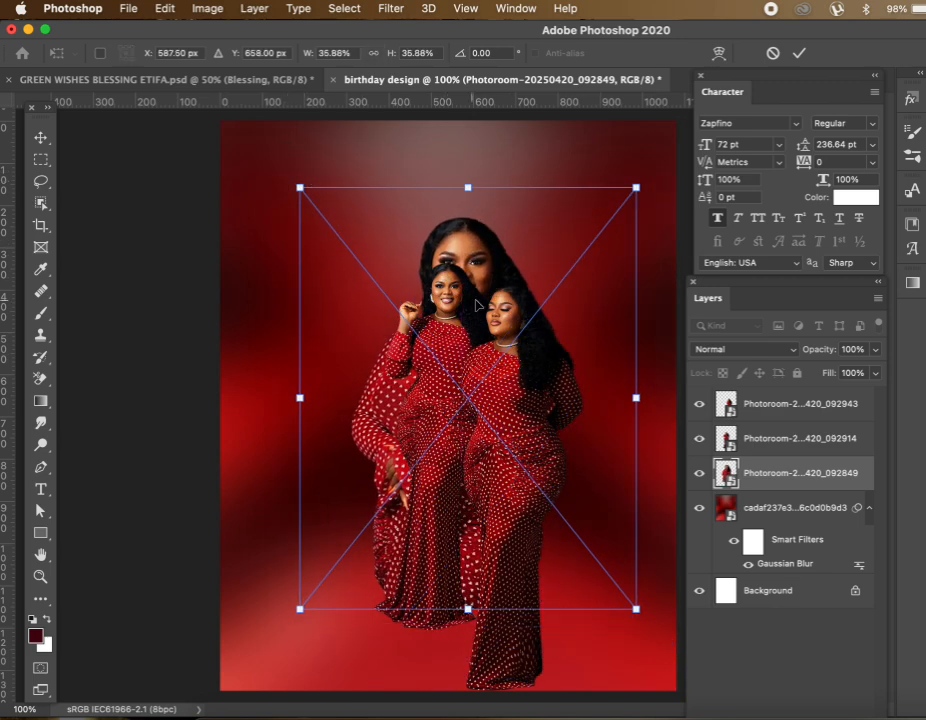
pyautogui.moveTo(637, 188); pyautogui.dragTo(634, 190)
pyautogui.moveTo(501, 304); pyautogui.dragTo(502, 240)
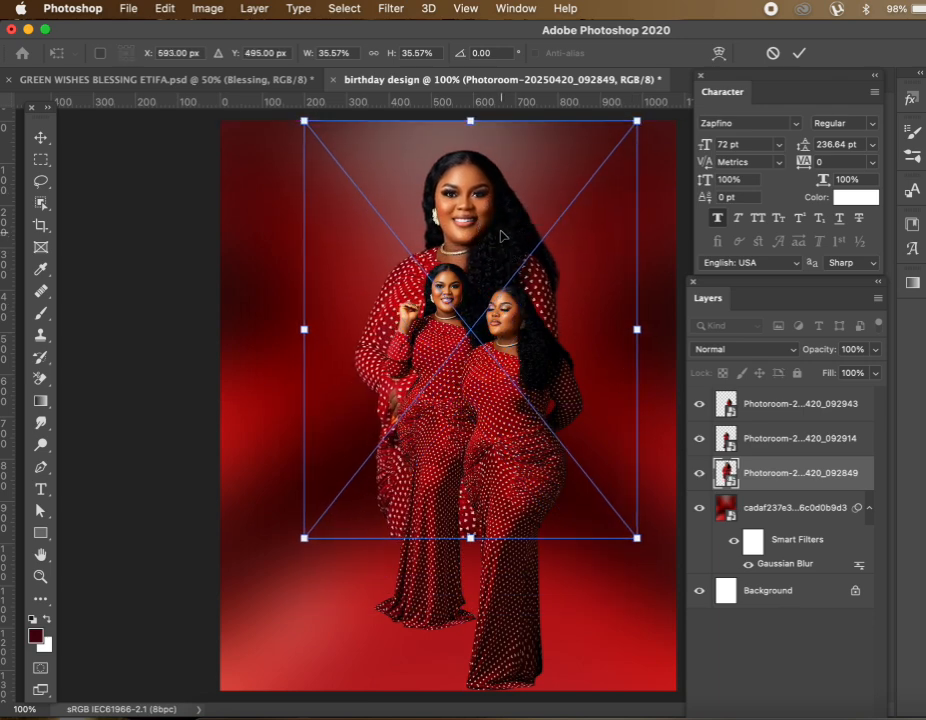
pyautogui.press('Return')
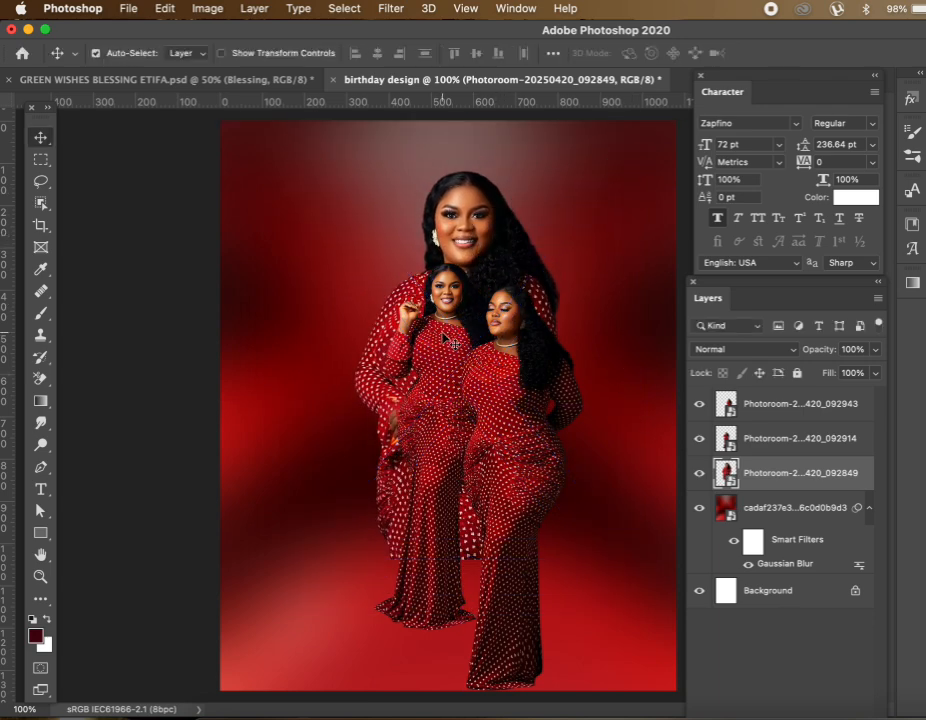
pyautogui.click(447, 330)
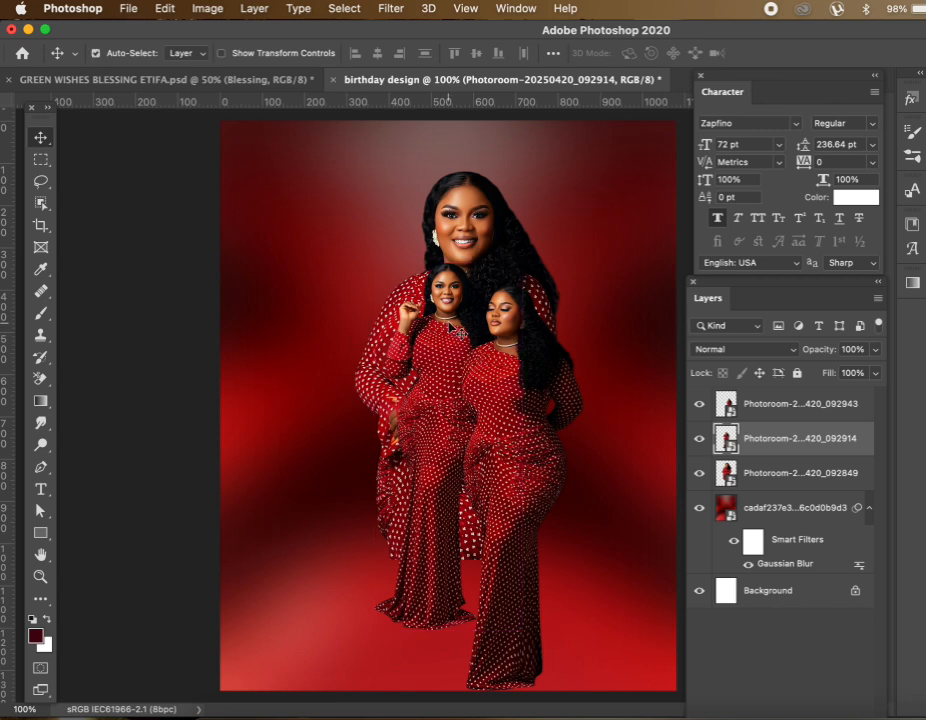
# Enlarge the left standing figure to about 64% and set it in the lower left beside the right figure
pyautogui.click(447, 320)
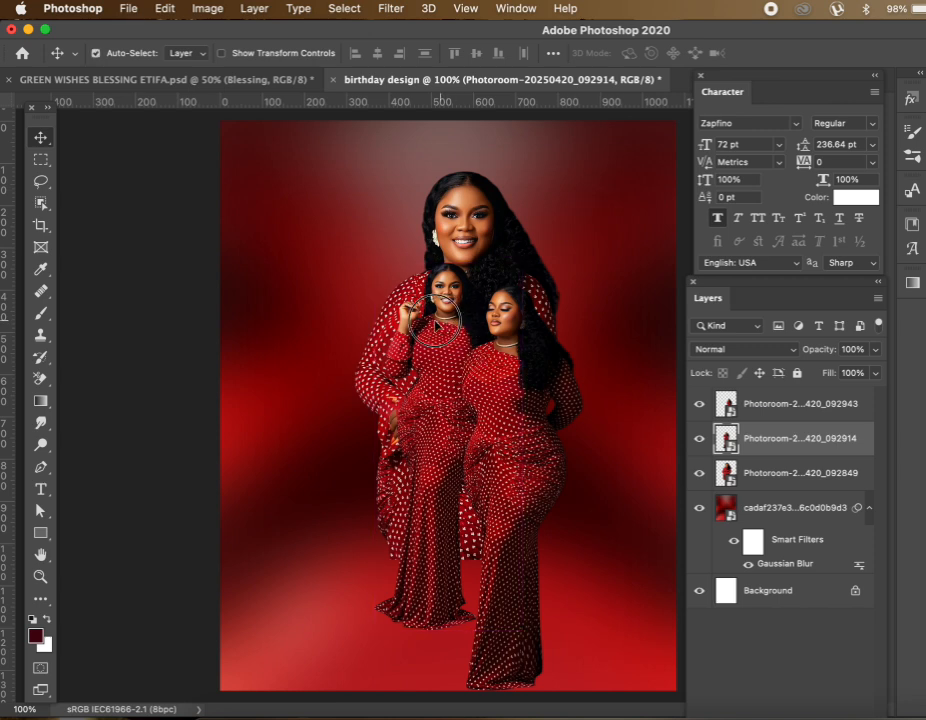
pyautogui.moveTo(447, 320); pyautogui.dragTo(423, 325)
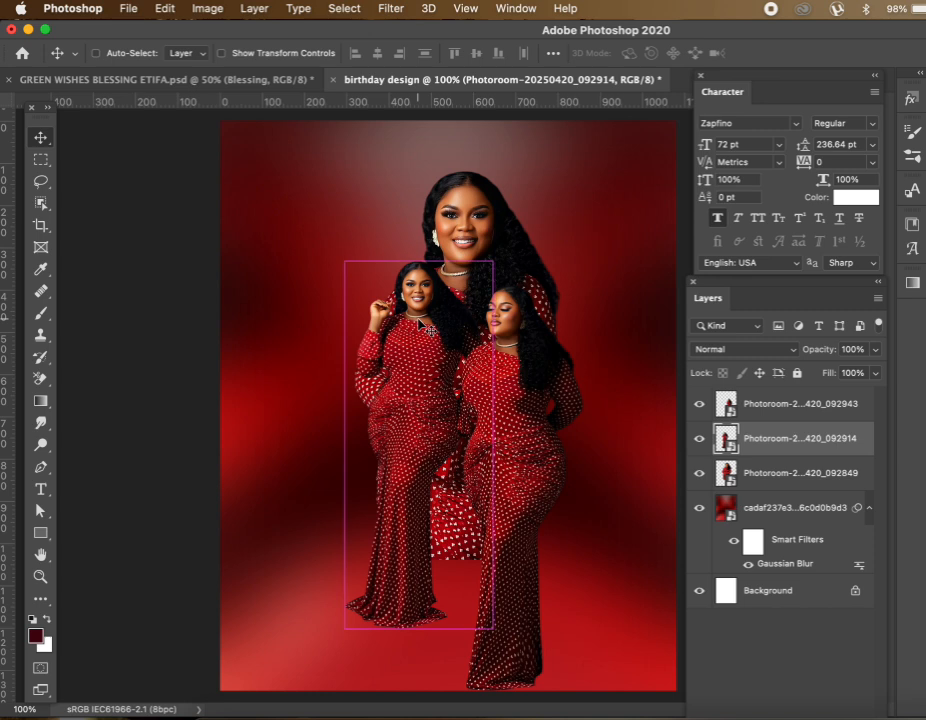
pyautogui.press('super+t')
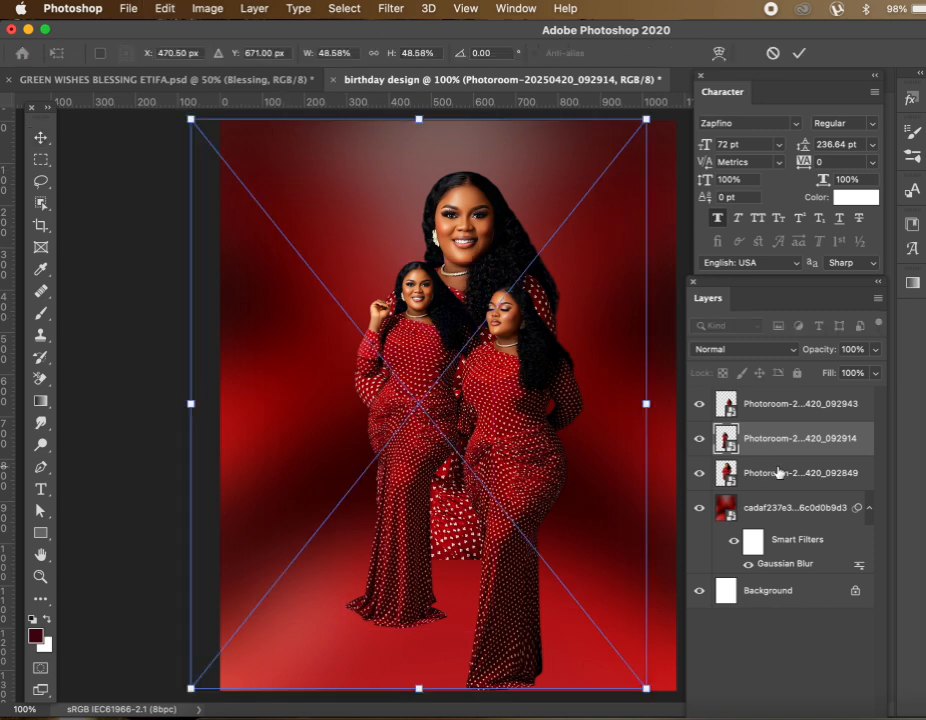
pyautogui.moveTo(191, 120); pyautogui.dragTo(70, 66)
pyautogui.moveTo(393, 283); pyautogui.dragTo(439, 354)
pyautogui.moveTo(304, 223); pyautogui.dragTo(348, 342)
pyautogui.moveTo(196, 215); pyautogui.dragTo(124, 122)
pyautogui.moveTo(563, 428); pyautogui.dragTo(533, 376)
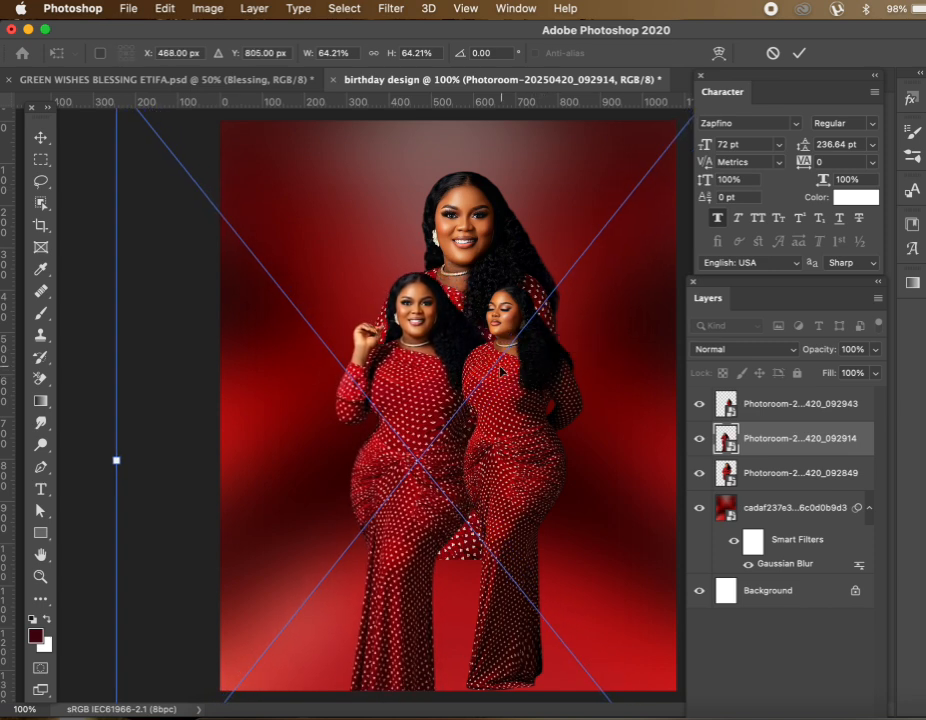
pyautogui.moveTo(420, 362); pyautogui.dragTo(421, 366)
pyautogui.press('Return')
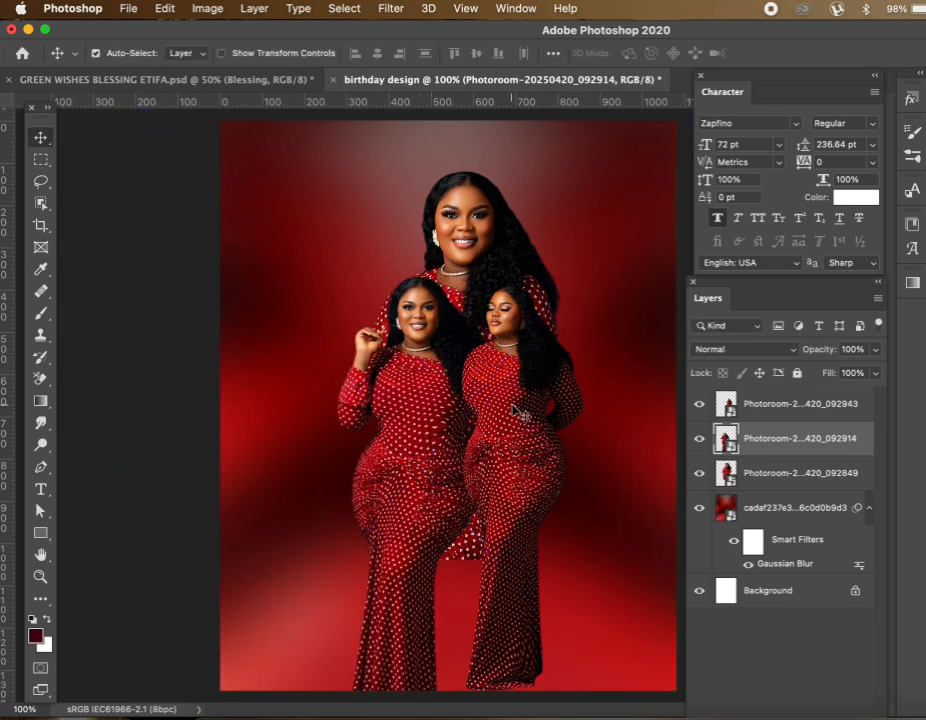
pyautogui.click(528, 347)
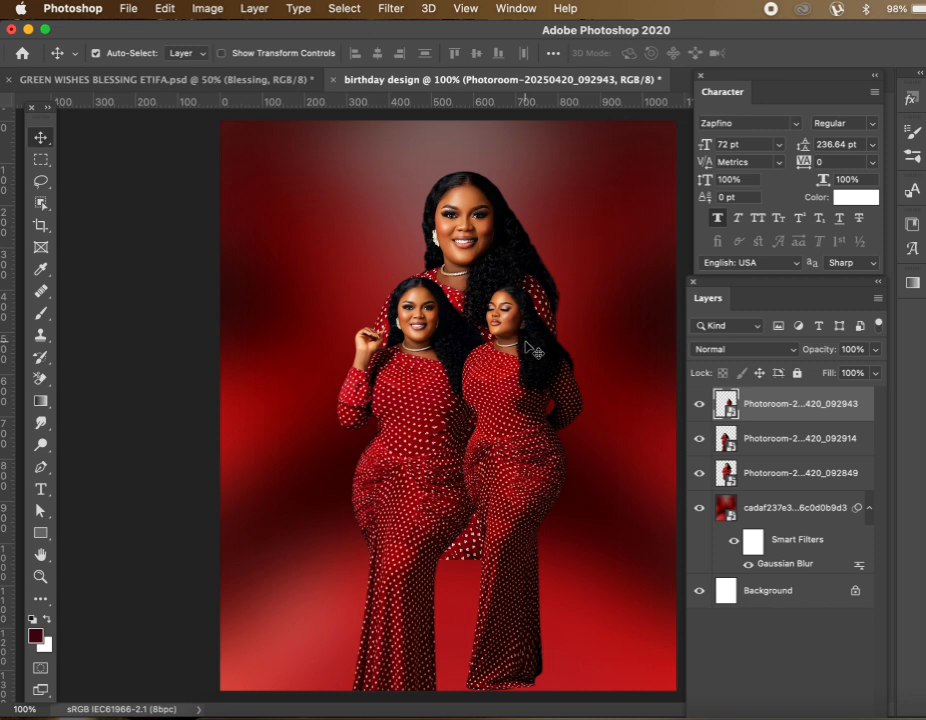
# Enlarge the right figure to about 53% and move it down
pyautogui.press('super+t')
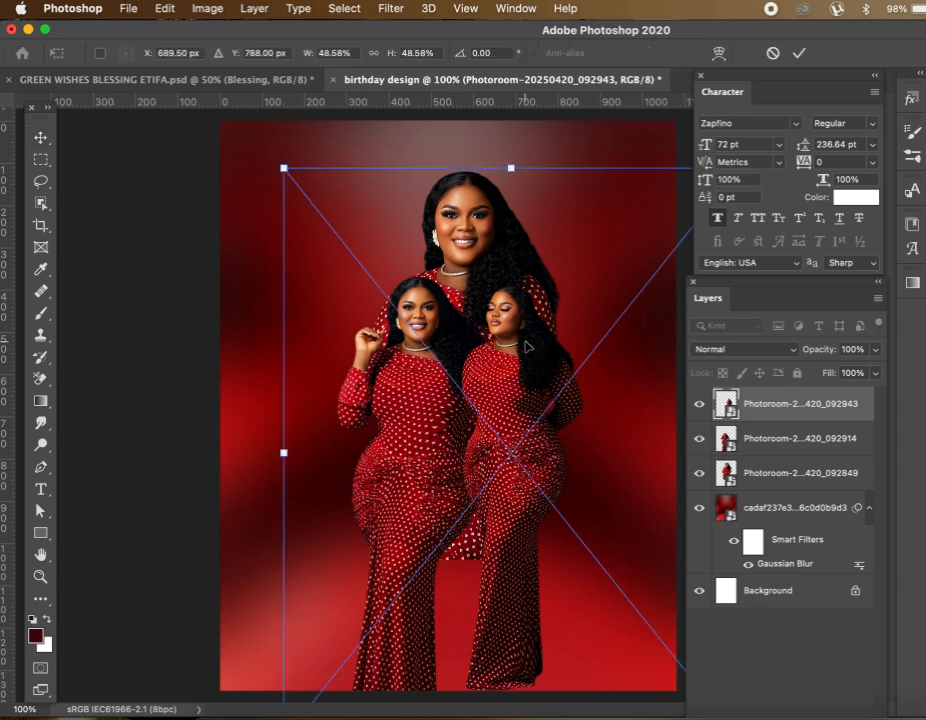
pyautogui.moveTo(284, 170); pyautogui.dragTo(238, 114)
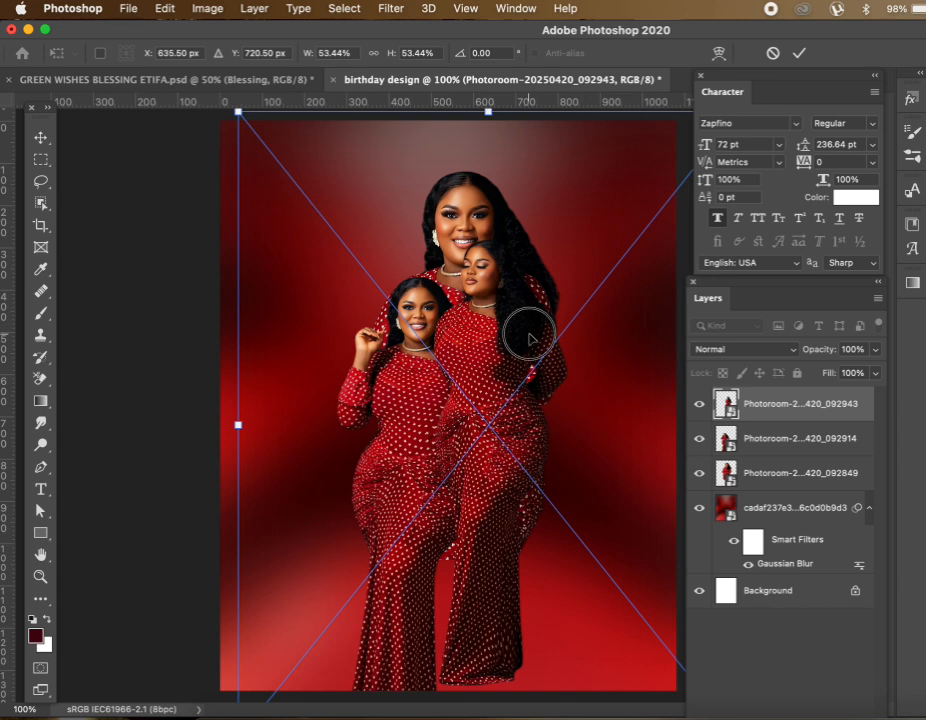
pyautogui.moveTo(527, 331); pyautogui.dragTo(527, 397)
pyautogui.press('Return')
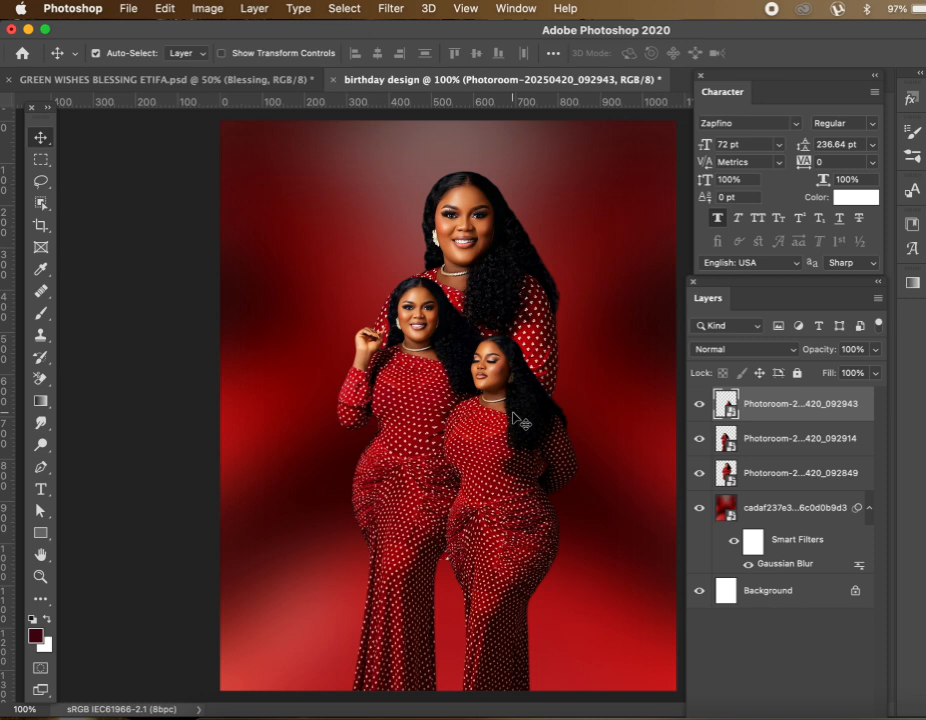
# Nudge the left woman left and the right woman right so they stand side by side
pyautogui.moveTo(406, 323); pyautogui.dragTo(414, 366)
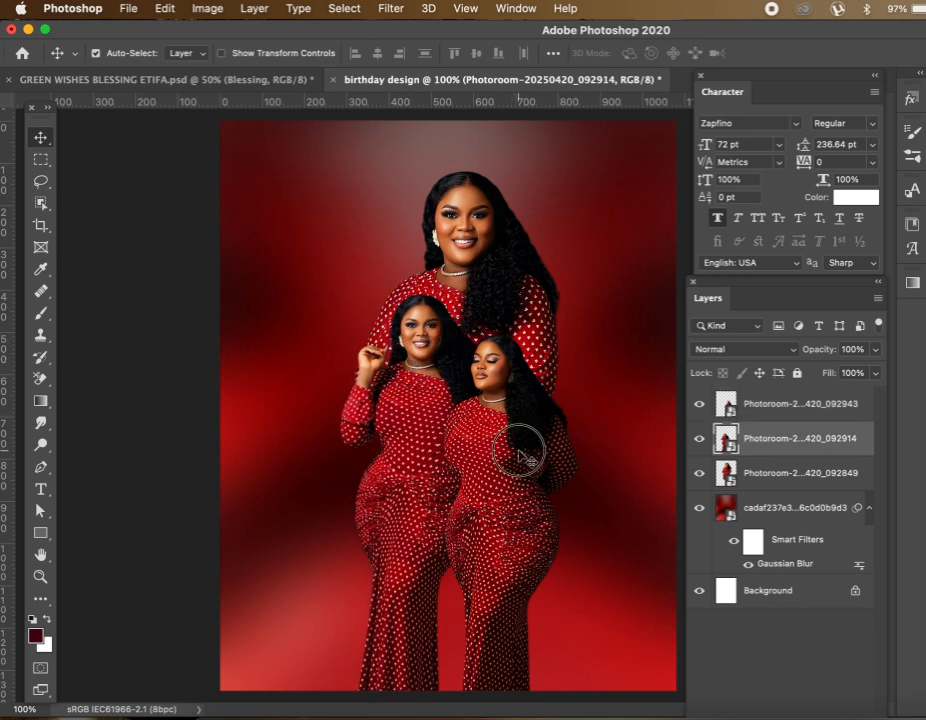
pyautogui.moveTo(523, 444); pyautogui.dragTo(527, 458)
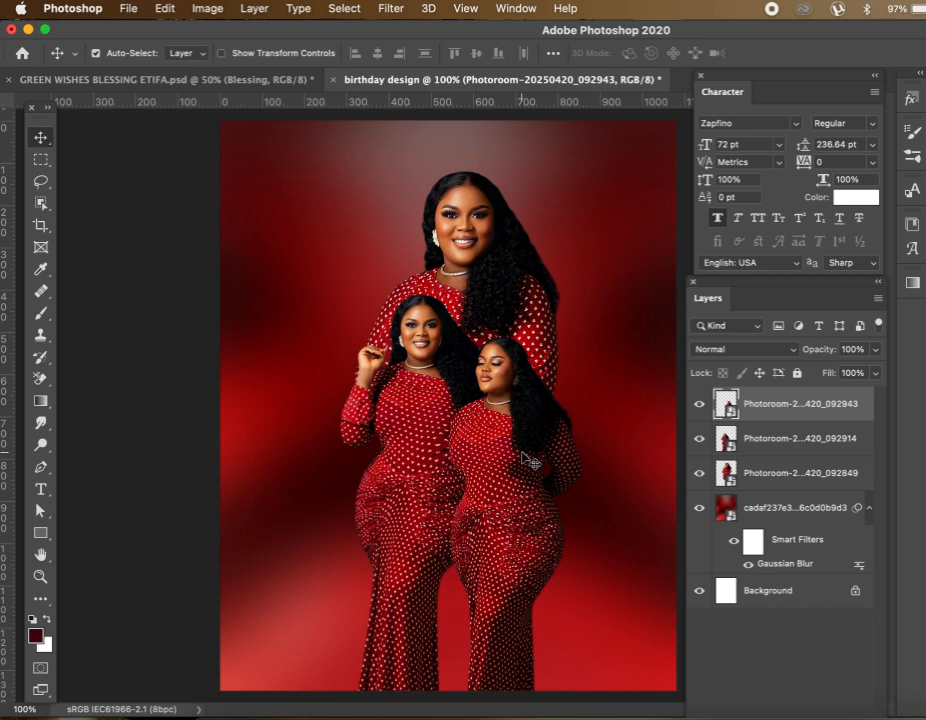
pyautogui.moveTo(515, 441); pyautogui.dragTo(525, 437)
pyautogui.moveTo(432, 419); pyautogui.dragTo(424, 424)
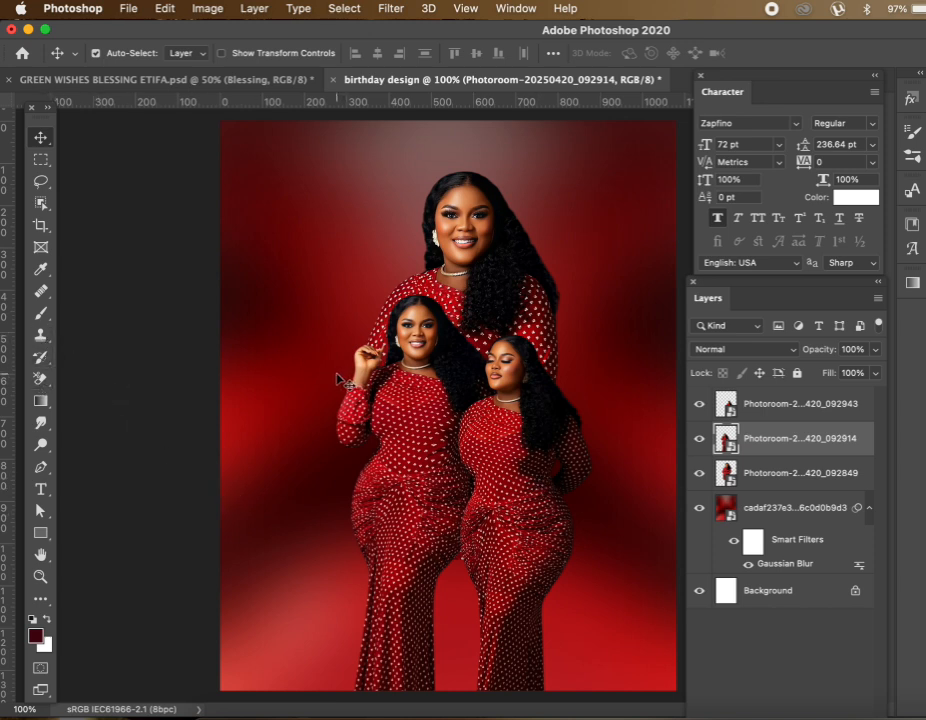
# Select the blurred red background layer and duplicate it with Cmd+J
pyautogui.click(316, 262)
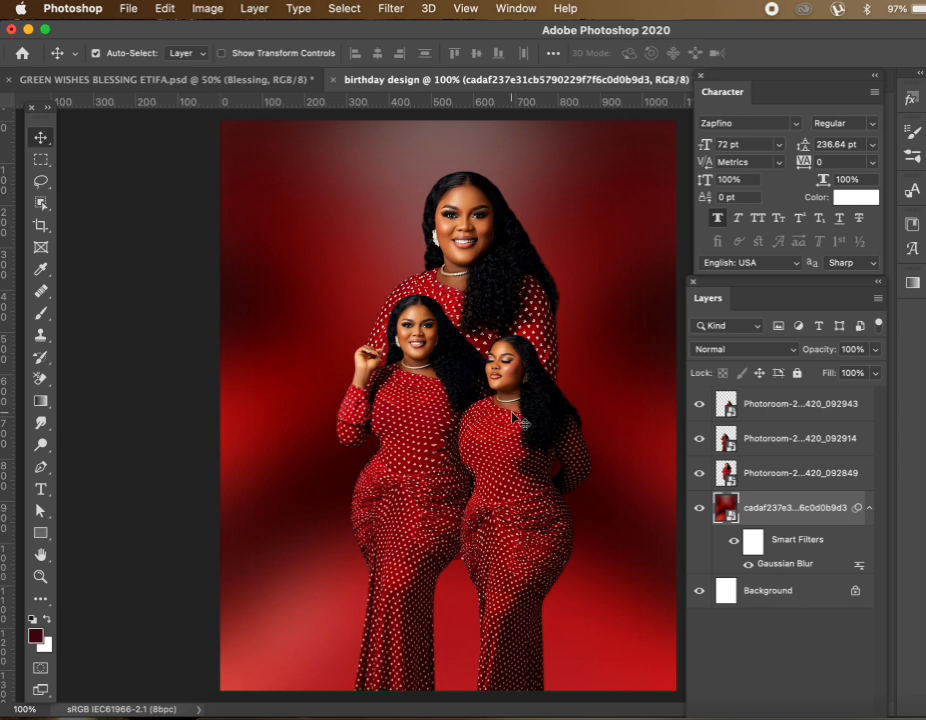
pyautogui.click(377, 311)
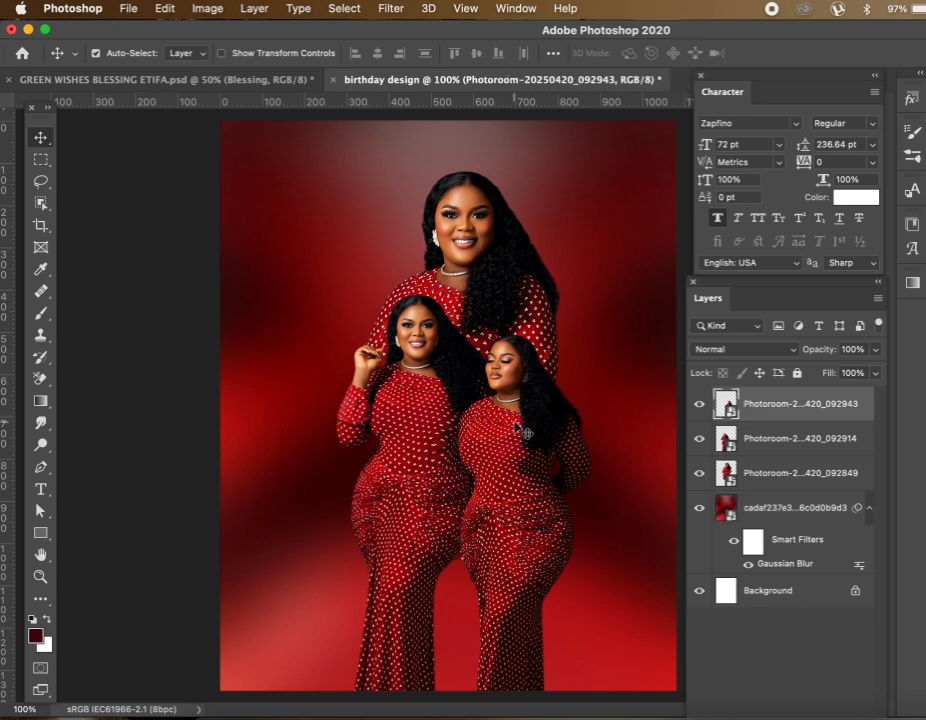
pyautogui.click(337, 264)
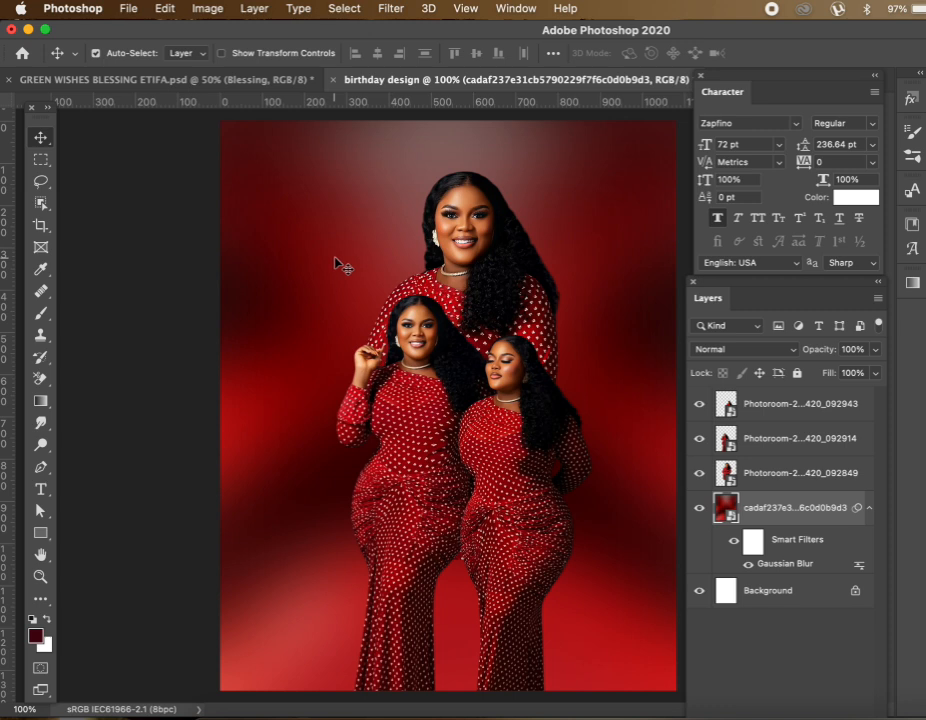
pyautogui.click(322, 232)
pyautogui.press('super')
pyautogui.press('super+j')
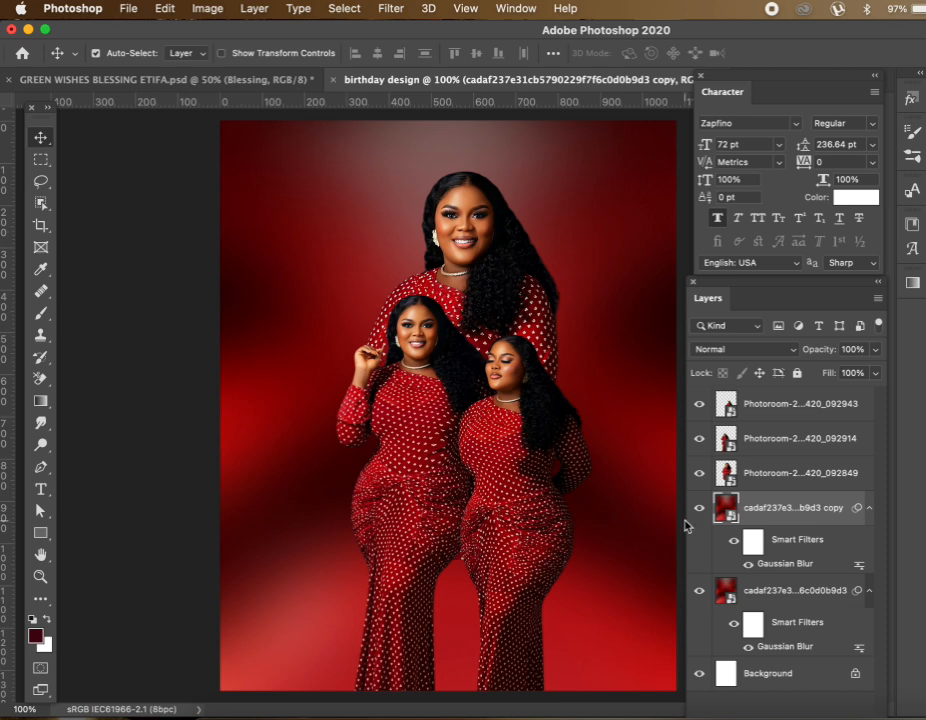
# Drag the blurred copy to the top of the stack, above all the portrait layers
pyautogui.doubleClick(789, 513)
pyautogui.click(800, 497)
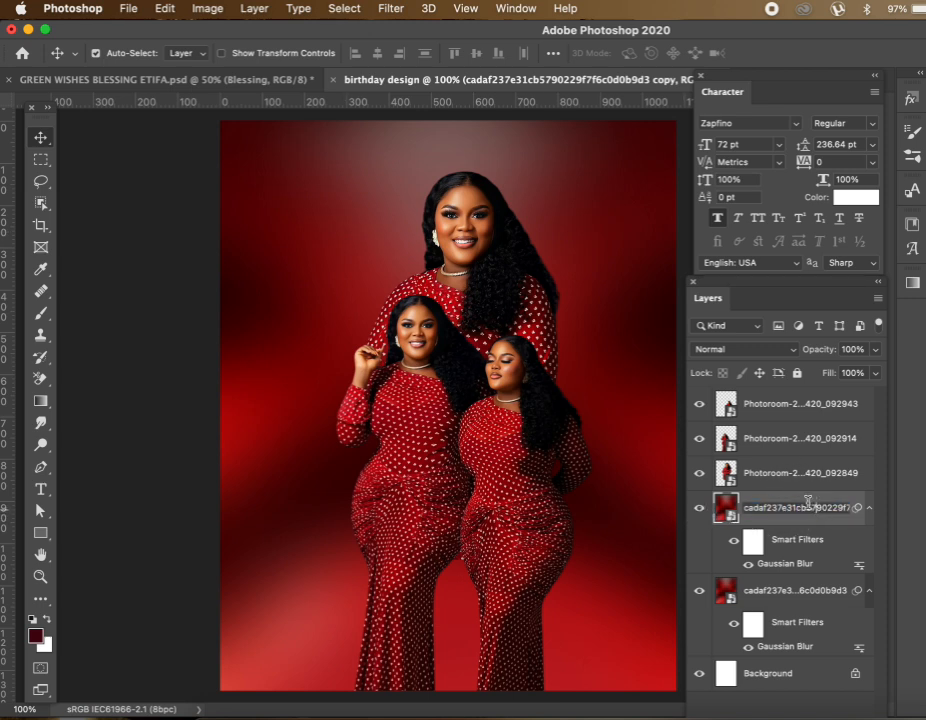
pyautogui.click(800, 490)
pyautogui.click(803, 513)
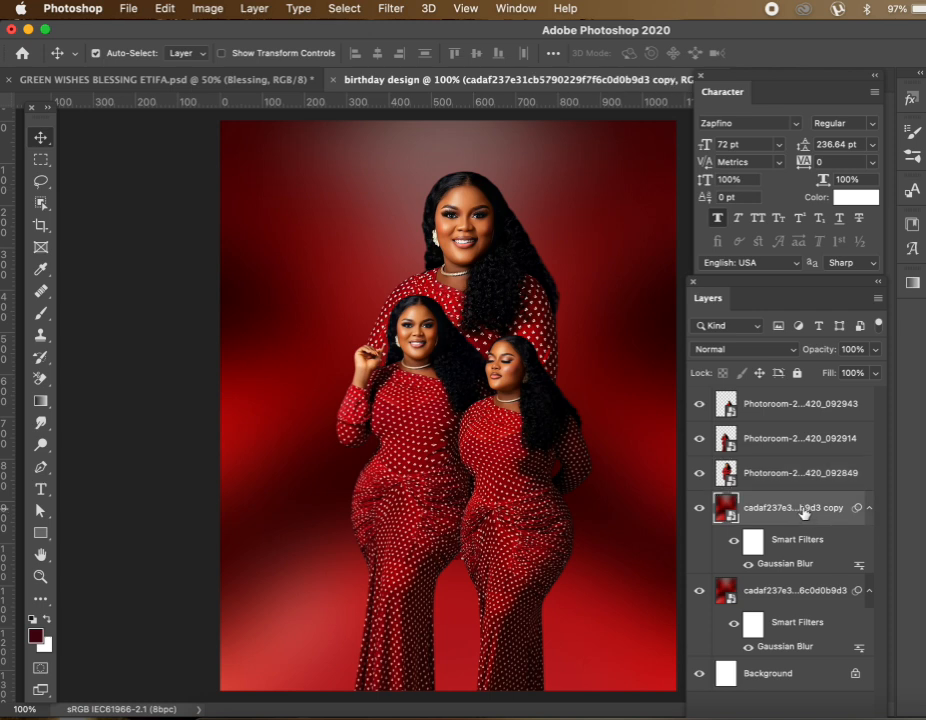
pyautogui.moveTo(797, 505); pyautogui.dragTo(790, 390)
pyautogui.moveTo(778, 525); pyautogui.dragTo(760, 405)
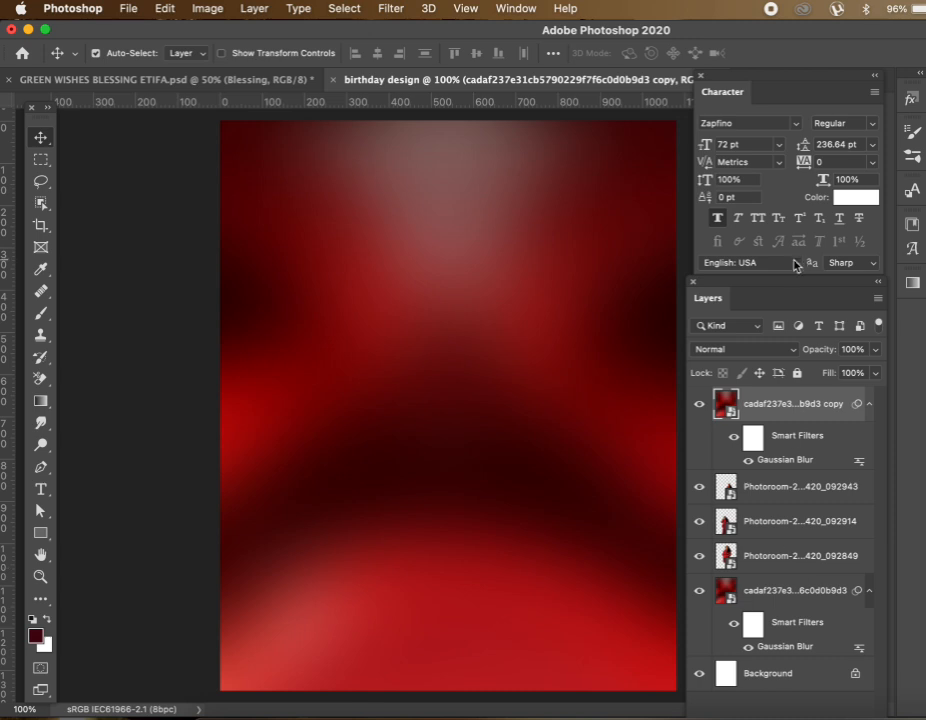
# Add a layer mask to the blurred copy and paint black with a soft brush to reveal the portraits
pyautogui.moveTo(790, 288); pyautogui.dragTo(788, 204)
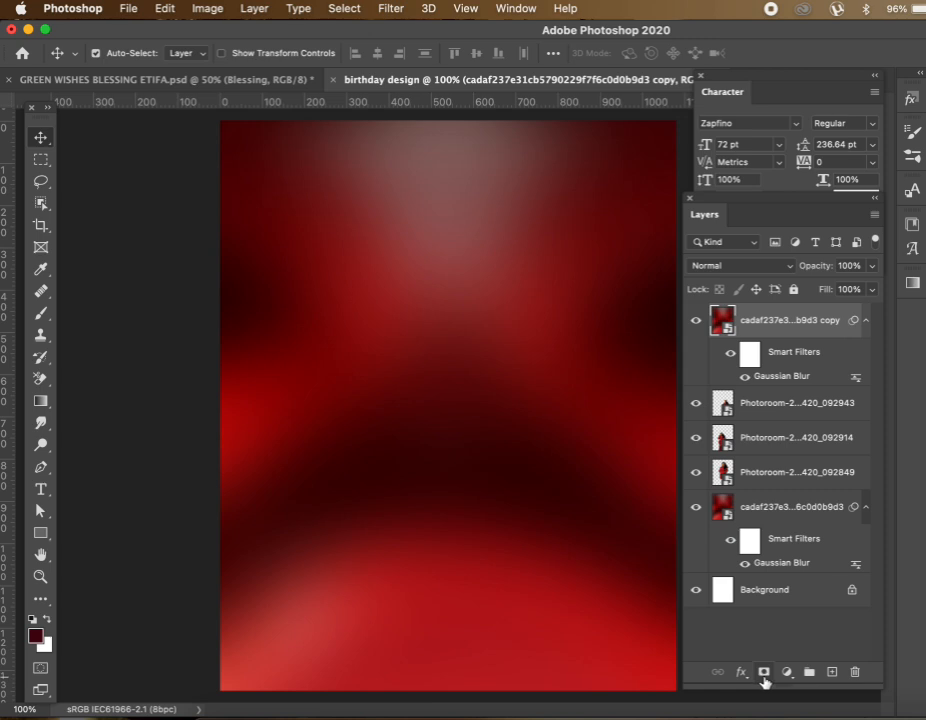
pyautogui.click(764, 672)
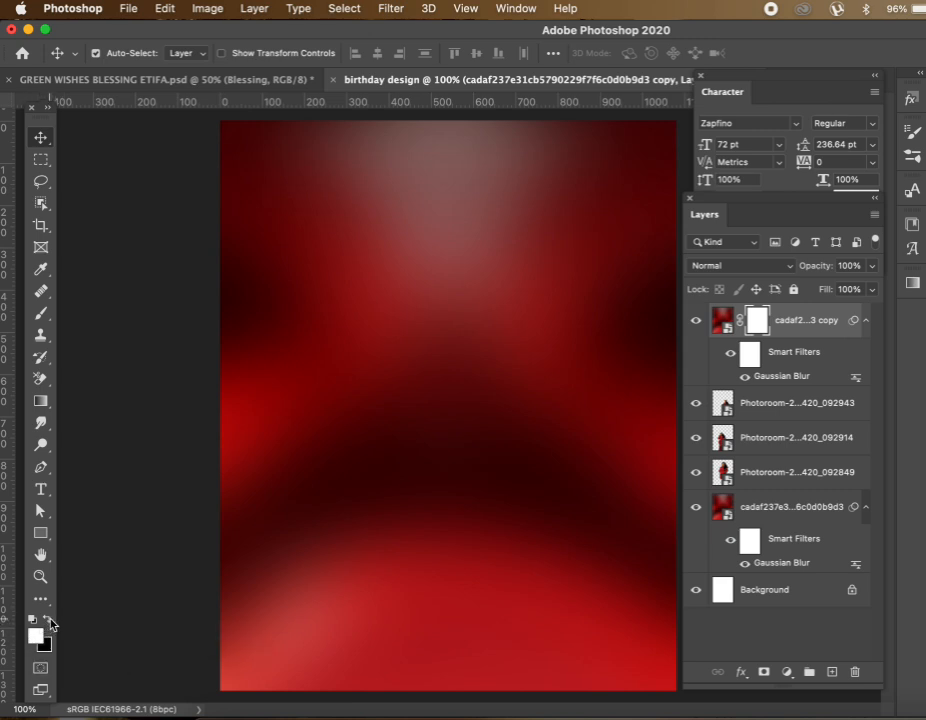
pyautogui.click(47, 623)
pyautogui.click(41, 313)
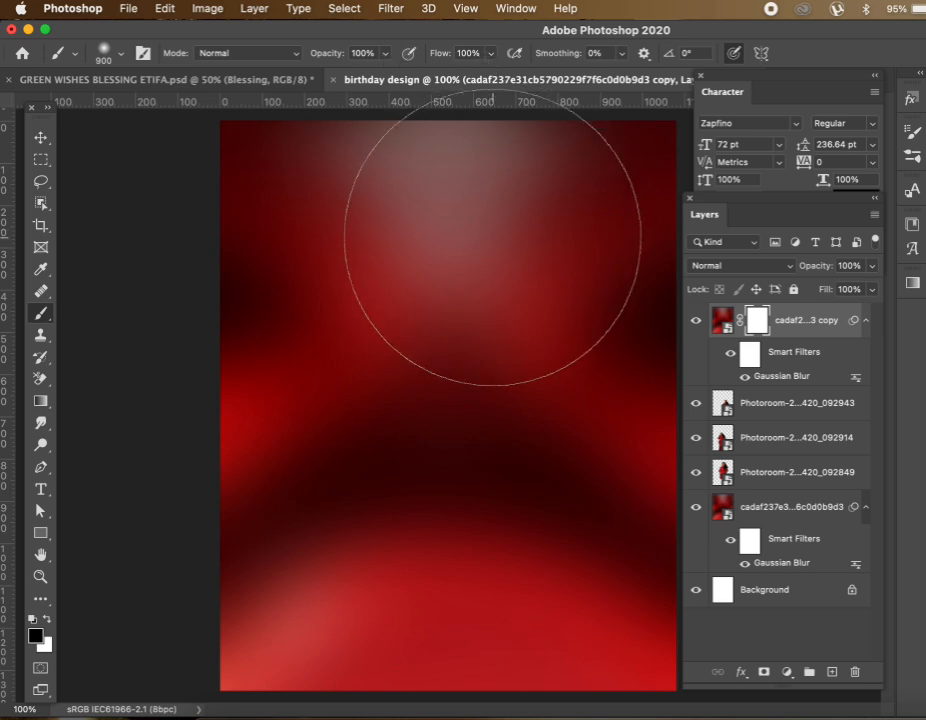
pyautogui.moveTo(502, 190); pyautogui.dragTo(488, 273)
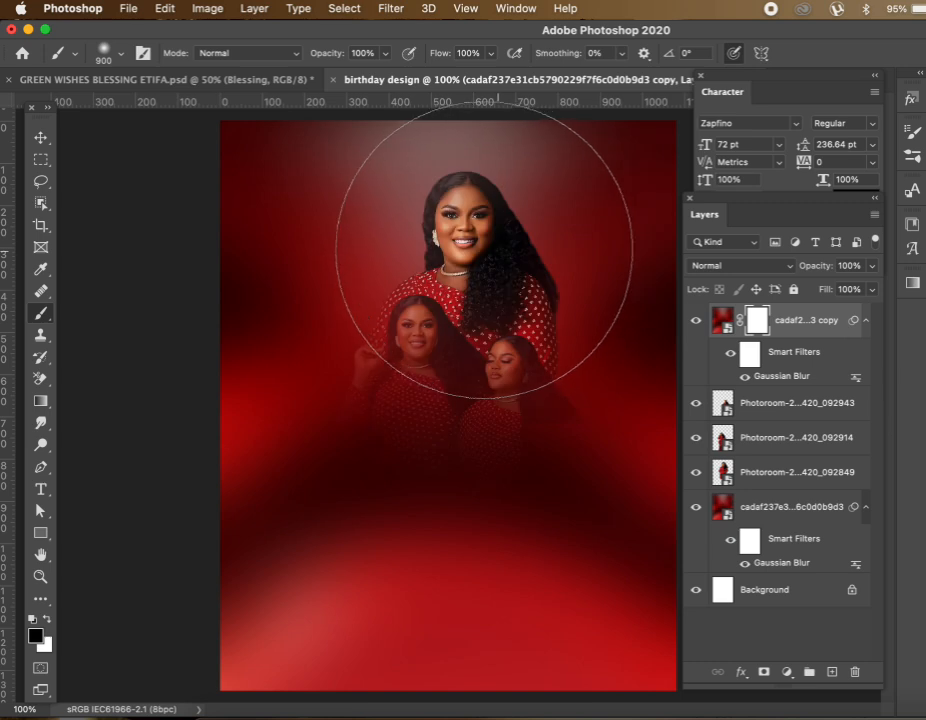
pyautogui.click(447, 246)
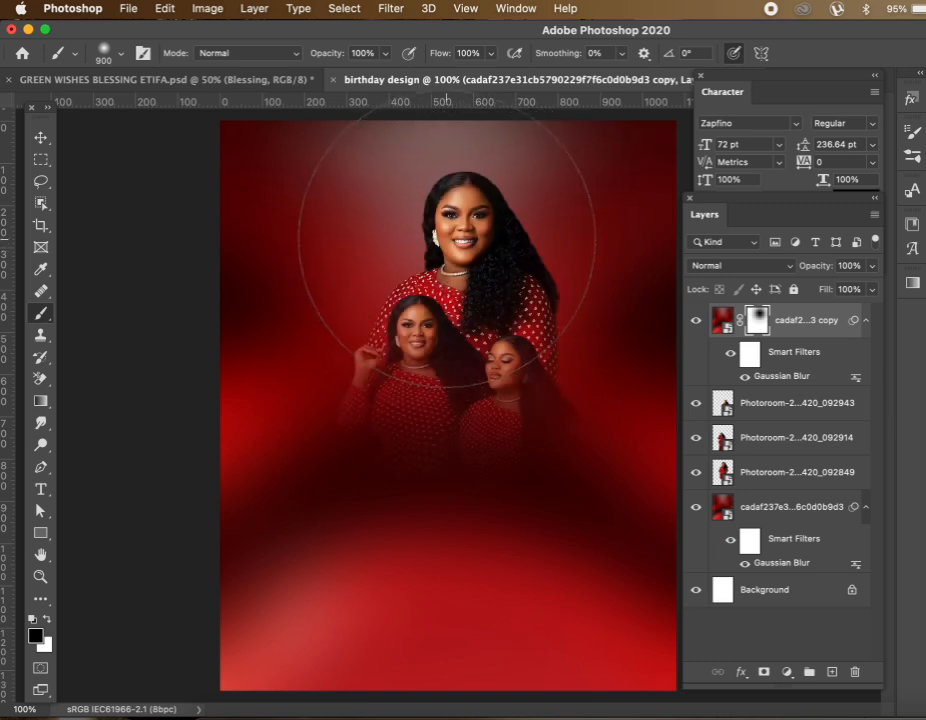
pyautogui.click(480, 278)
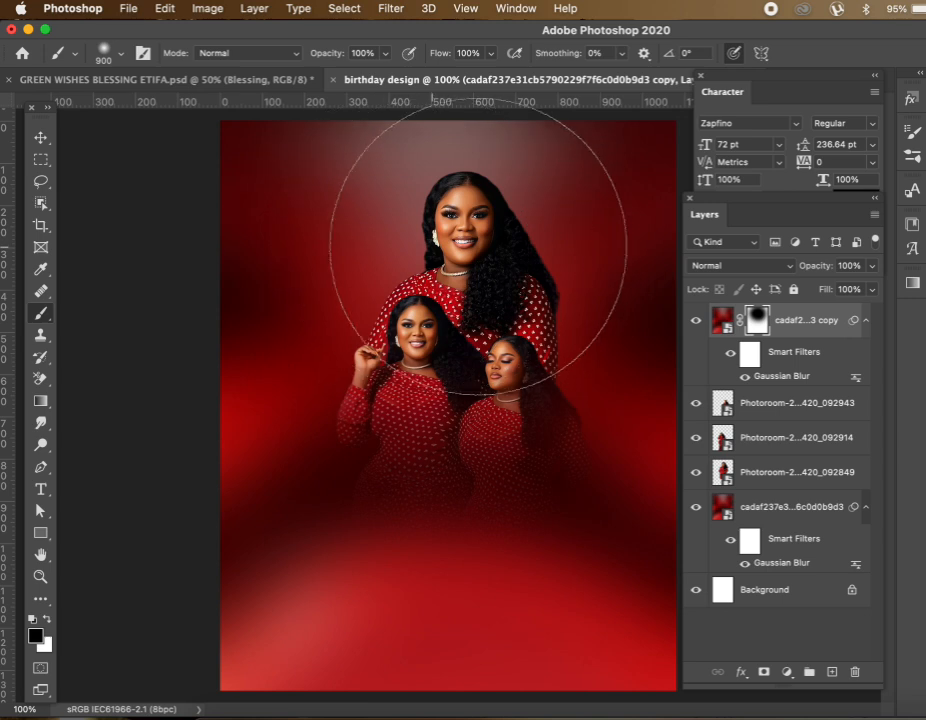
# Lower brush flow to 30%, shrink the brush to 400, and softly reveal the lower dresses and arms
pyautogui.click(490, 55)
pyautogui.moveTo(451, 83); pyautogui.dragTo(441, 76)
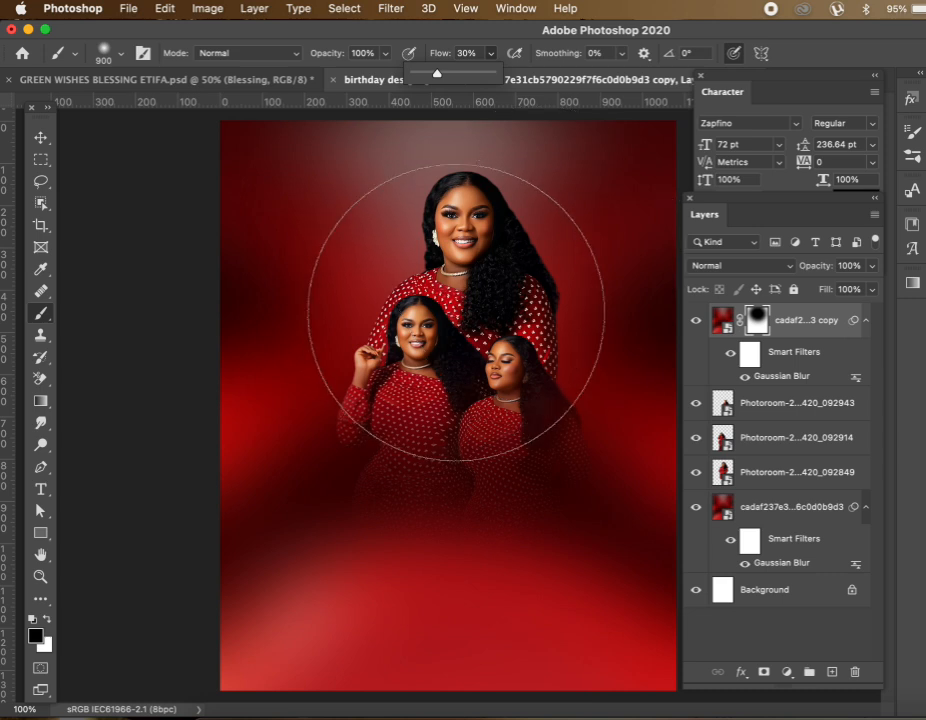
pyautogui.press('[')
pyautogui.press('[')
pyautogui.press('[')
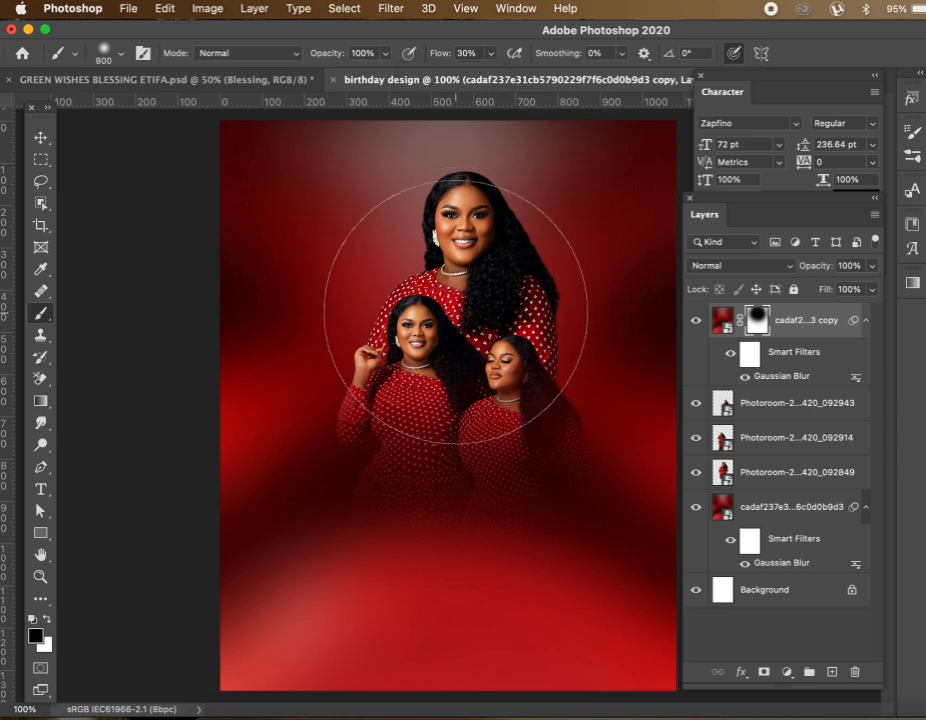
pyautogui.press('[')
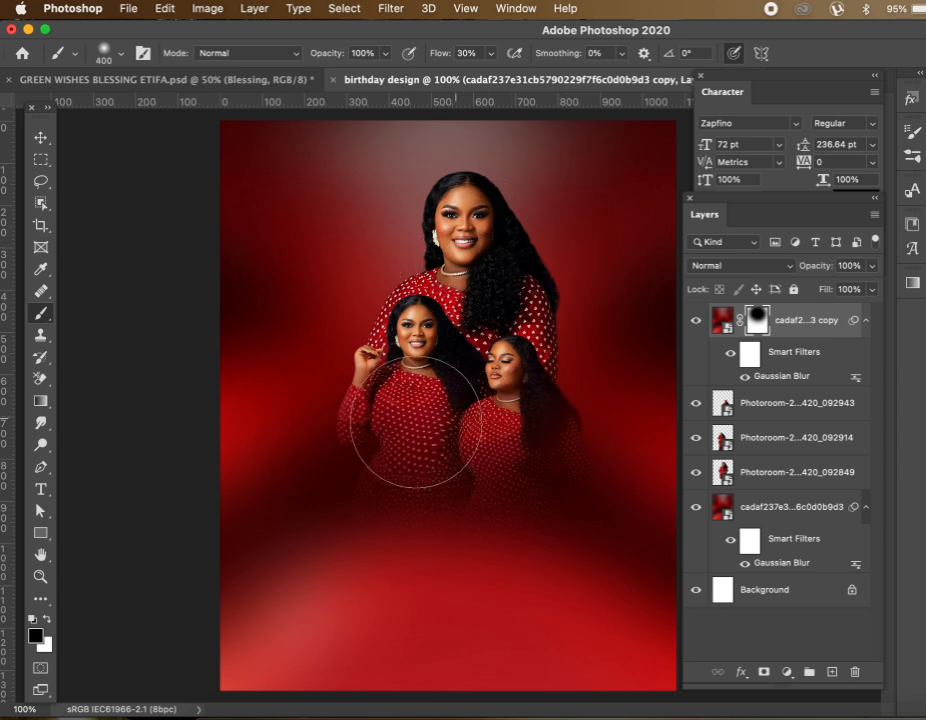
pyautogui.moveTo(495, 480)
pyautogui.mouseDown()
pyautogui.moveTo(571, 465)
pyautogui.moveTo(404, 469)
pyautogui.moveTo(384, 407)
pyautogui.mouseUp()
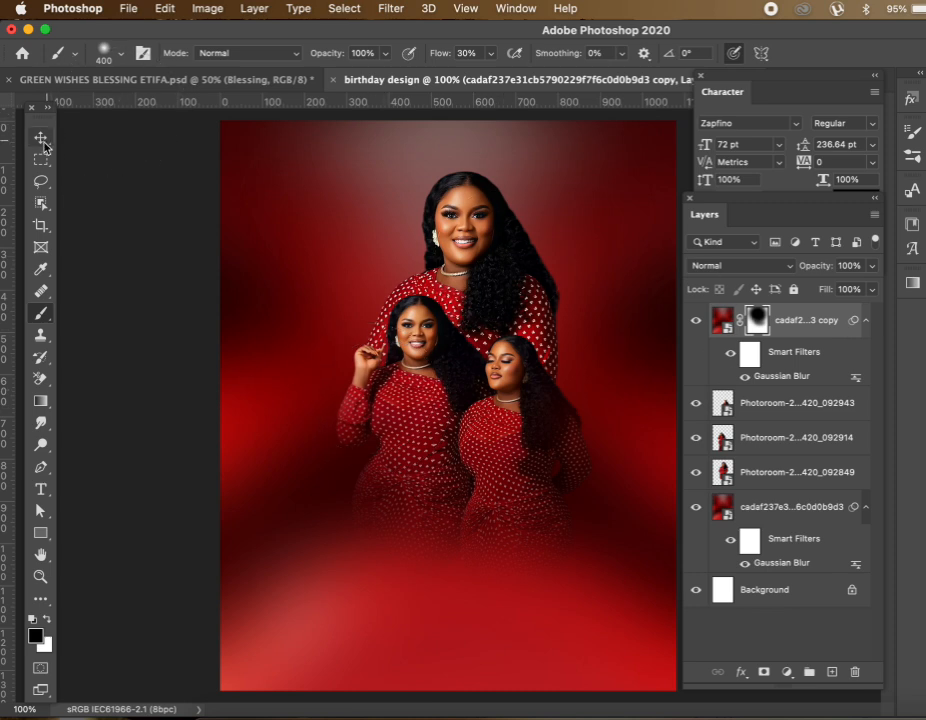
# Nudge the top and left portraits and the masked red overlay into position
pyautogui.press('v')
pyautogui.moveTo(480, 233)
pyautogui.mouseDown()
pyautogui.moveTo(497, 238)
pyautogui.moveTo(478, 217)
pyautogui.moveTo(483, 209)
pyautogui.mouseUp()
pyautogui.moveTo(510, 416)
pyautogui.mouseDown()
pyautogui.moveTo(520, 417)
pyautogui.moveTo(492, 417)
pyautogui.mouseUp()
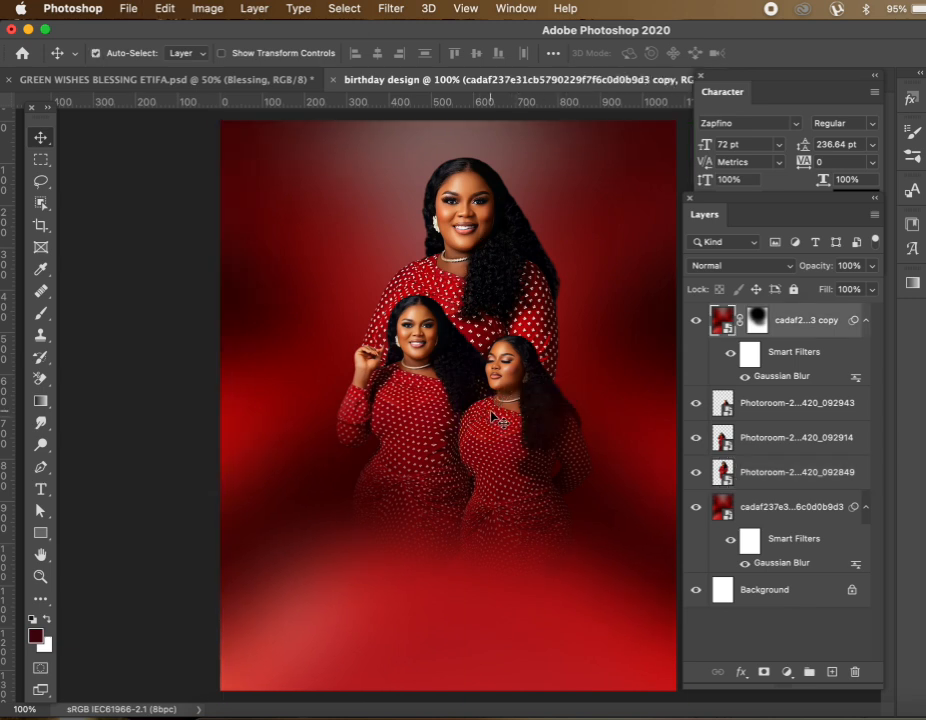
pyautogui.moveTo(407, 345); pyautogui.dragTo(391, 347)
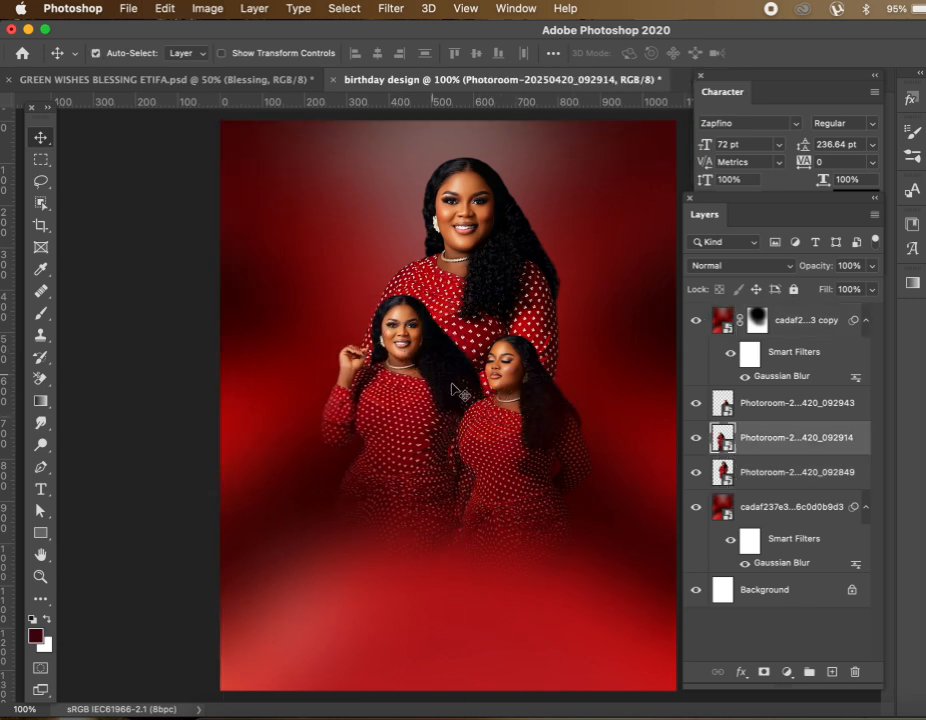
# Shift the left portrait left and move the right portrait up and right with Free Transform
pyautogui.moveTo(490, 428)
pyautogui.mouseDown()
pyautogui.moveTo(496, 393)
pyautogui.moveTo(500, 410)
pyautogui.mouseUp()
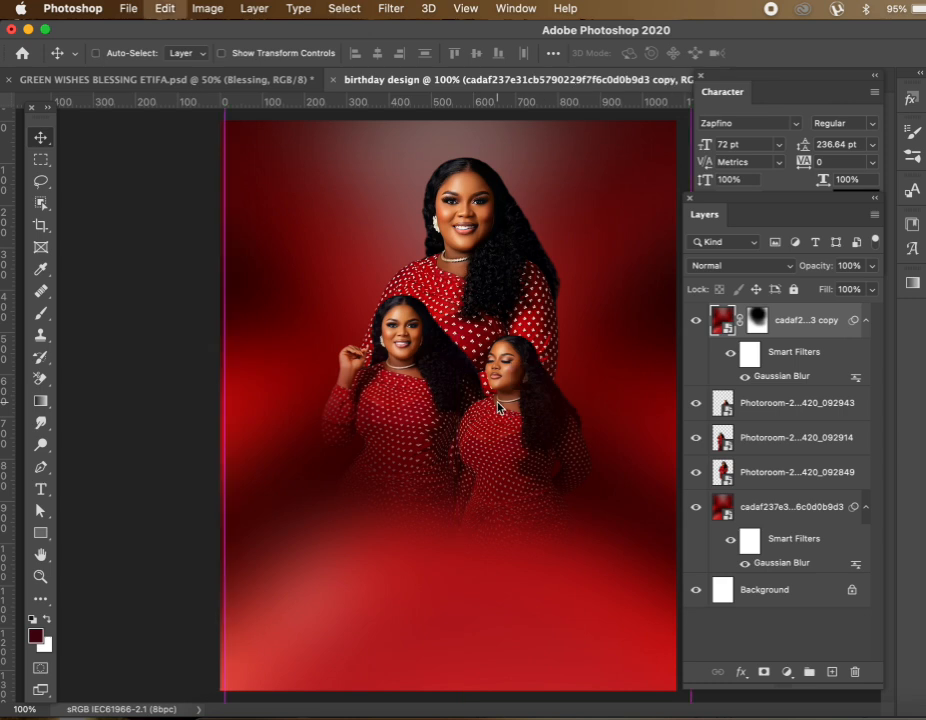
pyautogui.click(712, 404)
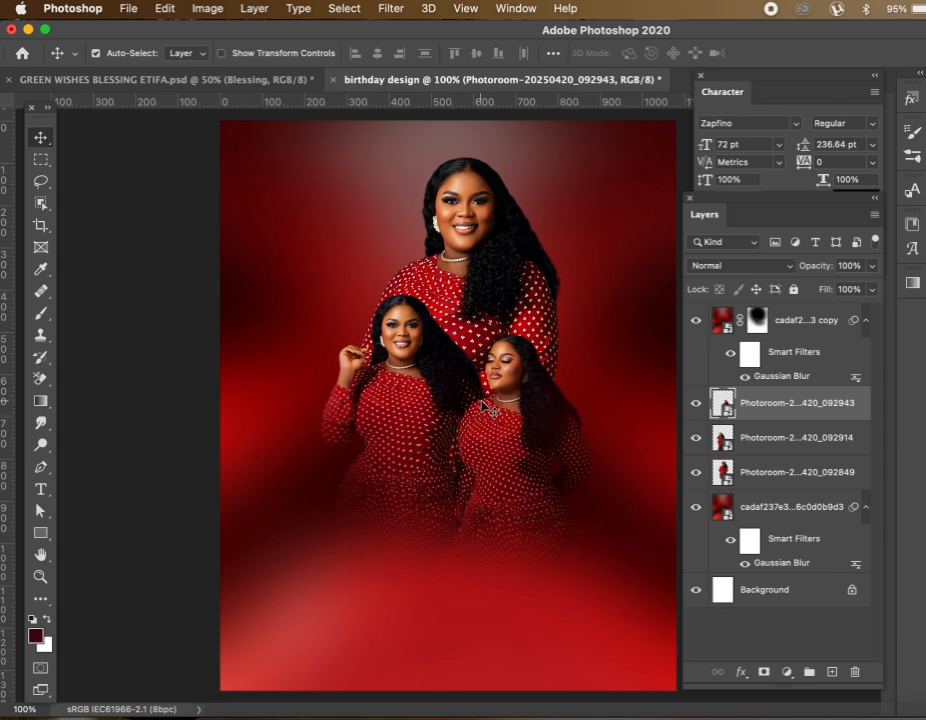
pyautogui.press('super+t')
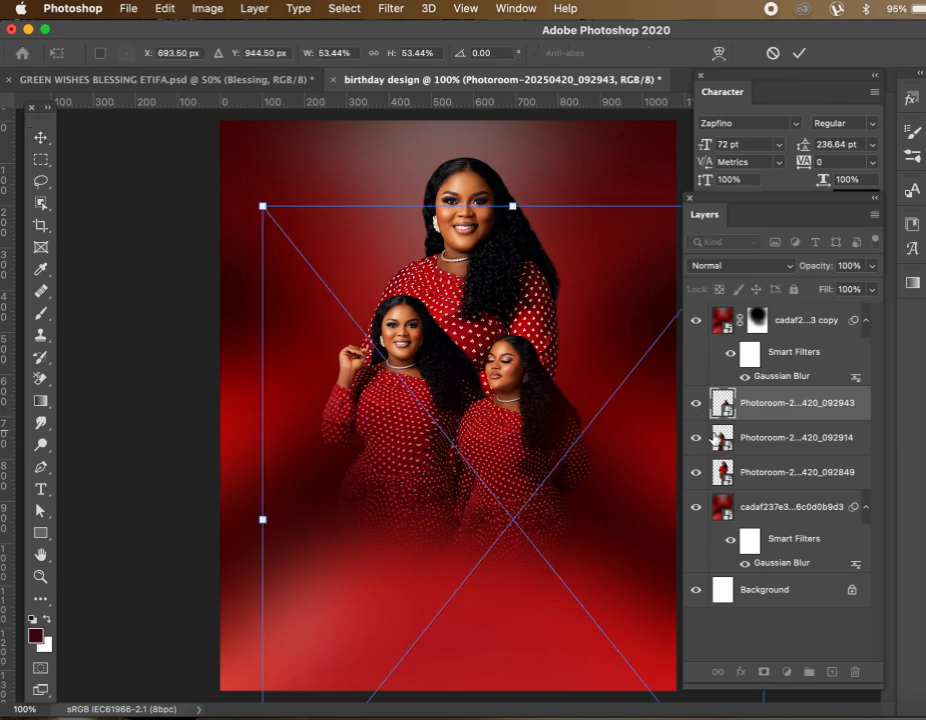
pyautogui.moveTo(564, 417)
pyautogui.mouseDown()
pyautogui.moveTo(577, 413)
pyautogui.moveTo(570, 401)
pyautogui.mouseUp()
pyautogui.press('Return')
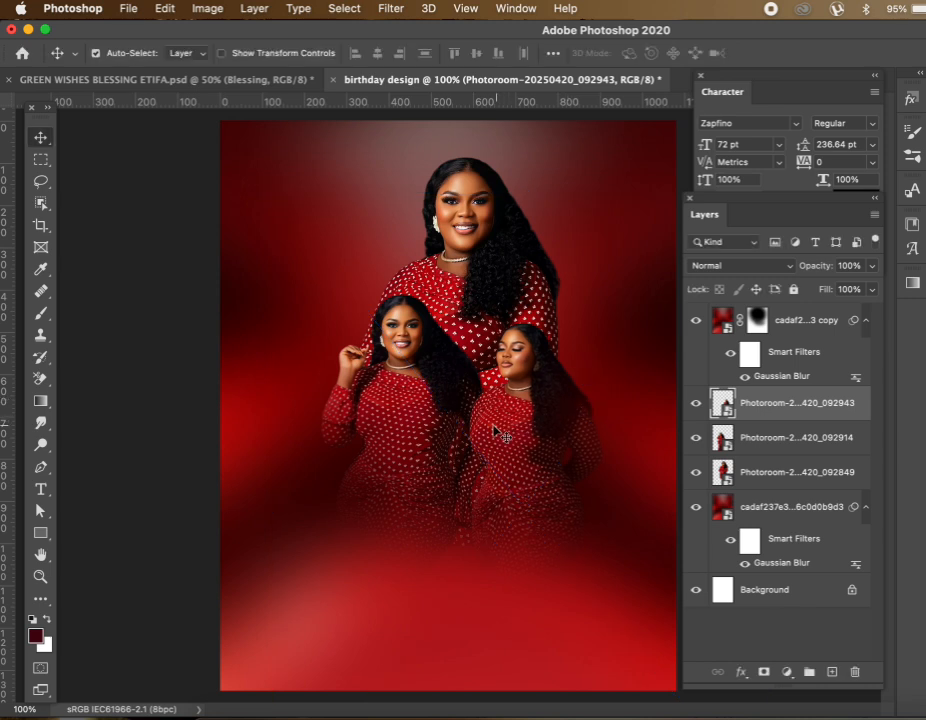
# Readjust the masked red overlay's position and select the blurred red background layer
pyautogui.moveTo(455, 614); pyautogui.dragTo(452, 634)
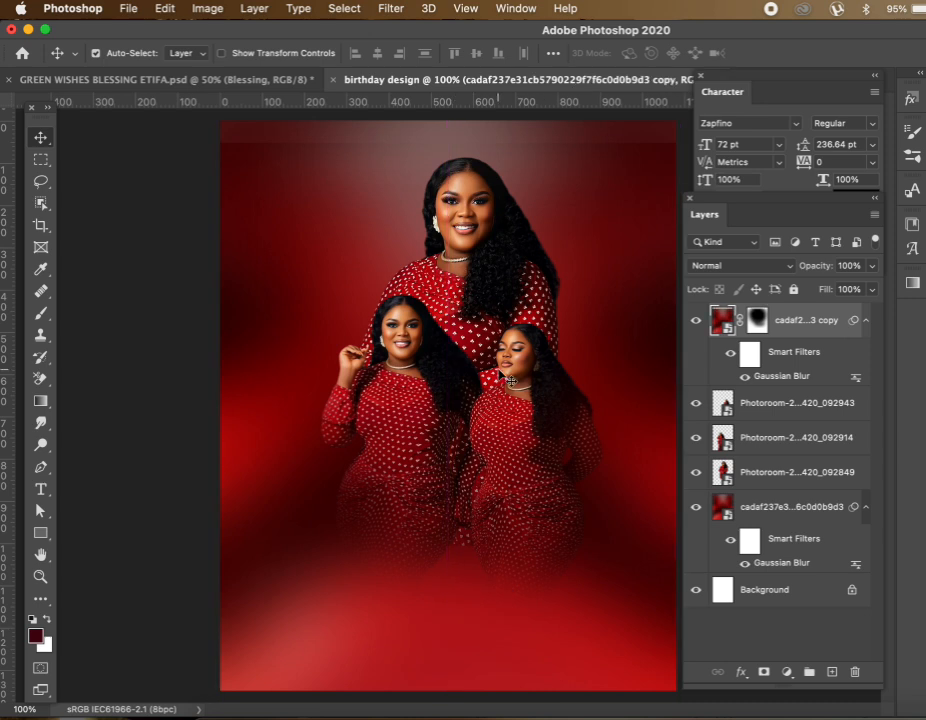
pyautogui.moveTo(607, 203); pyautogui.dragTo(607, 178)
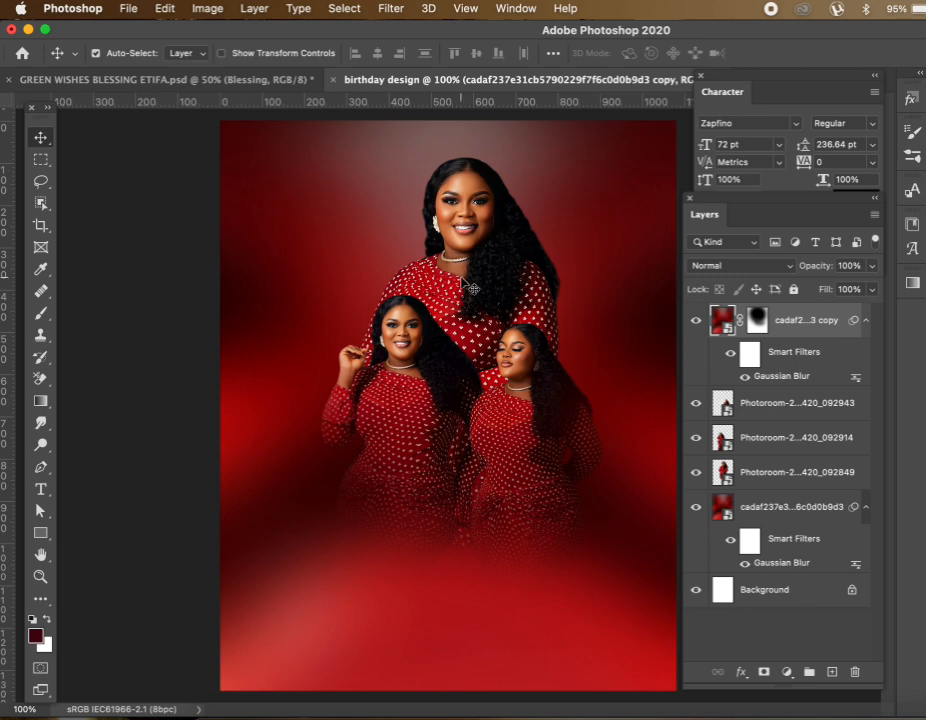
pyautogui.click(596, 275)
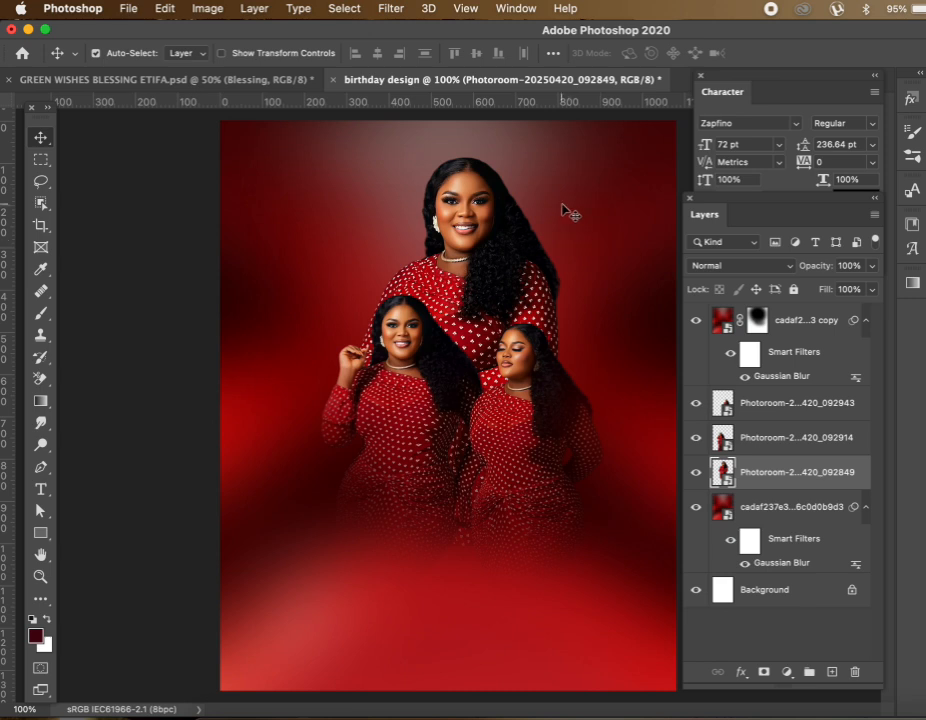
pyautogui.click(565, 215)
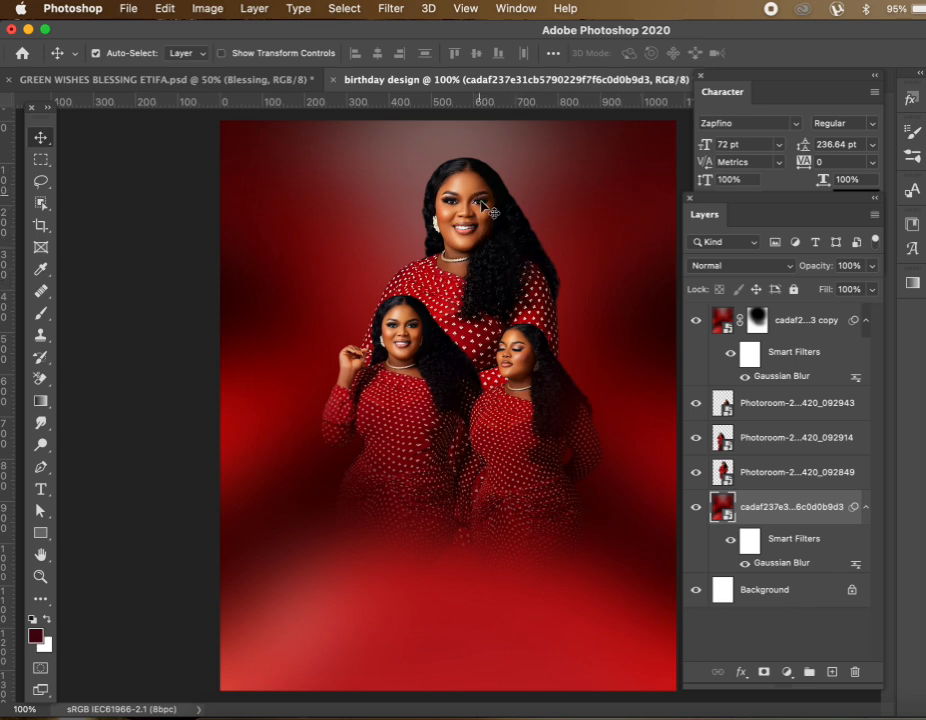
pyautogui.click(481, 230)
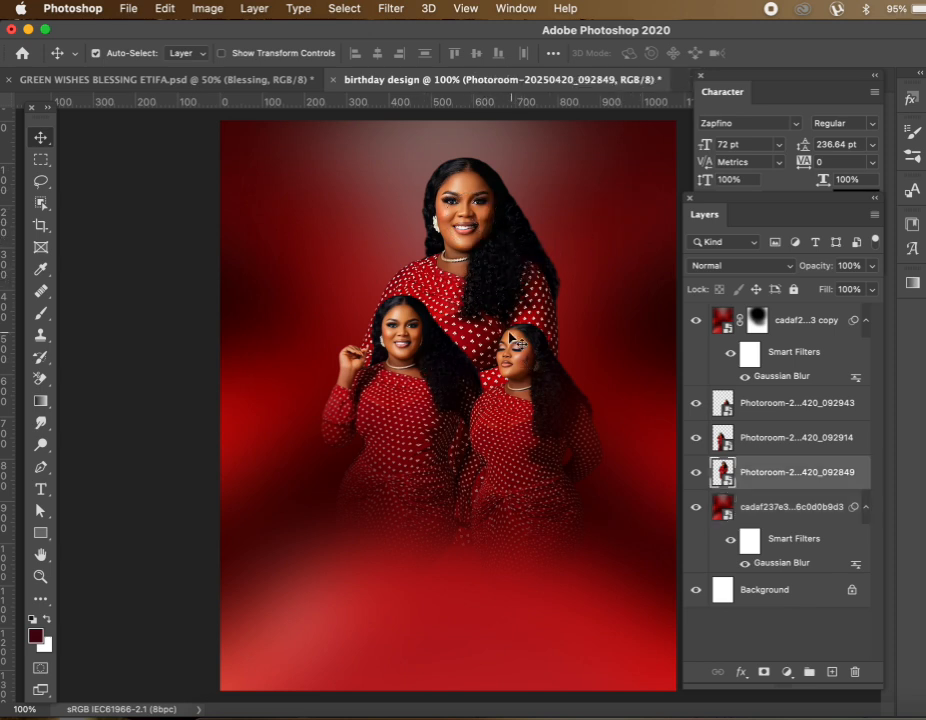
pyautogui.click(765, 503)
# Bring up the birthday images folder in Finder and locate the flower bouquet image
pyautogui.click(209, 712)
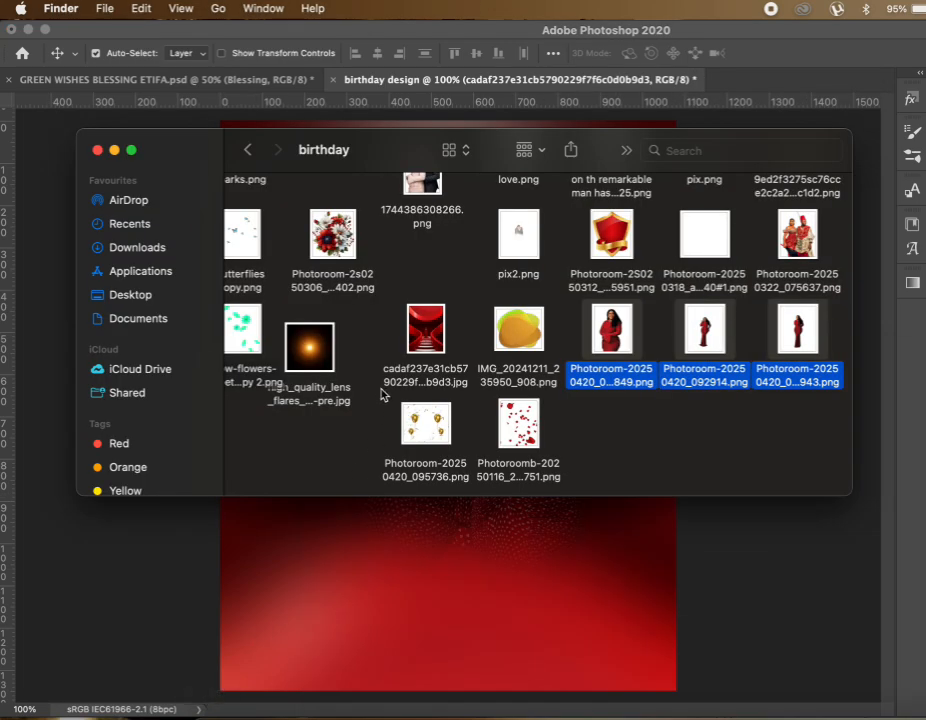
pyautogui.scroll(5, 485, 362)
pyautogui.scroll(-5, 487, 362)
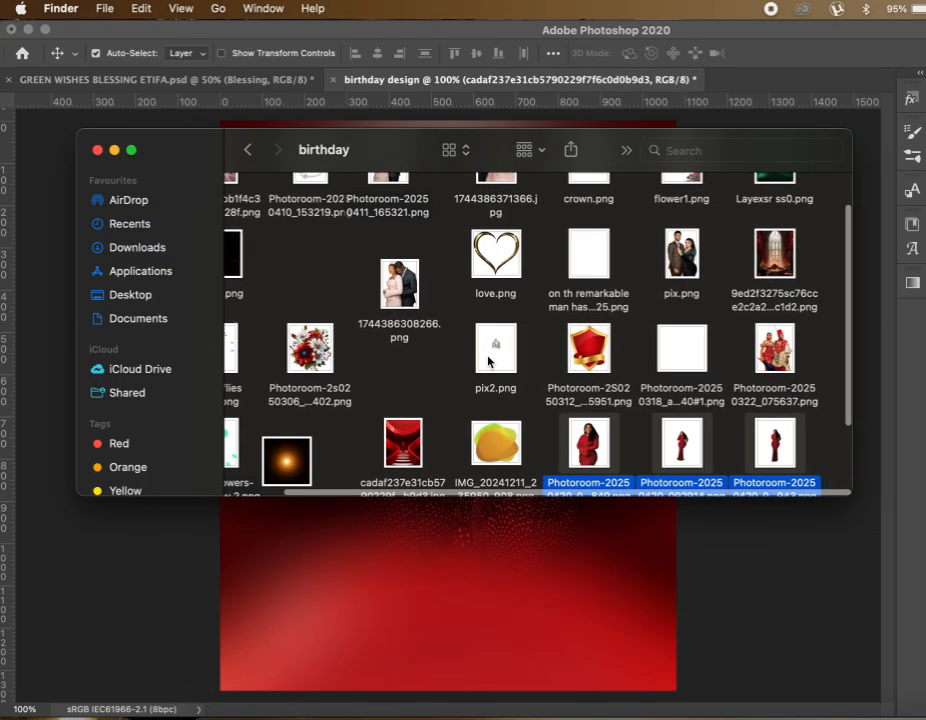
pyautogui.scroll(-2, 487, 362)
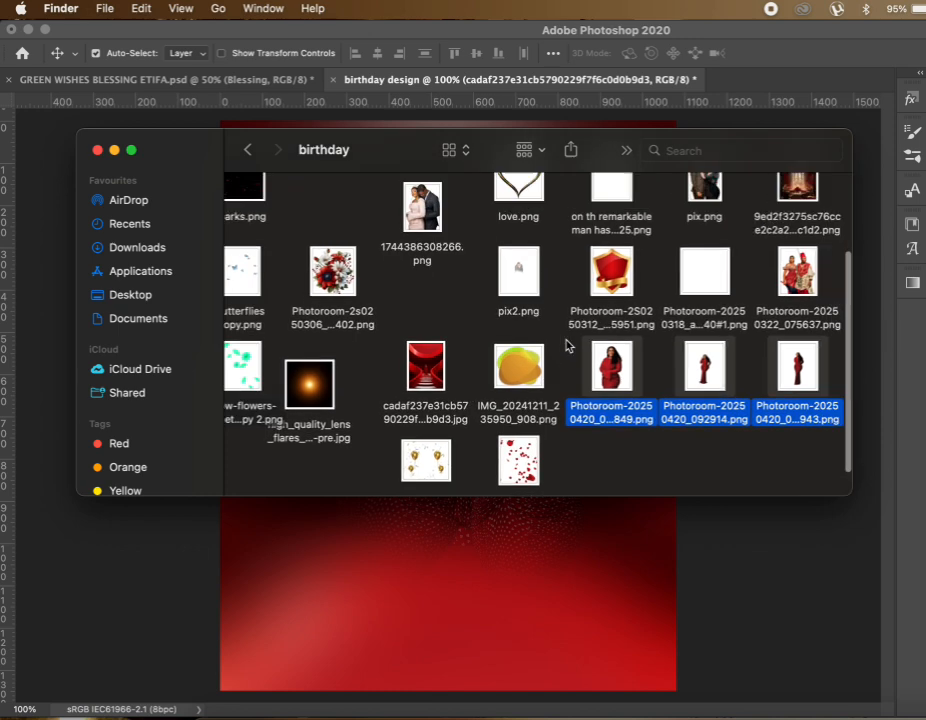
pyautogui.scroll(5, 566, 343)
pyautogui.scroll(-2, 566, 345)
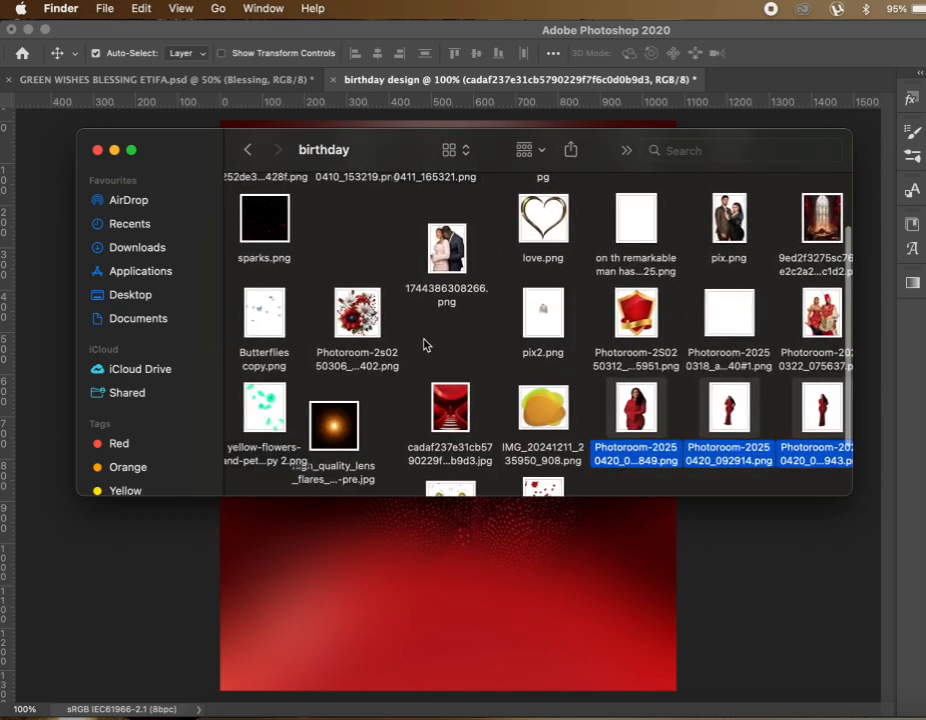
pyautogui.scroll(-2, 479, 361)
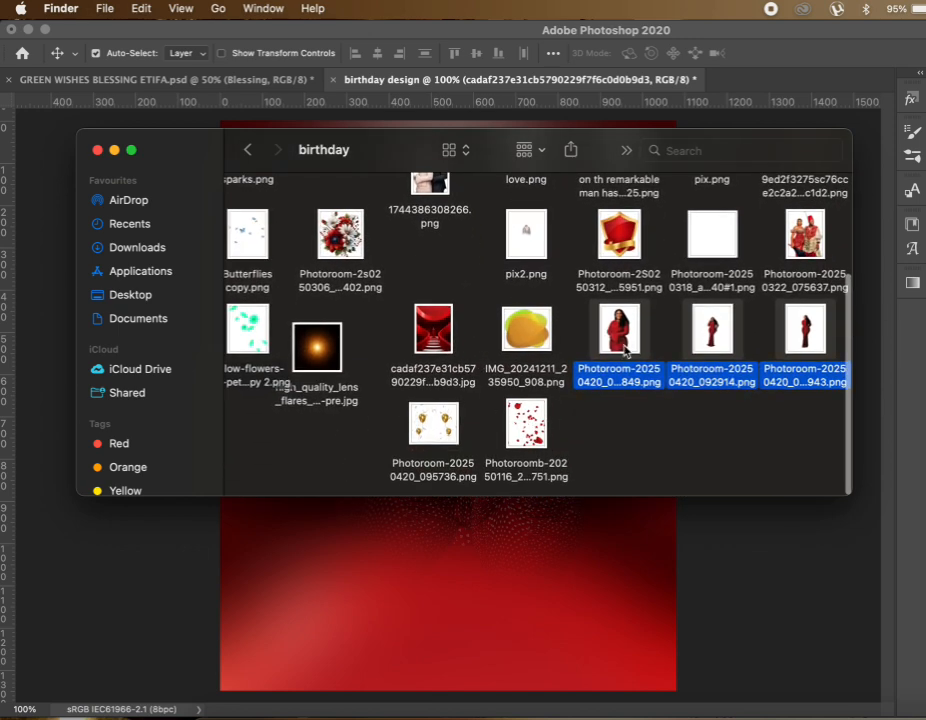
pyautogui.scroll(3, 627, 348)
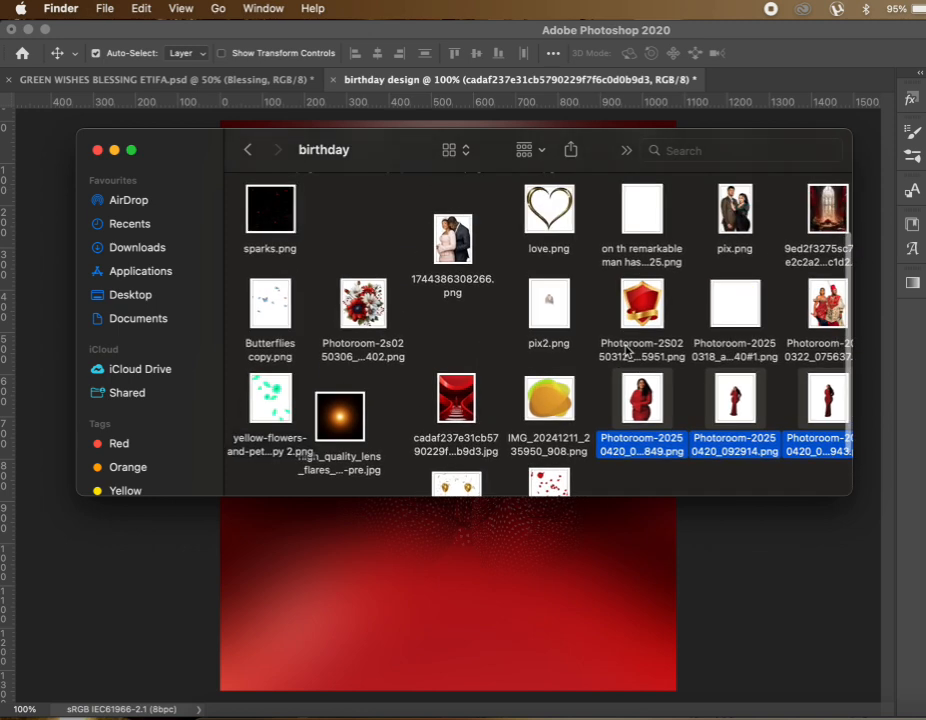
pyautogui.scroll(3, 627, 348)
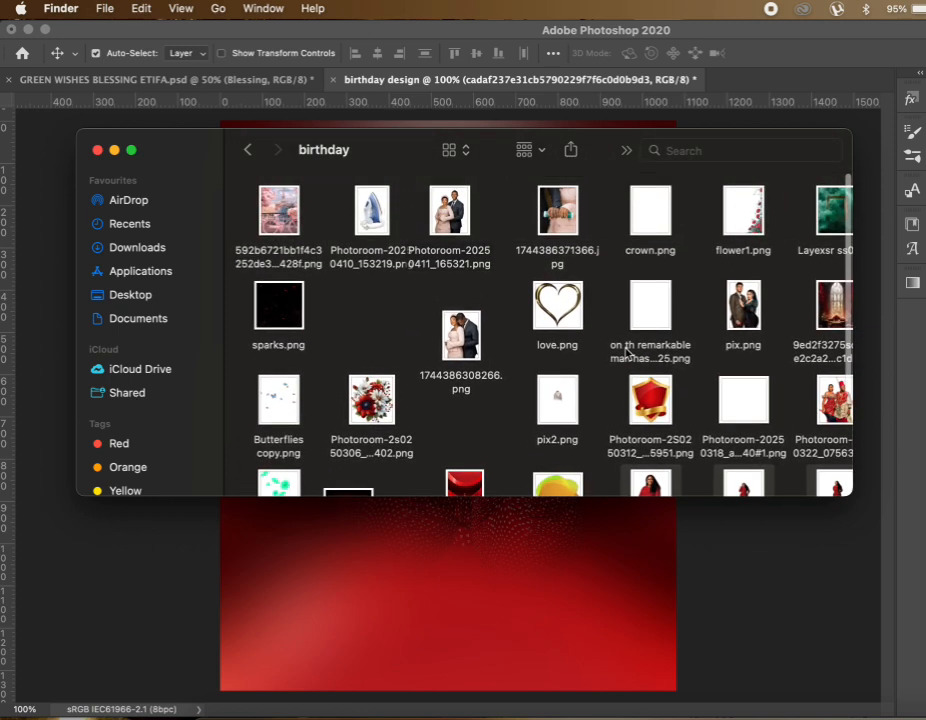
# Drop Photoroom-2s0250306_092402.png into the flyer and place it up and right behind the women
pyautogui.click(371, 402)
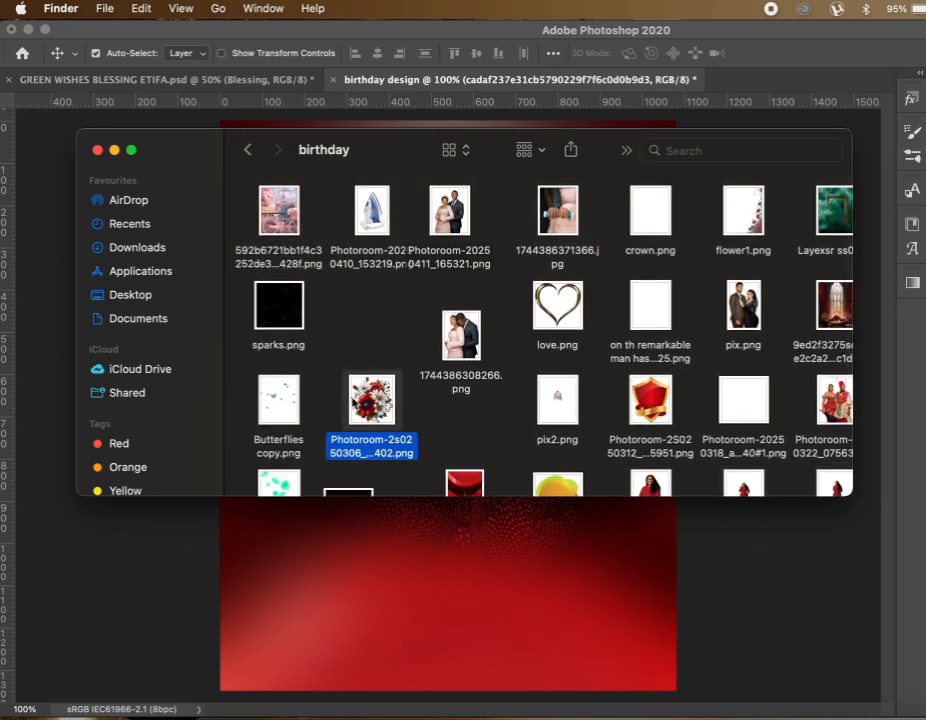
pyautogui.moveTo(371, 402); pyautogui.dragTo(403, 599)
pyautogui.moveTo(465, 452); pyautogui.dragTo(533, 347)
pyautogui.press('Return')
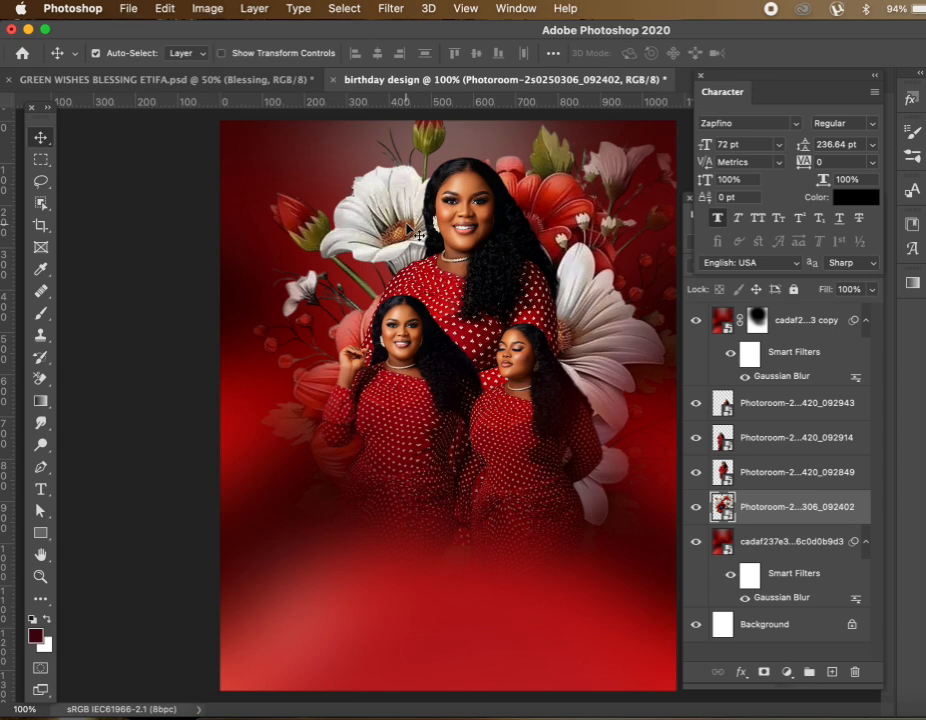
# Lower the flower layer slightly and soften it with a 6.8 px Gaussian Blur
pyautogui.moveTo(398, 202); pyautogui.dragTo(396, 218)
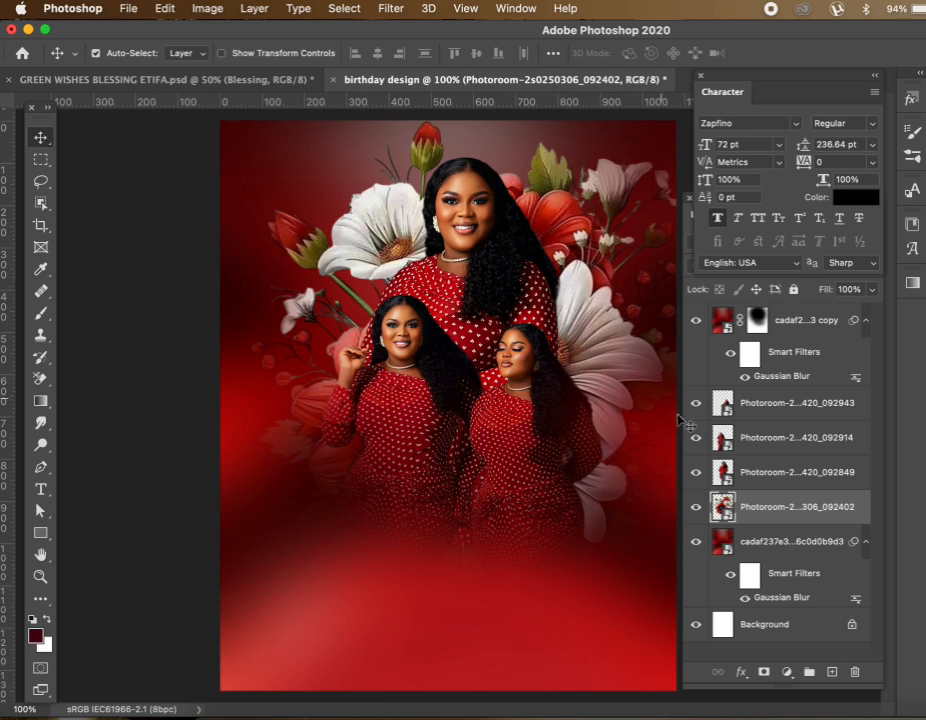
pyautogui.click(781, 511)
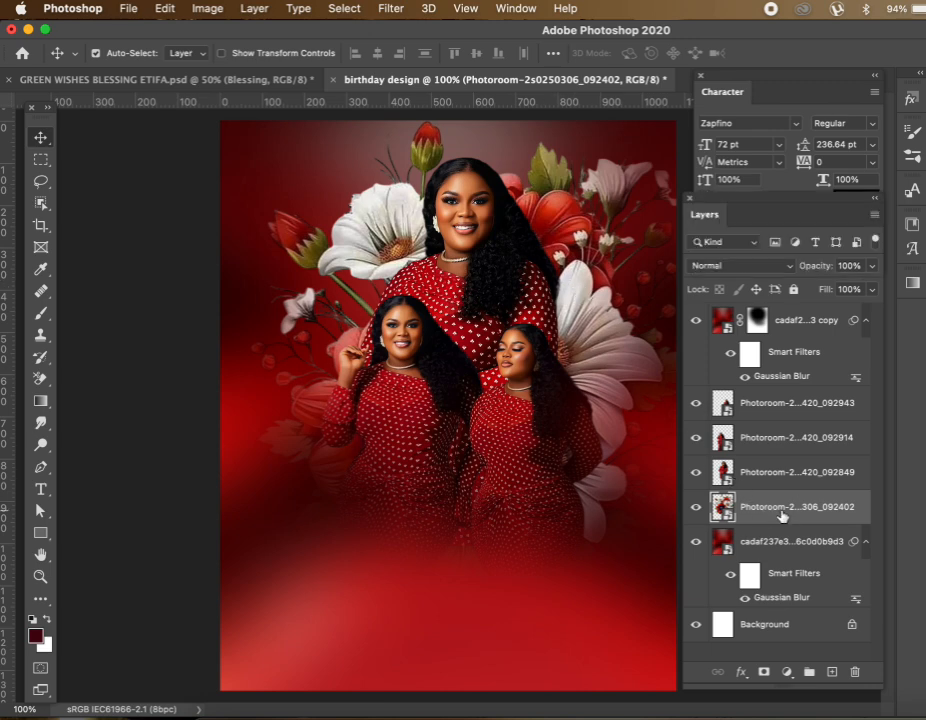
pyautogui.click(391, 10)
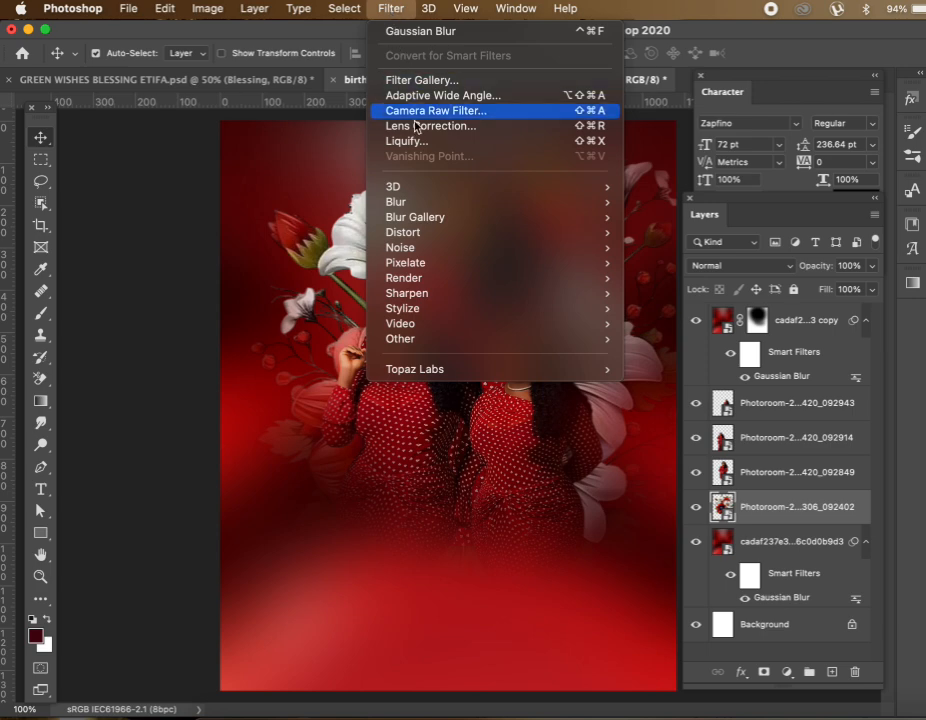
pyautogui.moveTo(421, 206)
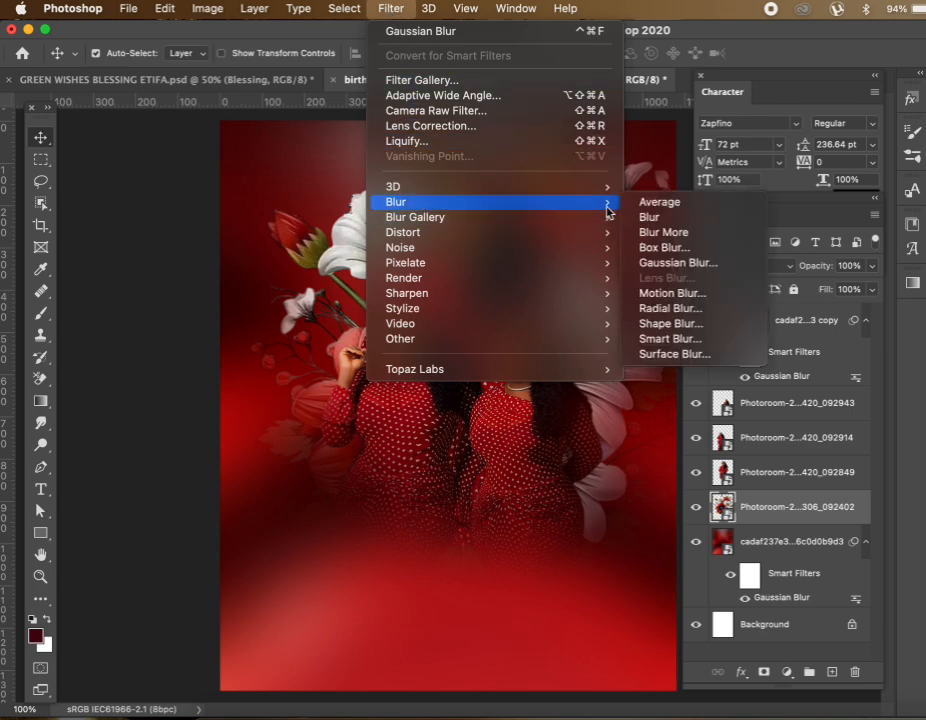
pyautogui.click(668, 264)
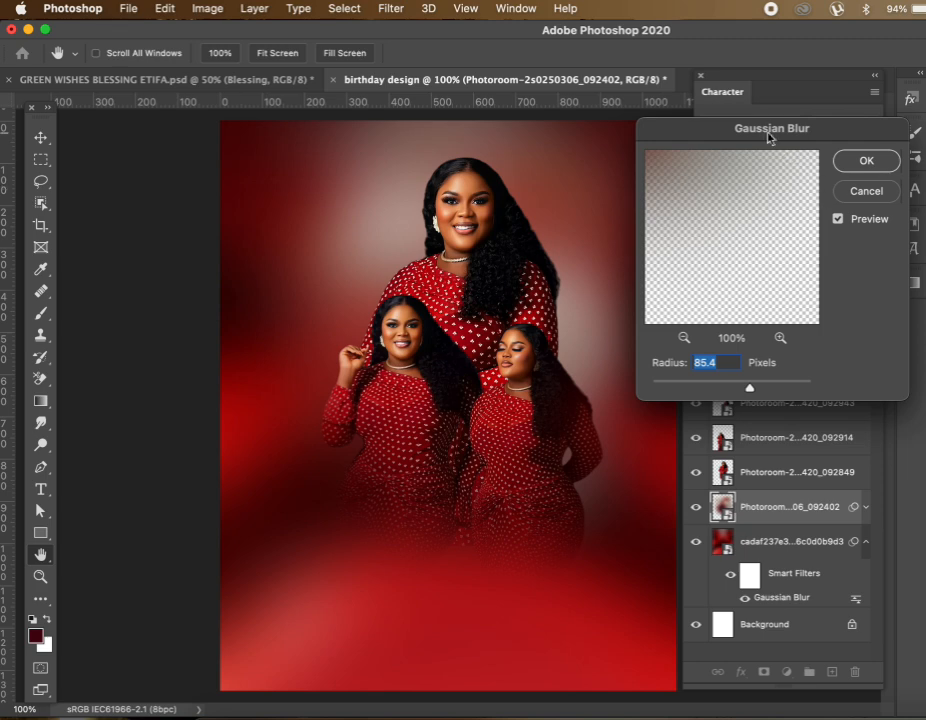
pyautogui.moveTo(769, 136); pyautogui.dragTo(785, 139)
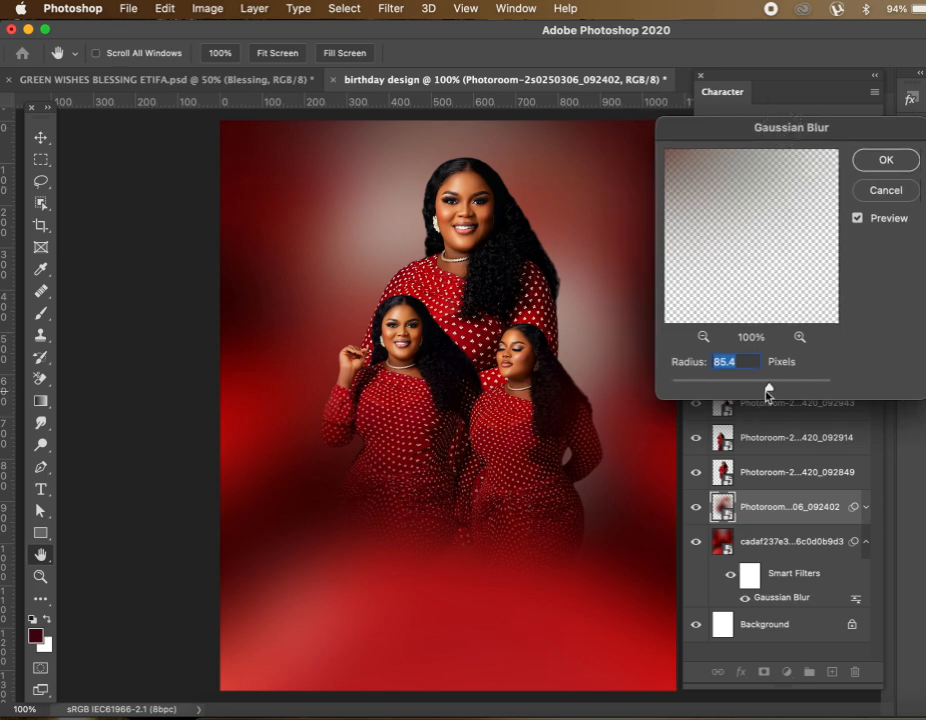
pyautogui.moveTo(768, 393); pyautogui.dragTo(727, 394)
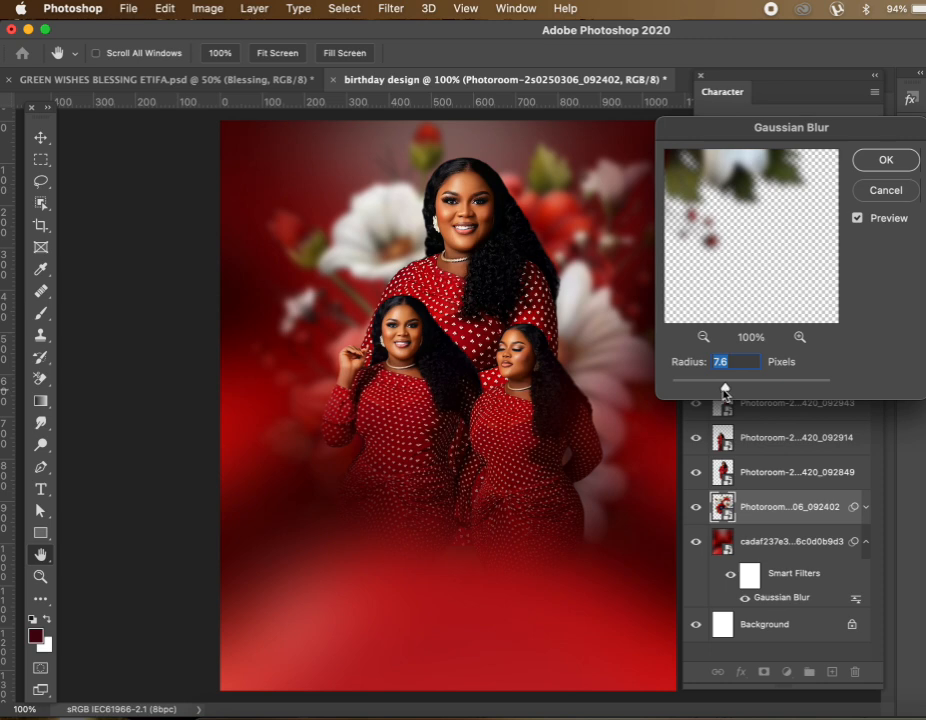
pyautogui.moveTo(725, 394); pyautogui.dragTo(722, 392)
pyautogui.click(882, 162)
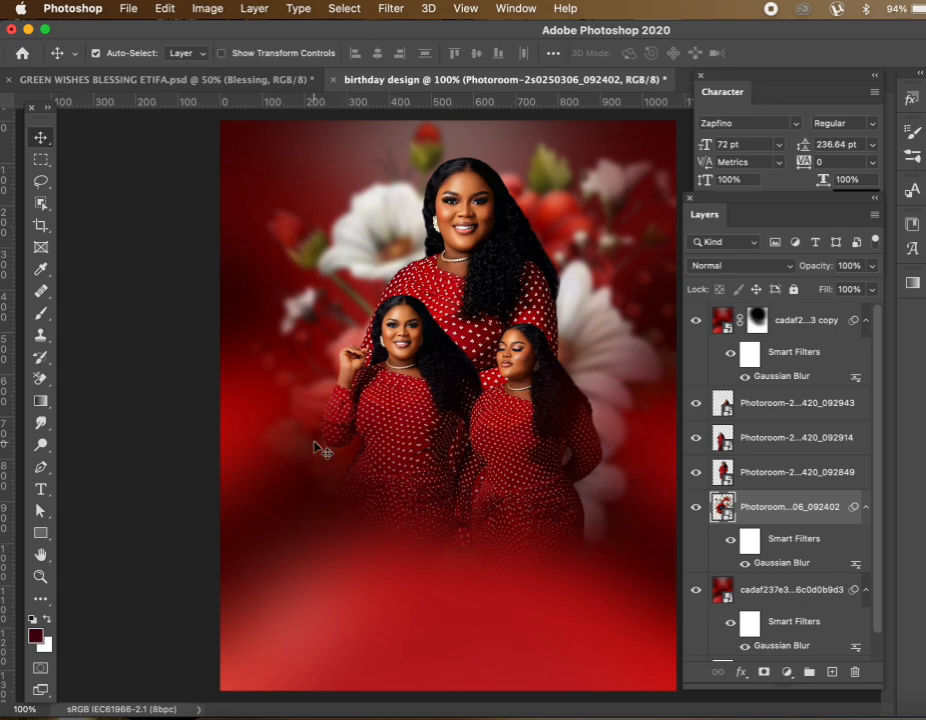
# Drop Photoroom-20250420_095736.png balloons and confetti into the flyer, positioned left beside the women
pyautogui.click(200, 712)
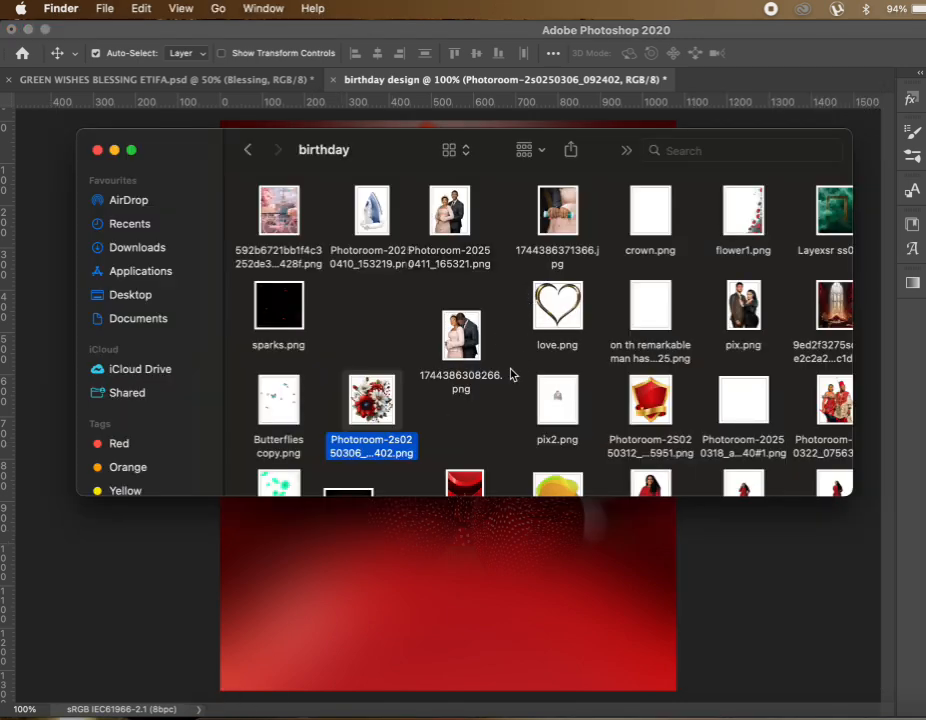
pyautogui.scroll(-3, 515, 373)
pyautogui.click(464, 422)
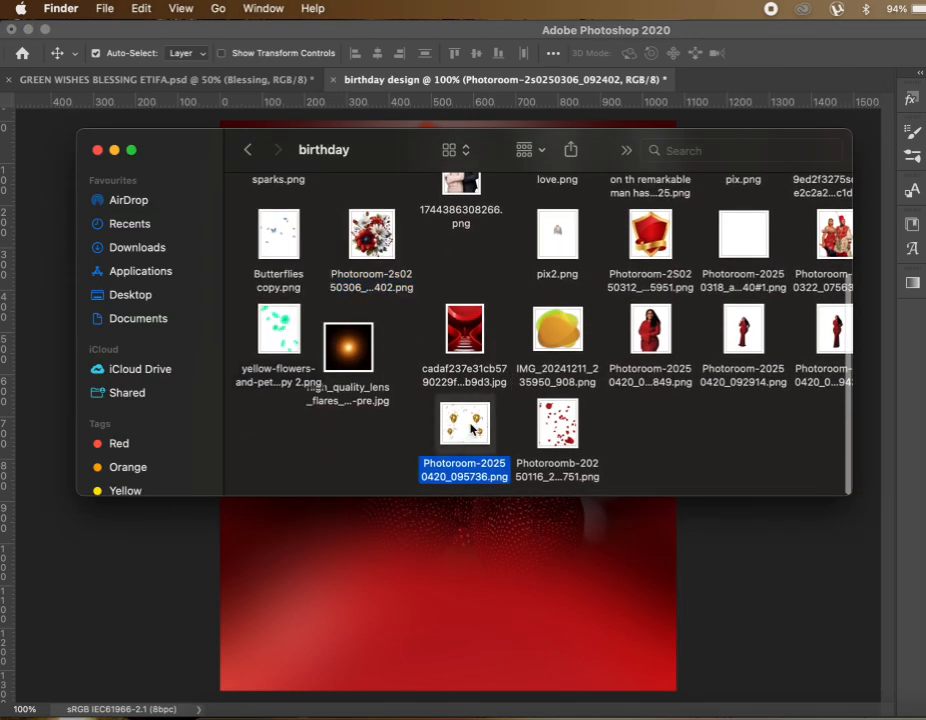
pyautogui.moveTo(464, 422); pyautogui.dragTo(405, 575)
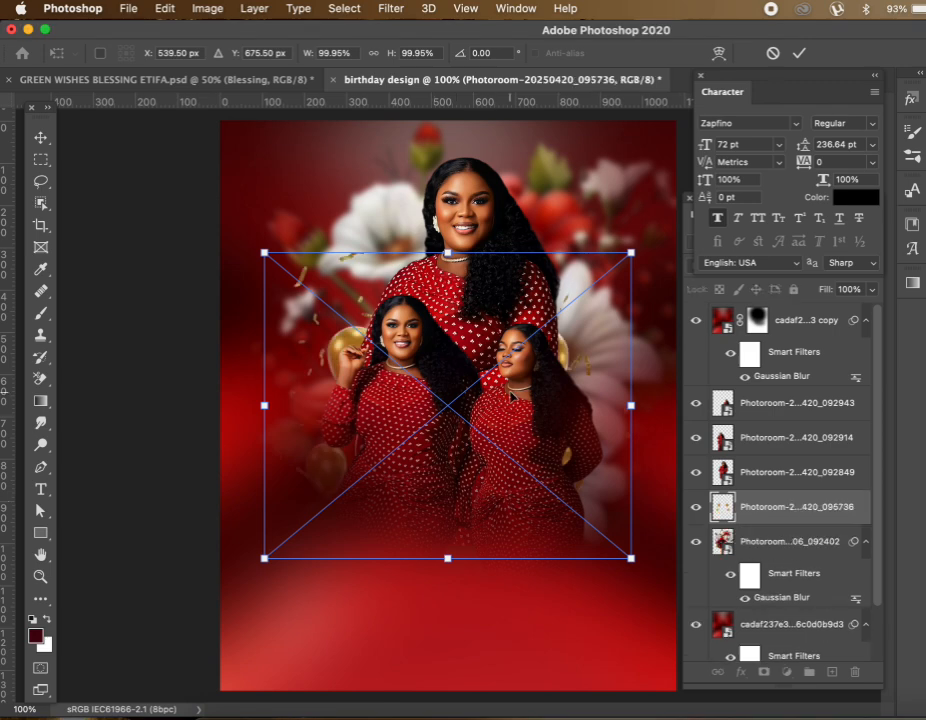
pyautogui.moveTo(510, 395); pyautogui.dragTo(480, 296)
pyautogui.press('Return')
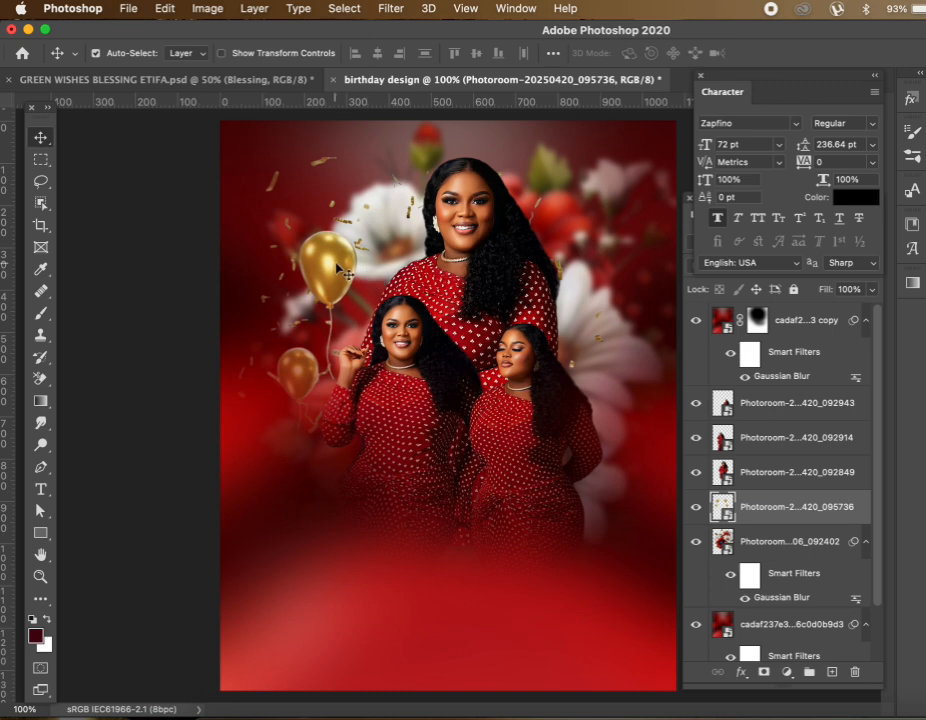
pyautogui.moveTo(338, 270); pyautogui.dragTo(345, 270)
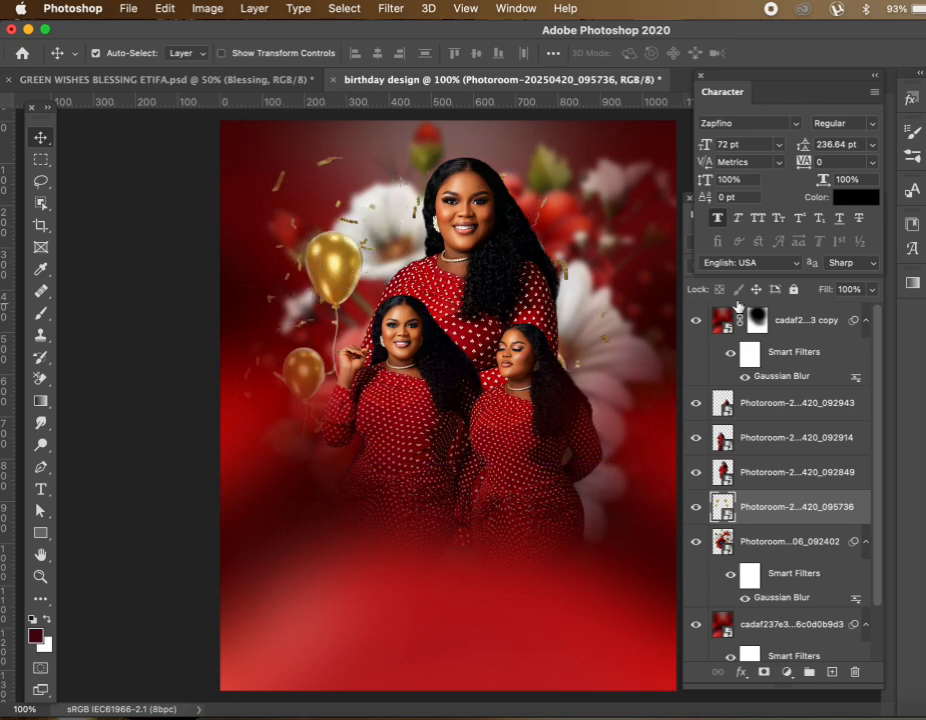
pyautogui.moveTo(779, 81); pyautogui.dragTo(781, 39)
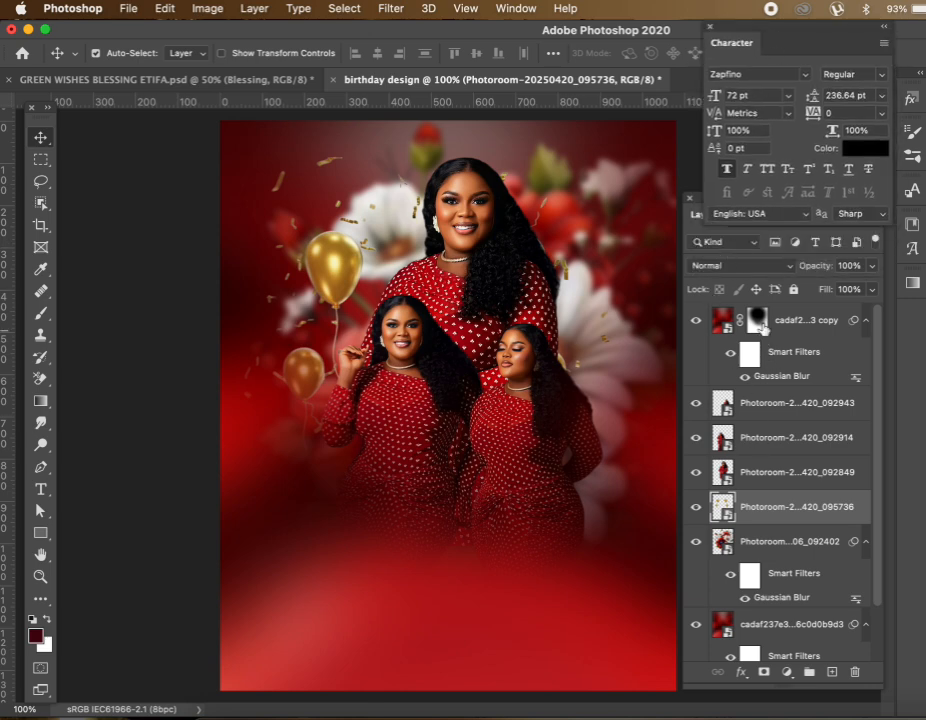
# Set the balloon layer's blend mode to Linear Burn
pyautogui.click(748, 265)
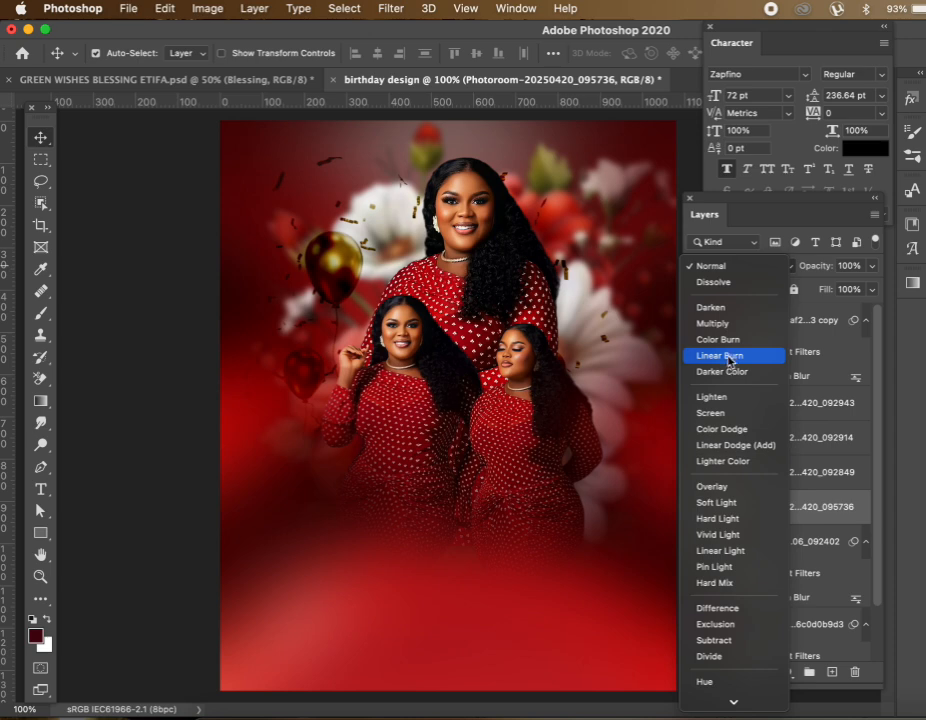
pyautogui.click(729, 358)
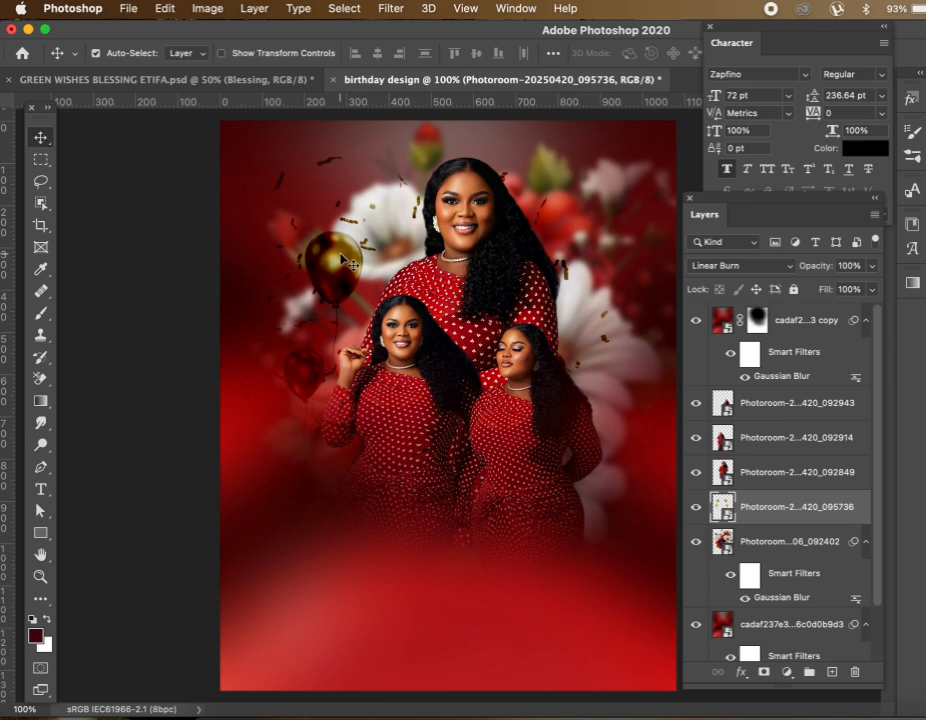
pyautogui.press('super+t')
pyautogui.keyDown('super'); pyautogui.click(342, 258); pyautogui.keyUp('super')
# Duplicate the balloon layer and move the copy down-right beside the right-hand woman
pyautogui.press('super+j')
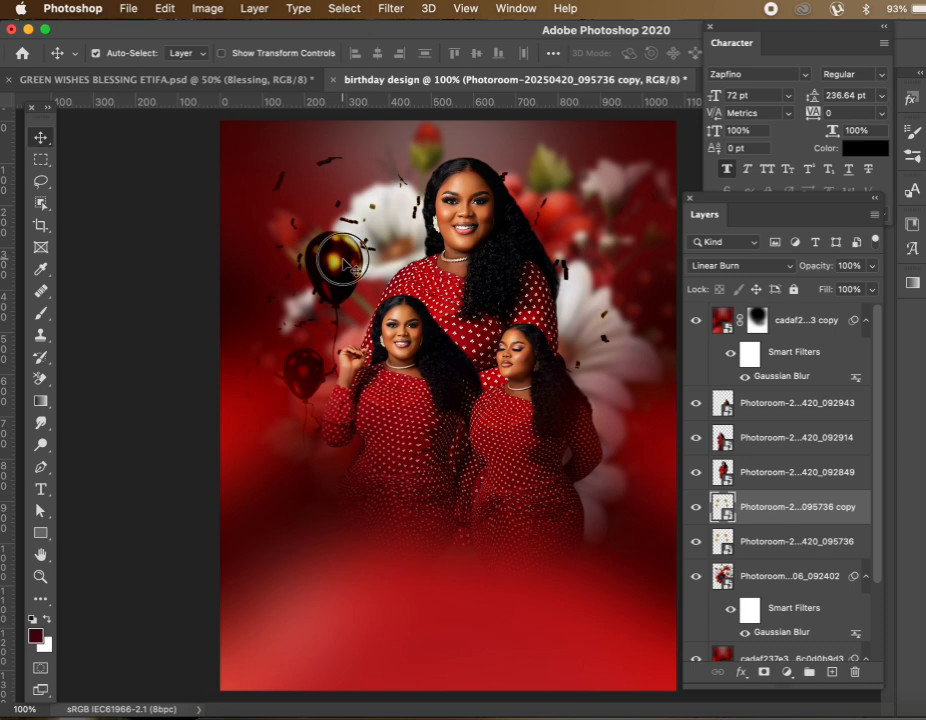
pyautogui.moveTo(345, 262); pyautogui.dragTo(614, 455)
pyautogui.press('super+t')
pyautogui.press('Return')
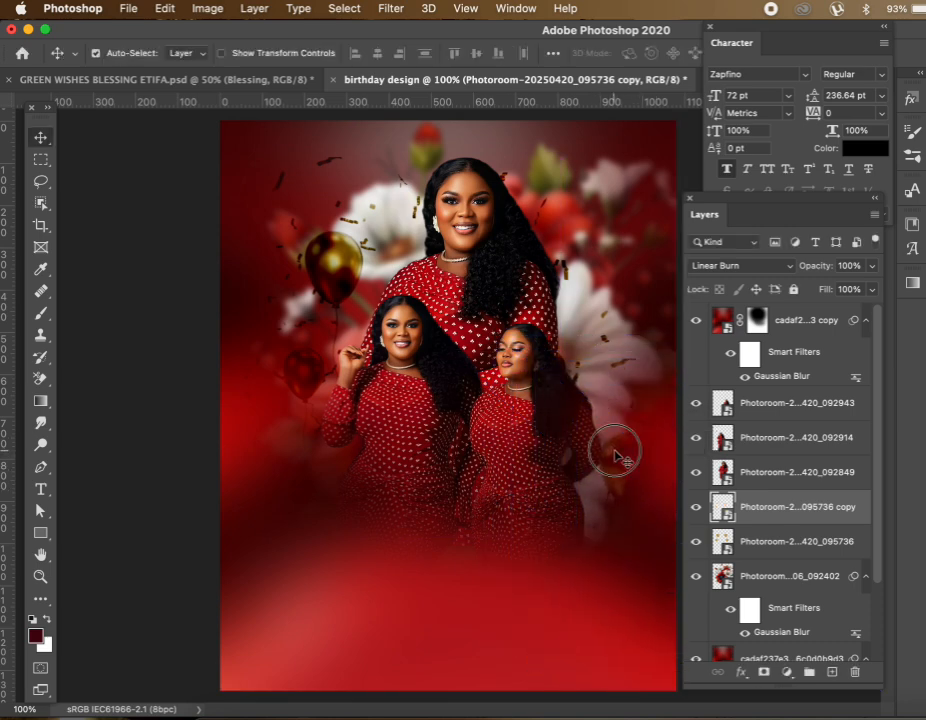
pyautogui.click(605, 448)
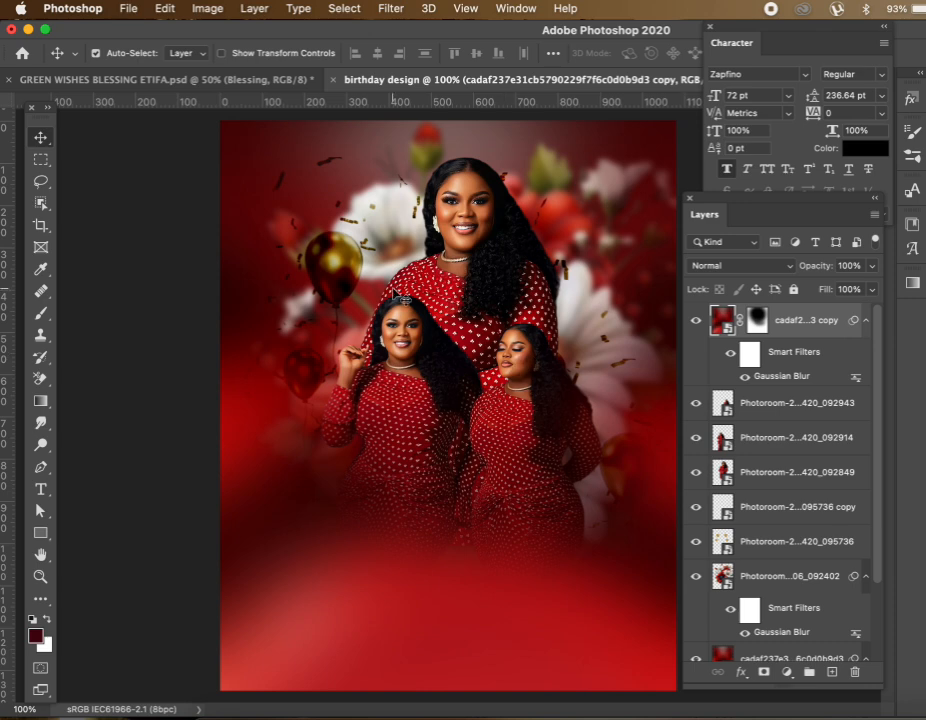
pyautogui.moveTo(345, 268)
pyautogui.mouseDown()
pyautogui.moveTo(352, 248)
pyautogui.moveTo(362, 262)
pyautogui.mouseUp()
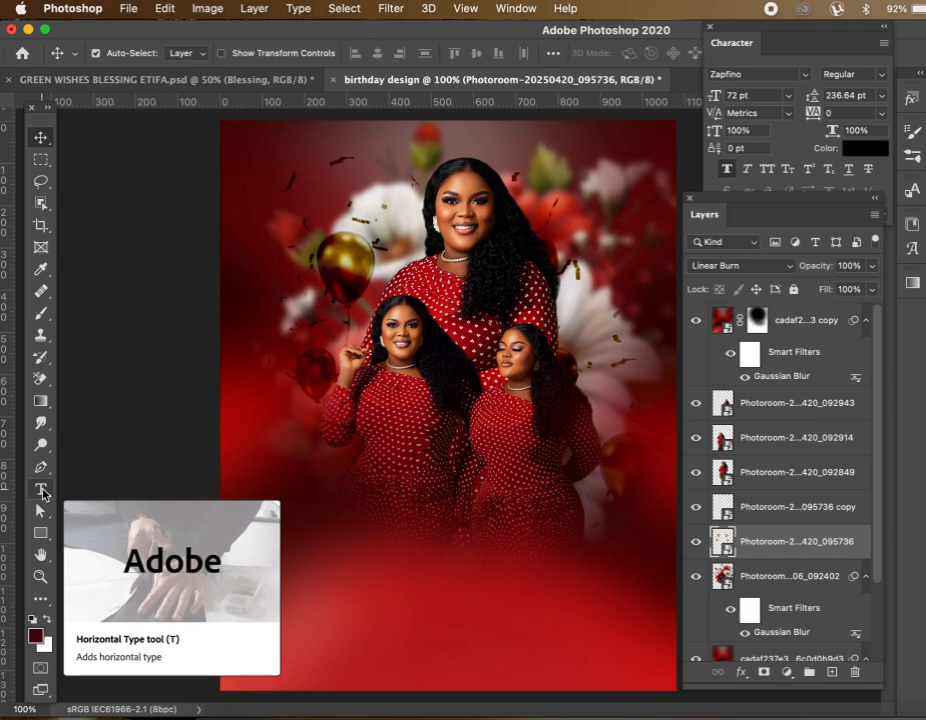
# Create a new top text layer below the portraits containing the celebrant's first name
pyautogui.click(41, 490)
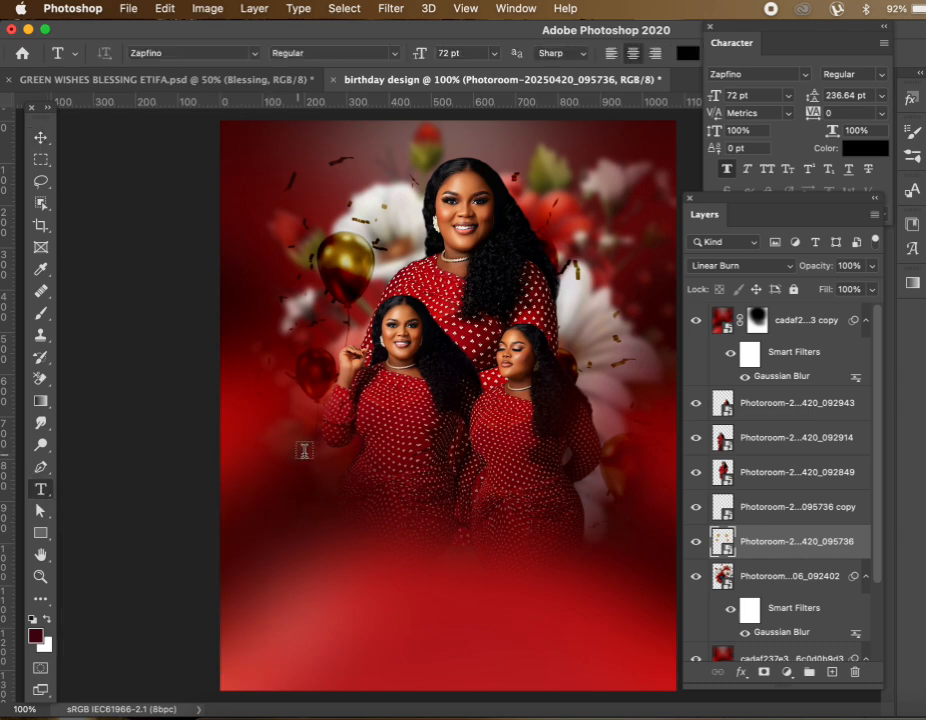
pyautogui.click(364, 531)
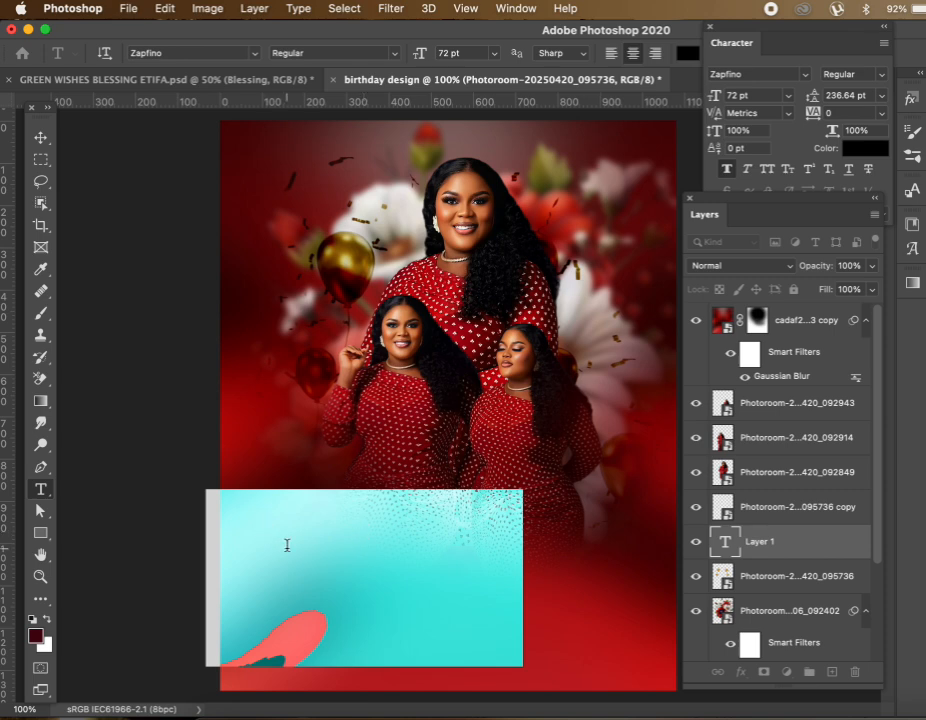
pyautogui.write('Ha')
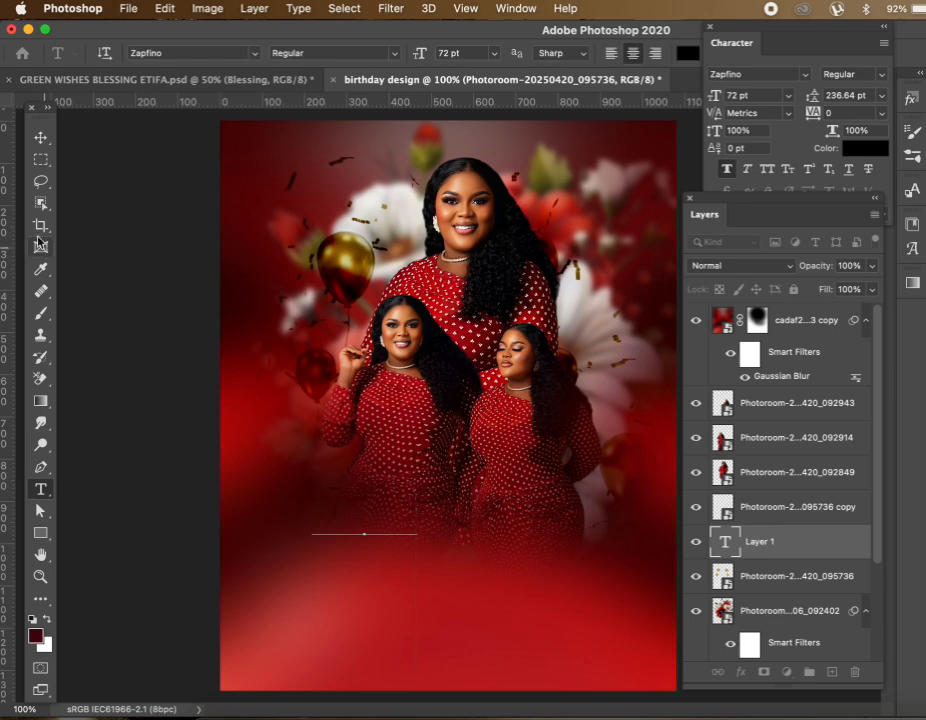
pyautogui.click(41, 138)
pyautogui.press('super+shift+bracketright')
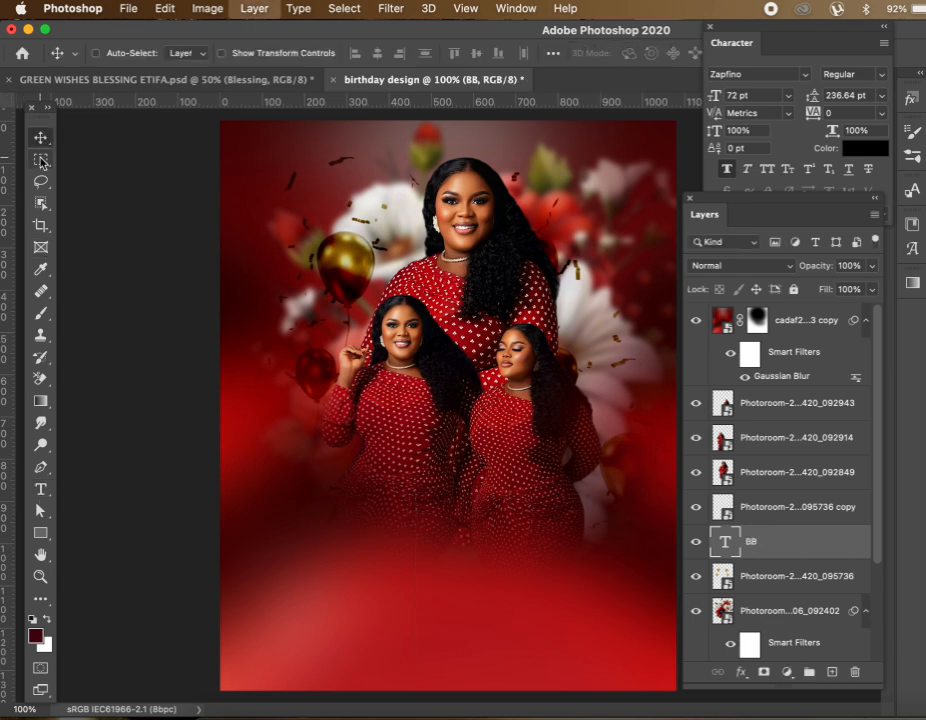
pyautogui.doubleClick(371, 517)
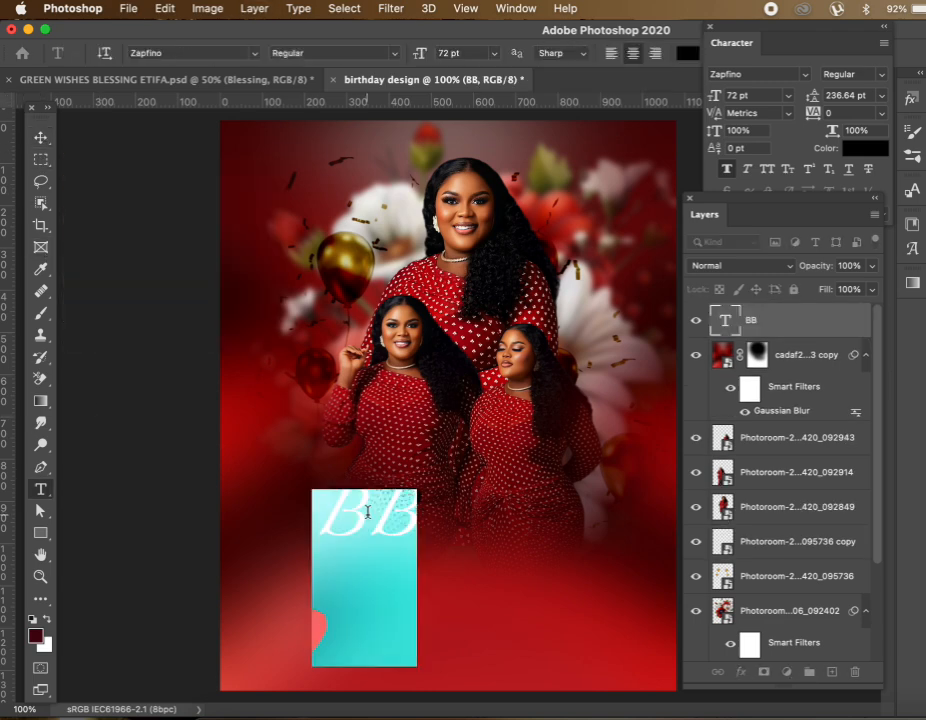
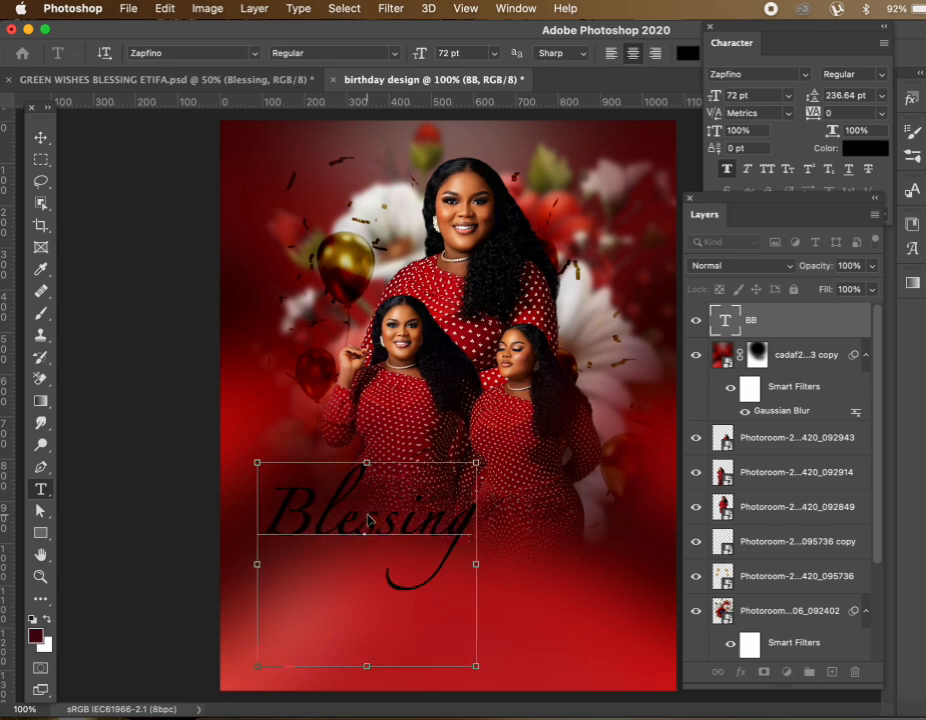
# Set the first-name text in the Zapfino font
pyautogui.hotkey('ctrl', 'a')
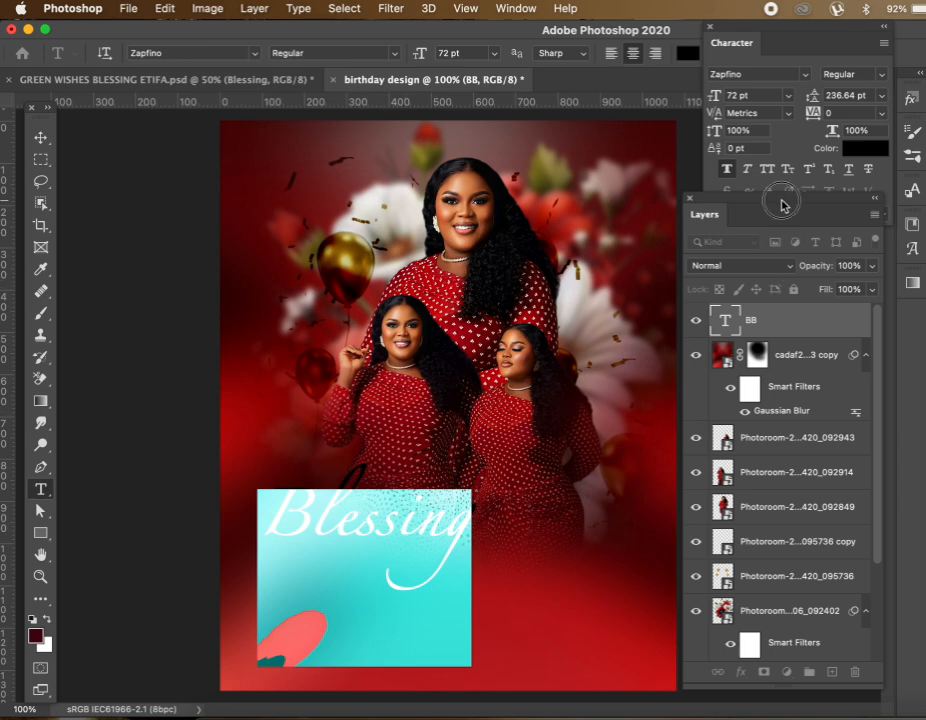
pyautogui.moveTo(781, 203); pyautogui.dragTo(795, 285)
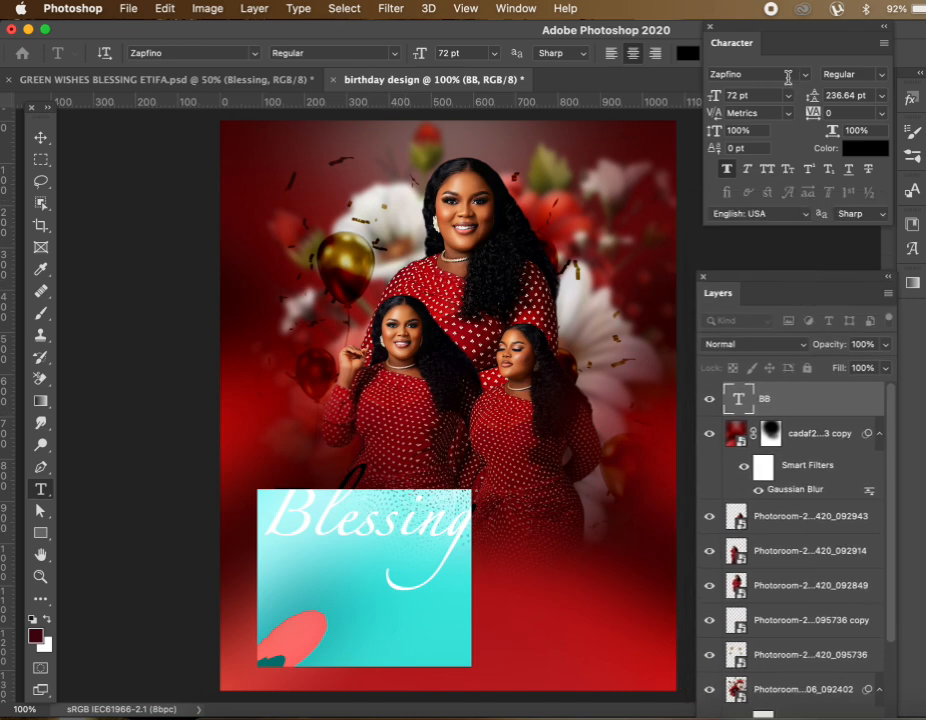
pyautogui.click(802, 75)
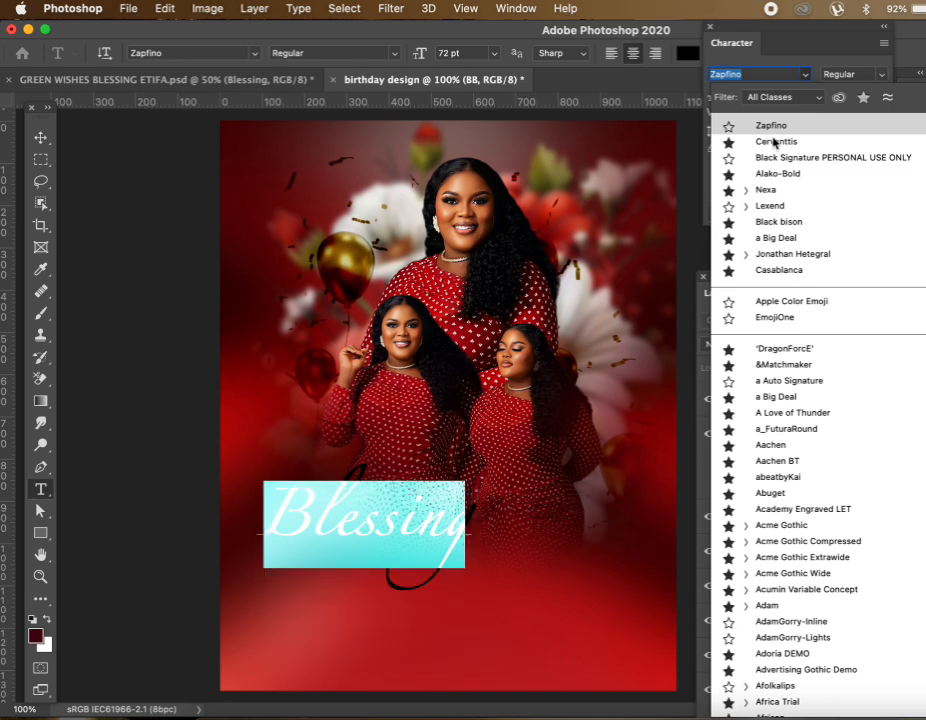
pyautogui.click(775, 127)
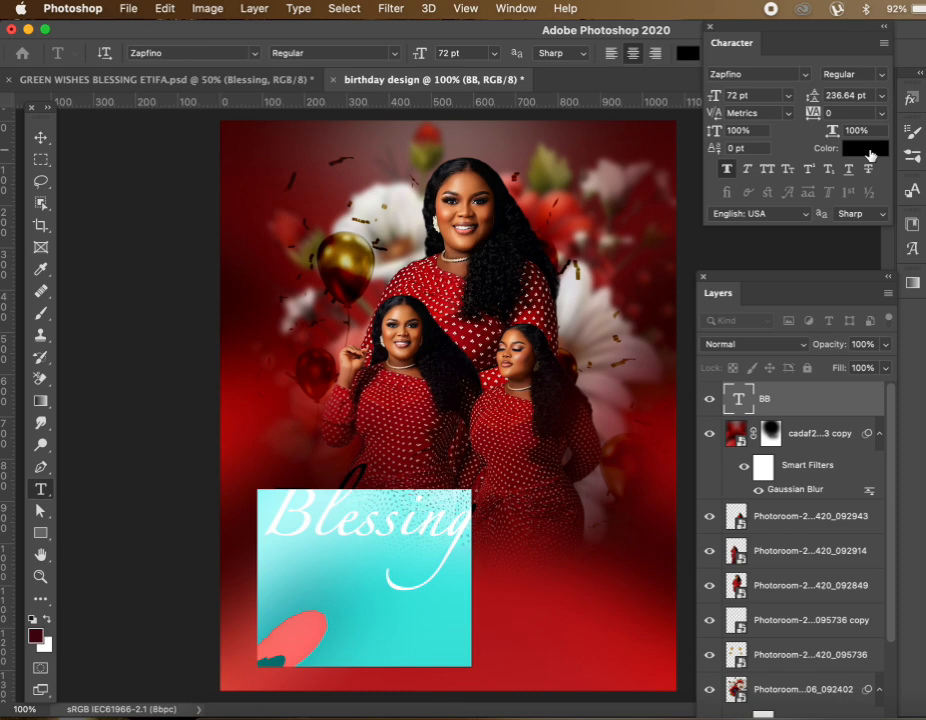
# Color the script name pure white and move it right and down beneath the portraits
pyautogui.click(870, 155)
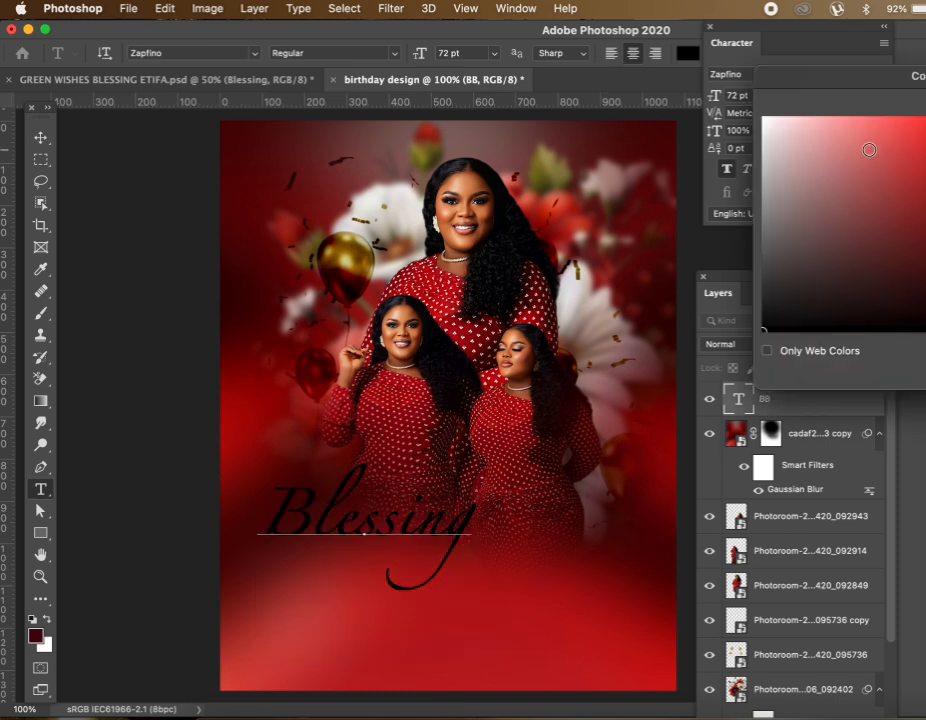
pyautogui.moveTo(837, 151); pyautogui.dragTo(761, 118)
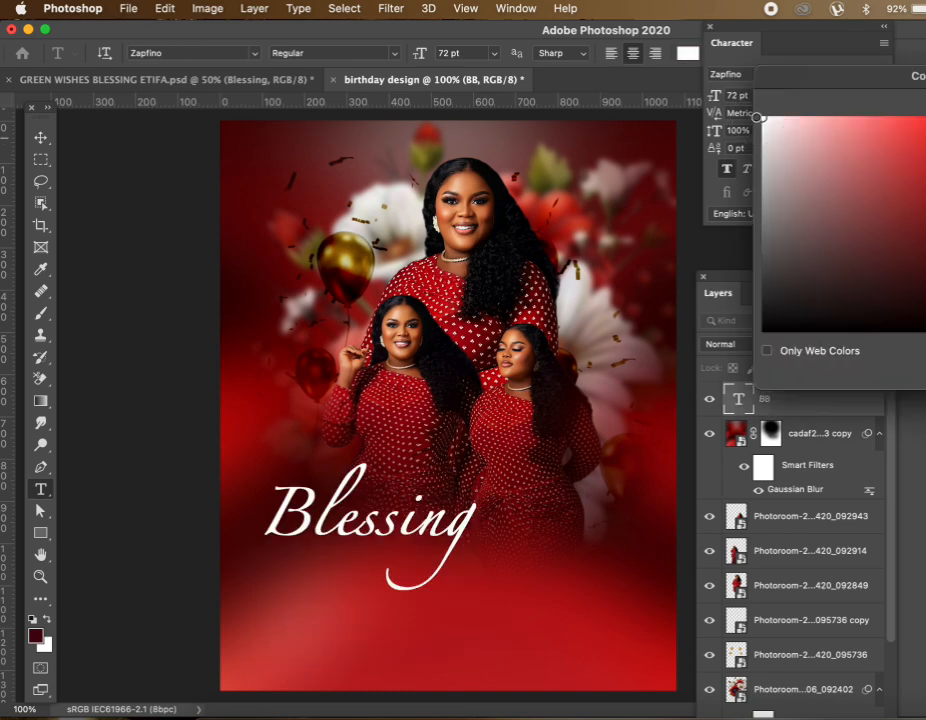
pyautogui.moveTo(825, 79); pyautogui.dragTo(637, 87)
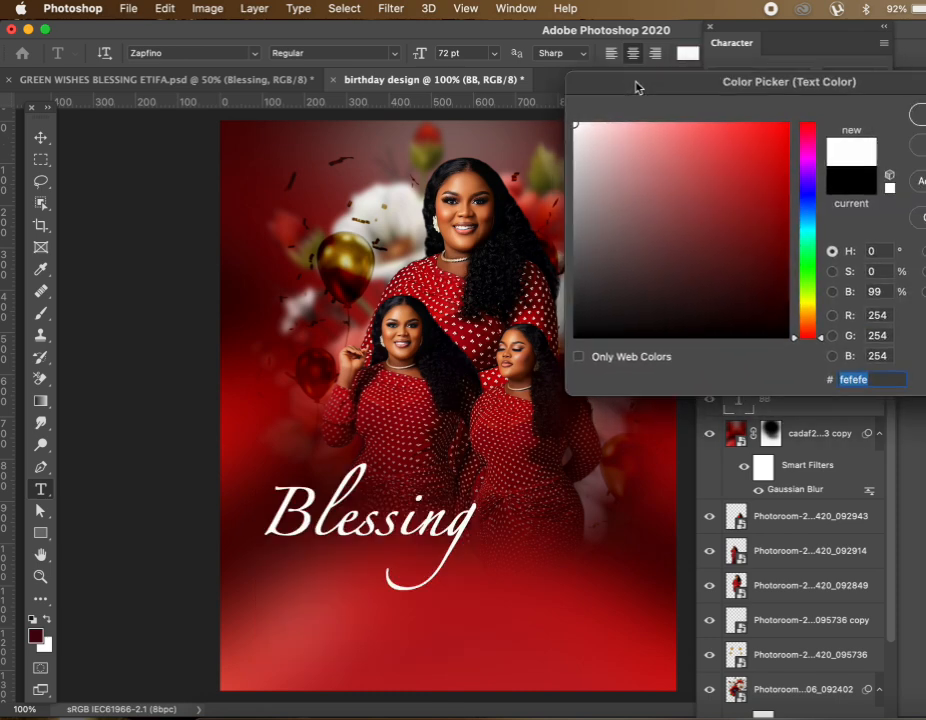
pyautogui.click(921, 117)
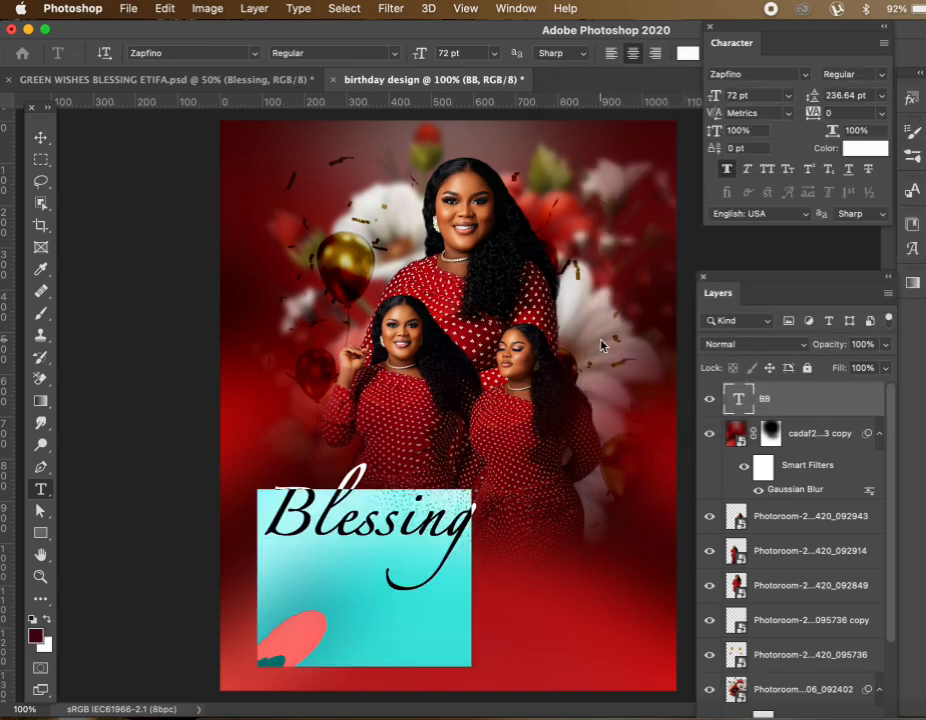
pyautogui.click(40, 141)
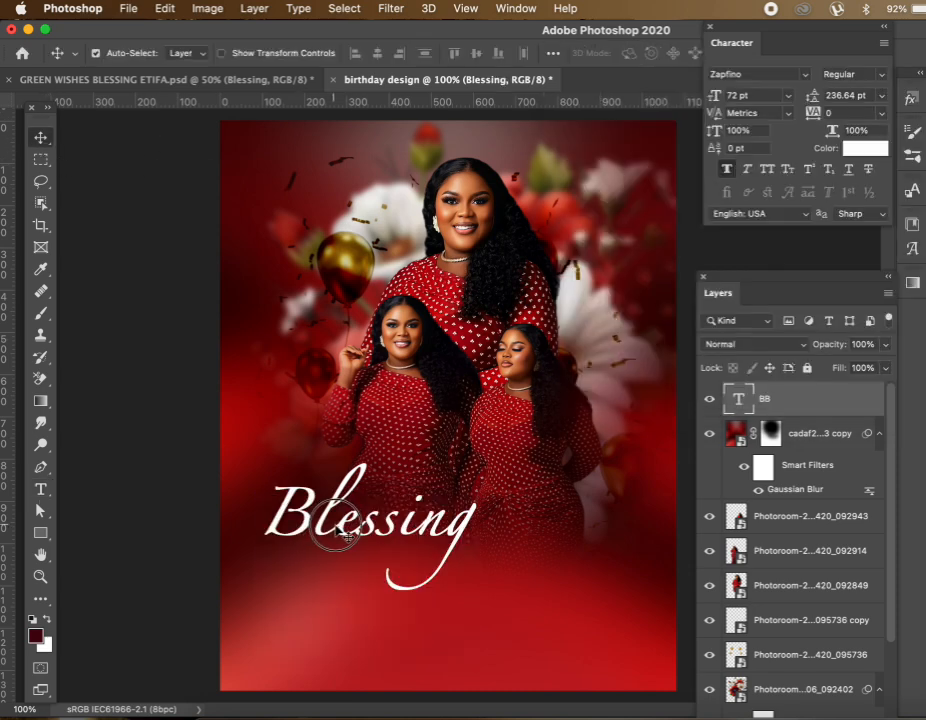
pyautogui.moveTo(337, 535); pyautogui.dragTo(443, 551)
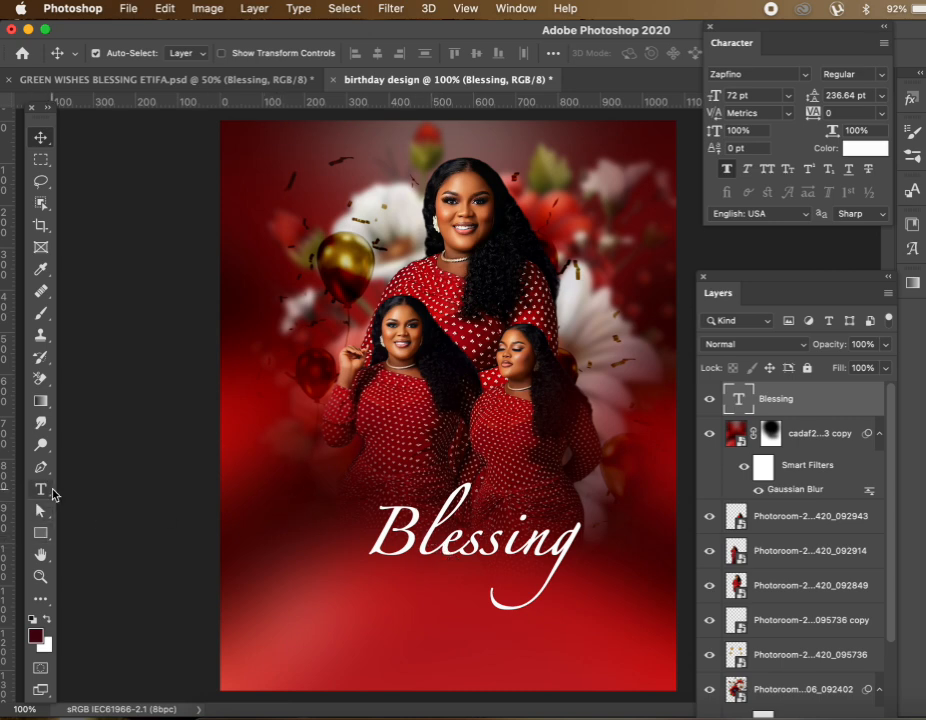
# Add a new text layer with the celebrant's surname above the script first name
pyautogui.click(40, 488)
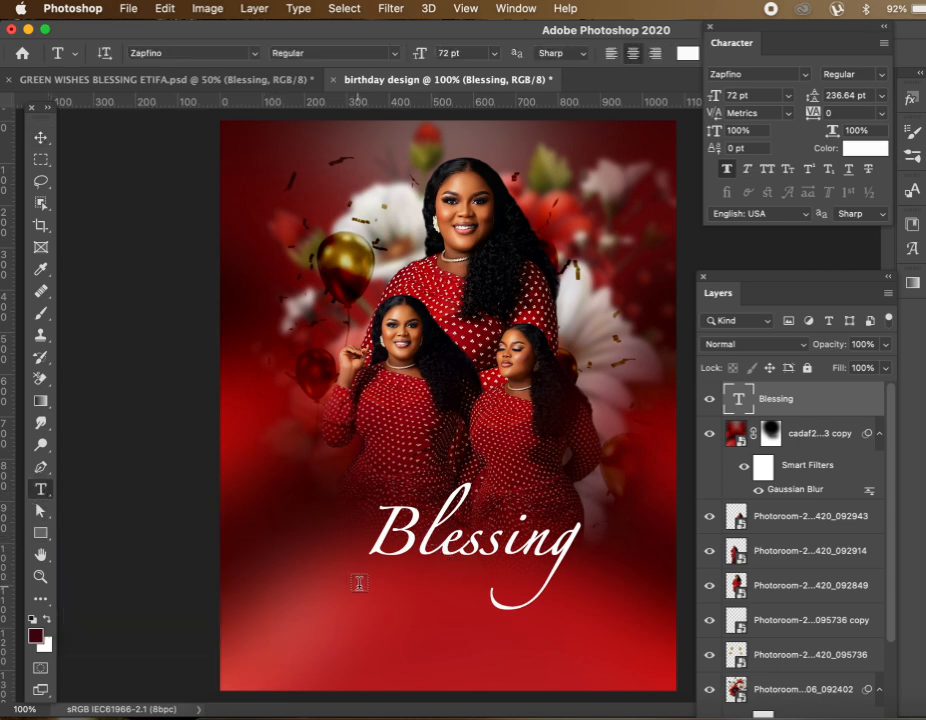
pyautogui.click(378, 593)
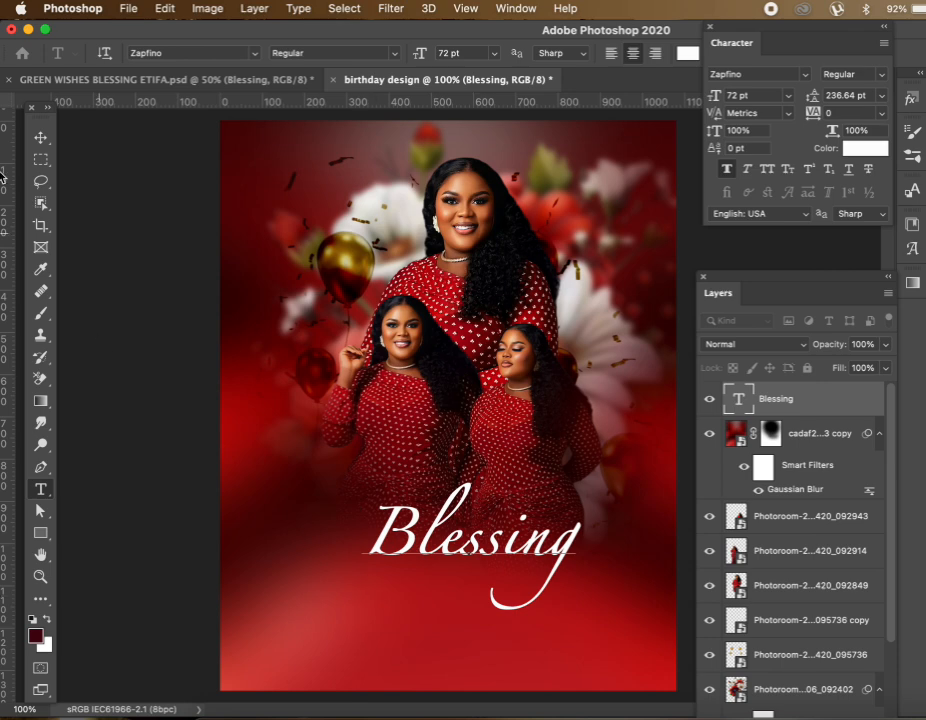
pyautogui.click(40, 138)
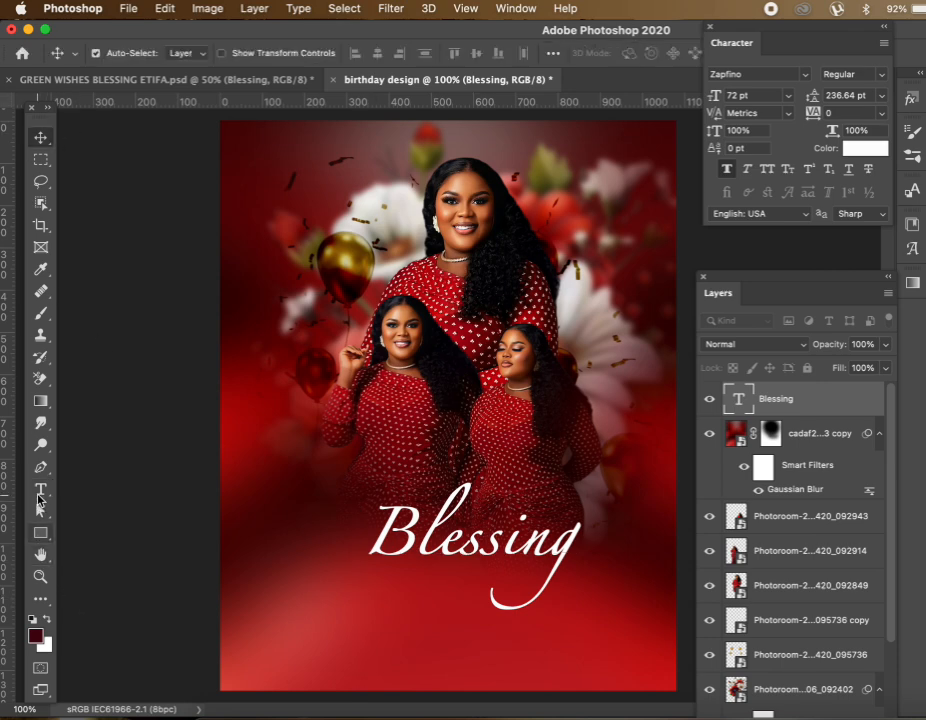
pyautogui.click(40, 488)
pyautogui.click(363, 462)
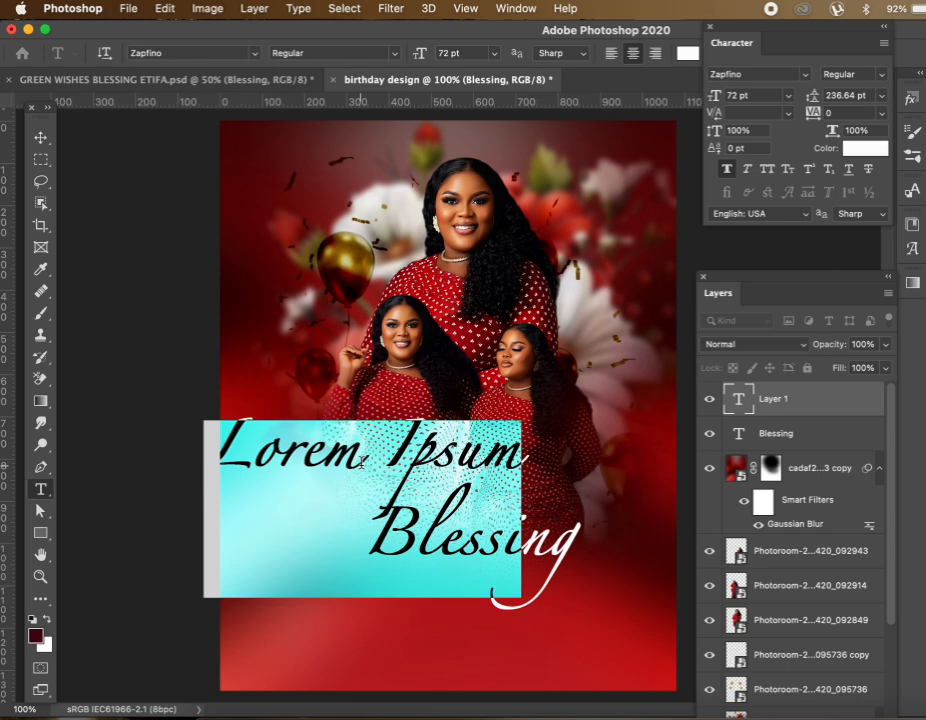
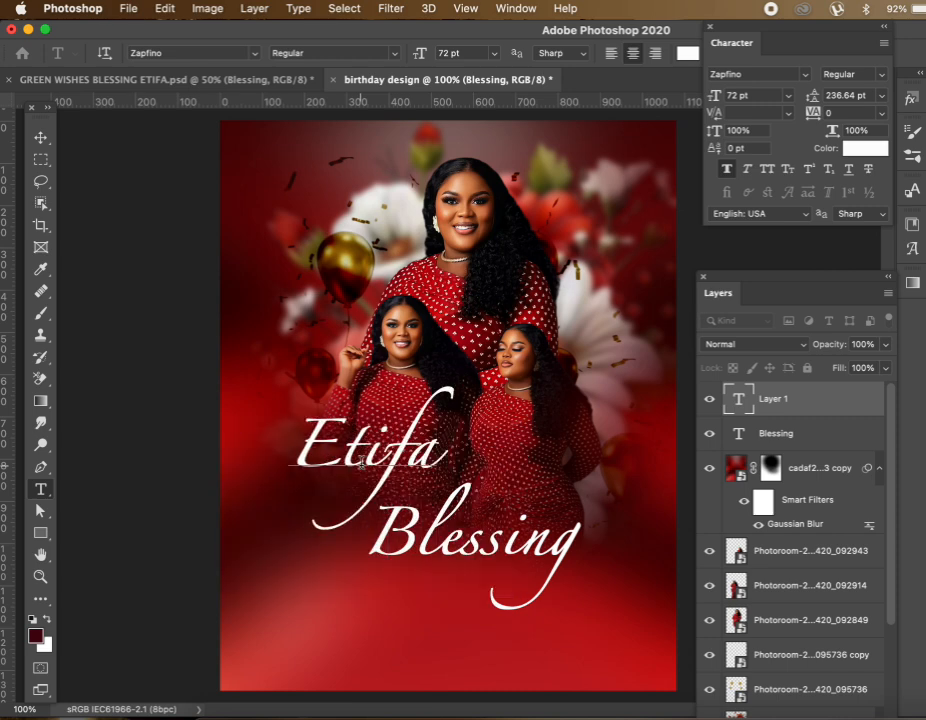
pyautogui.press('super+a')
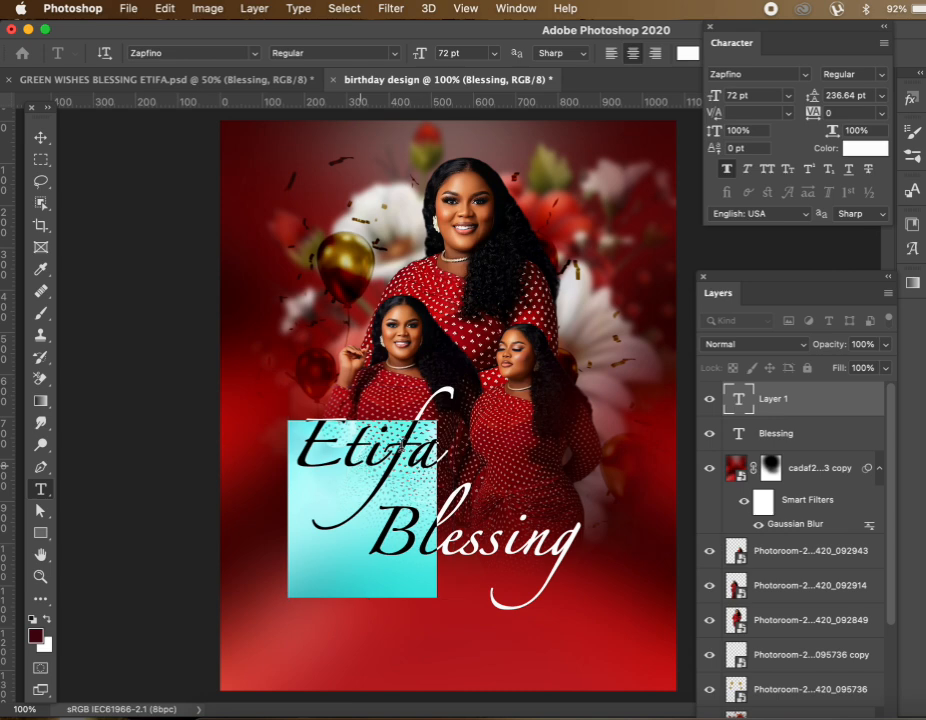
# Set the surname text in the Africa Trial Rainfall font and commit it
pyautogui.click(803, 76)
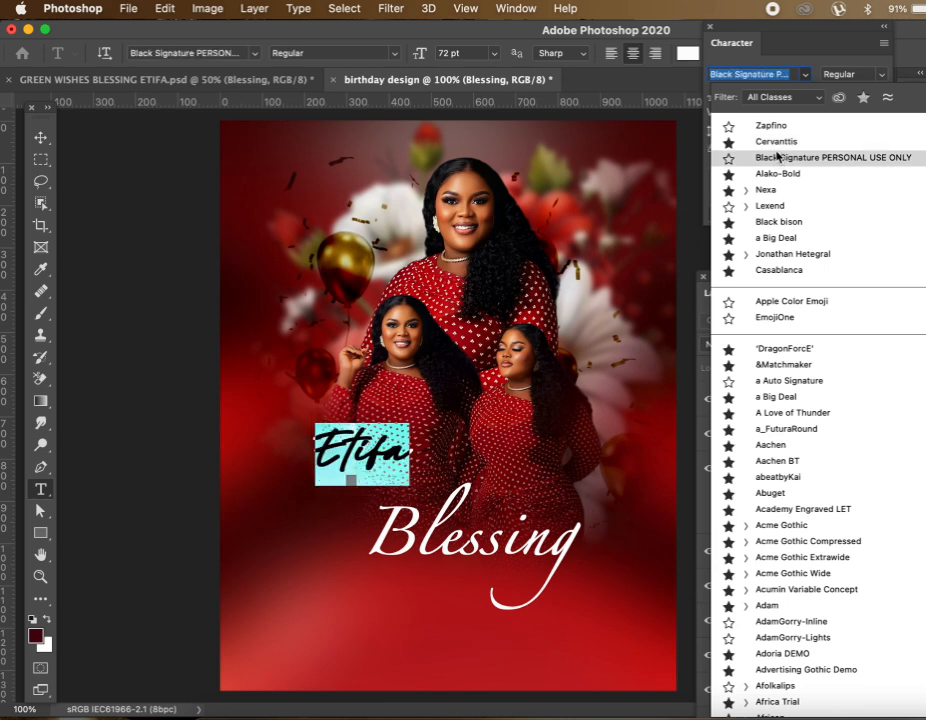
pyautogui.press('Up')
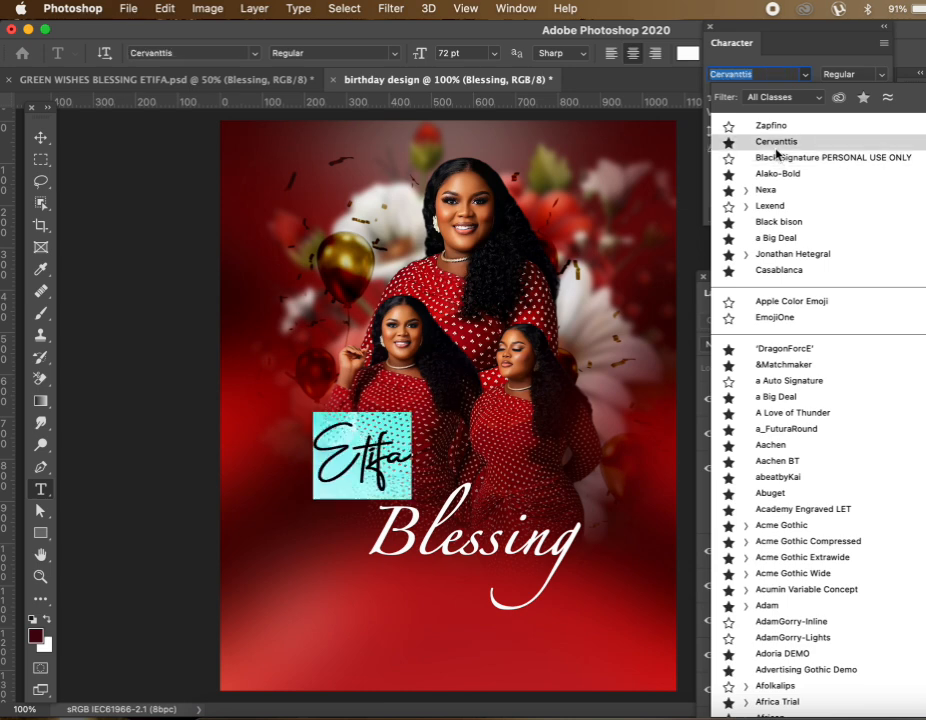
pyautogui.write('afr')
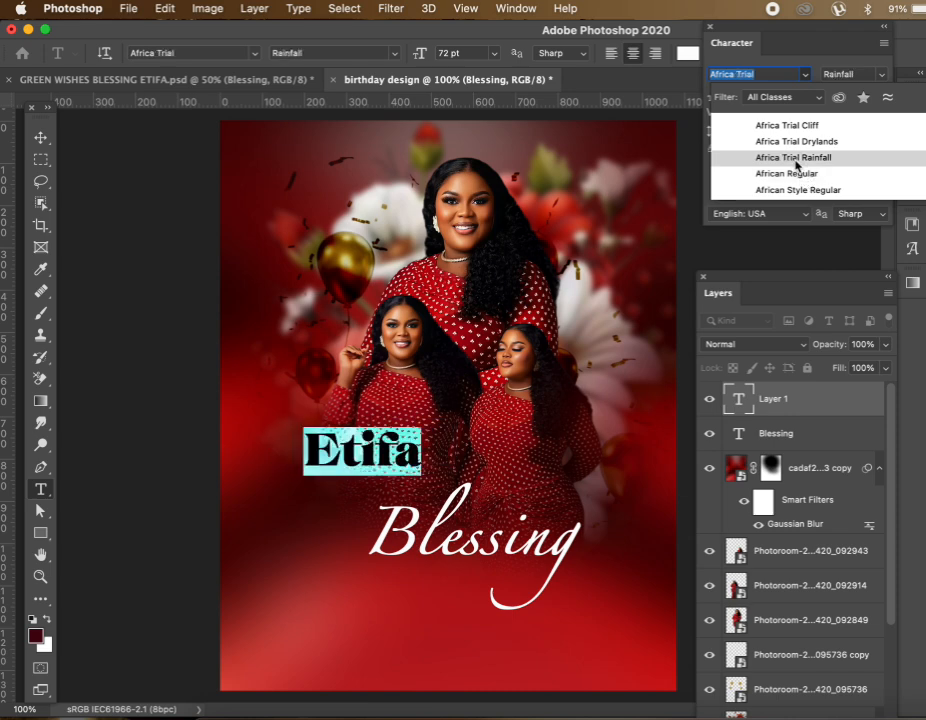
pyautogui.click(796, 160)
pyautogui.click(43, 142)
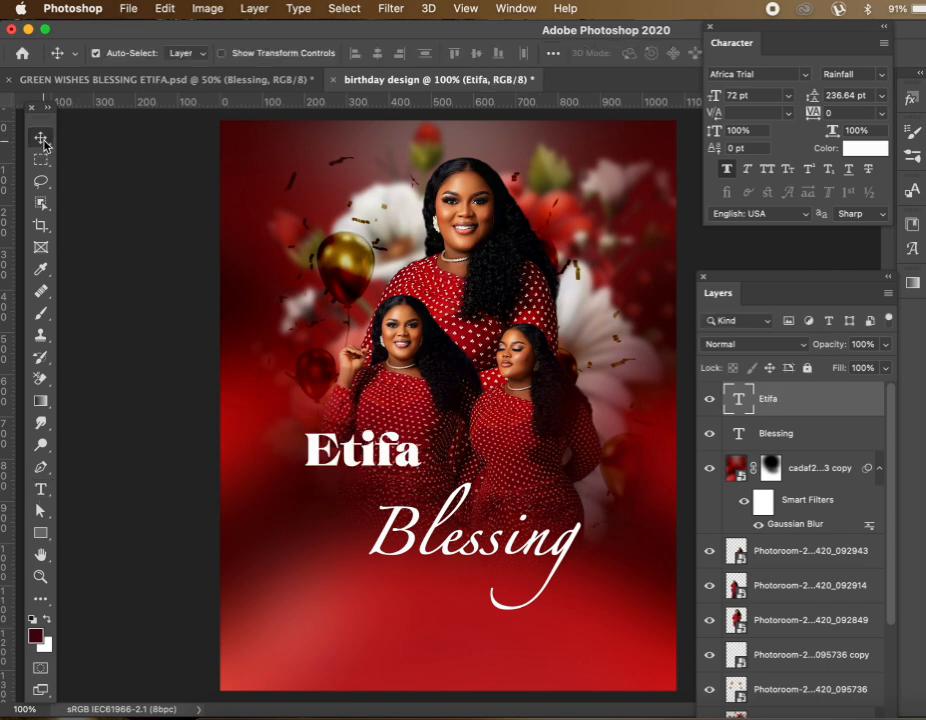
pyautogui.moveTo(421, 468); pyautogui.dragTo(480, 589)
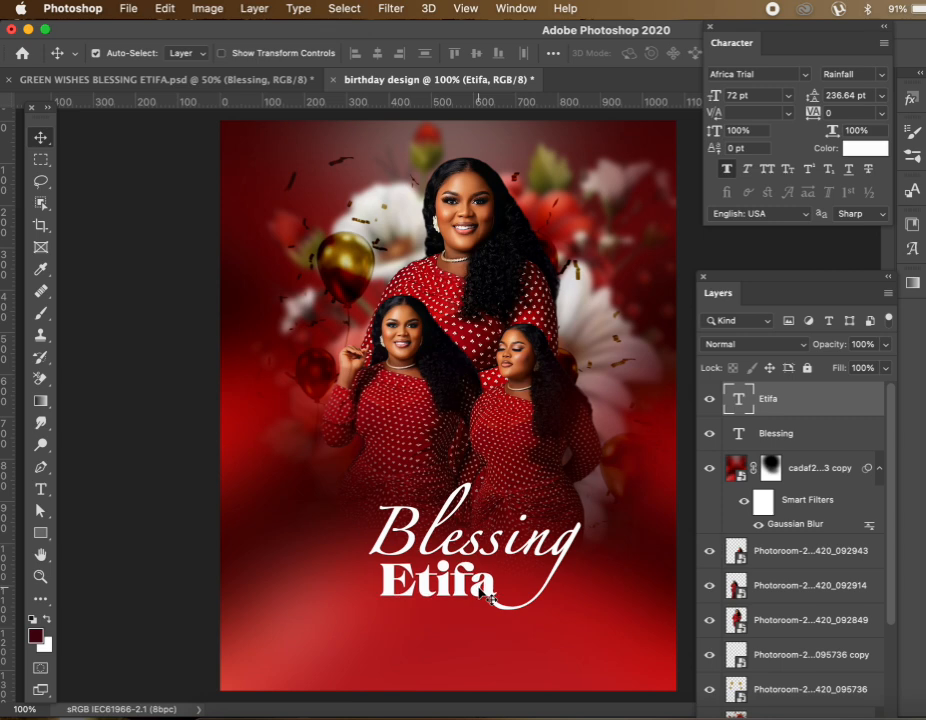
pyautogui.press('Up')
pyautogui.press('Up')
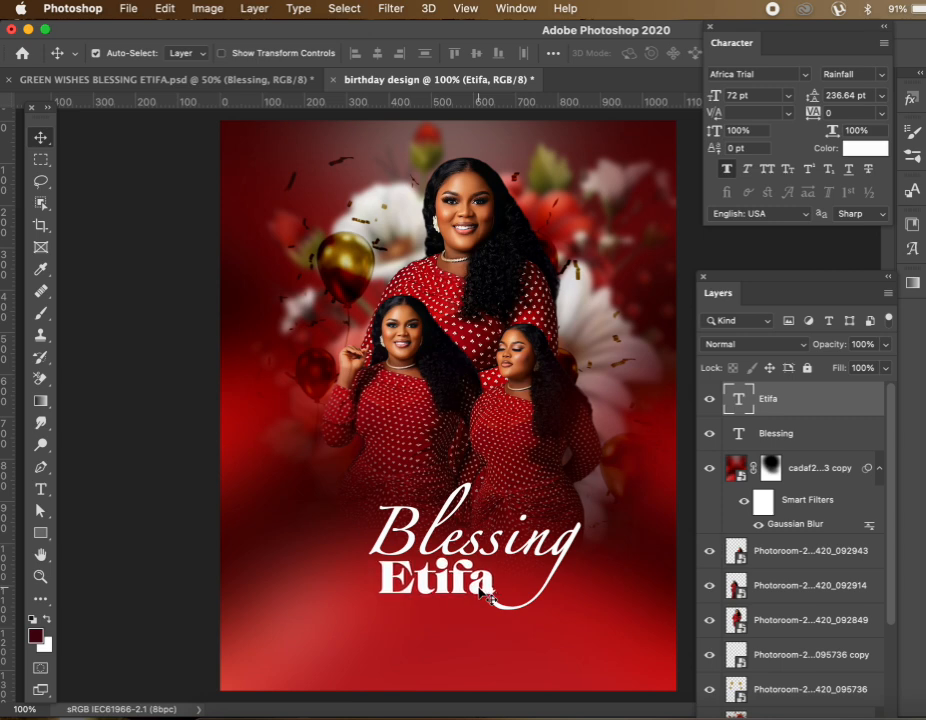
pyautogui.press('Left')
pyautogui.press('Left')
pyautogui.press('Left')
pyautogui.press('Left')
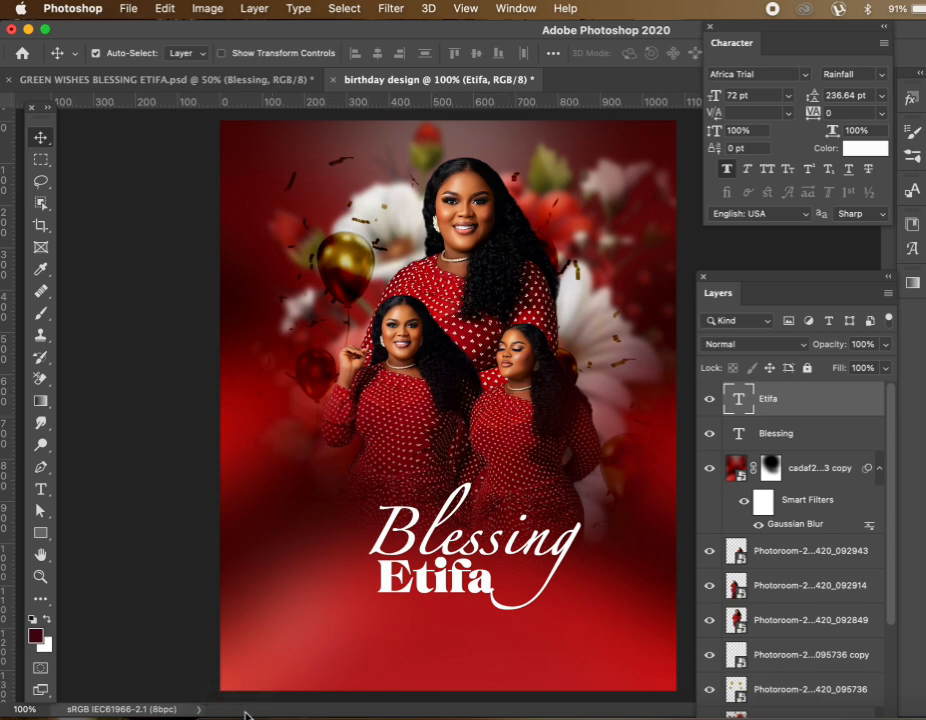
# Drag IMG_20241211_235950_908.png from the birthday folder onto the flyer canvas
pyautogui.click(207, 712)
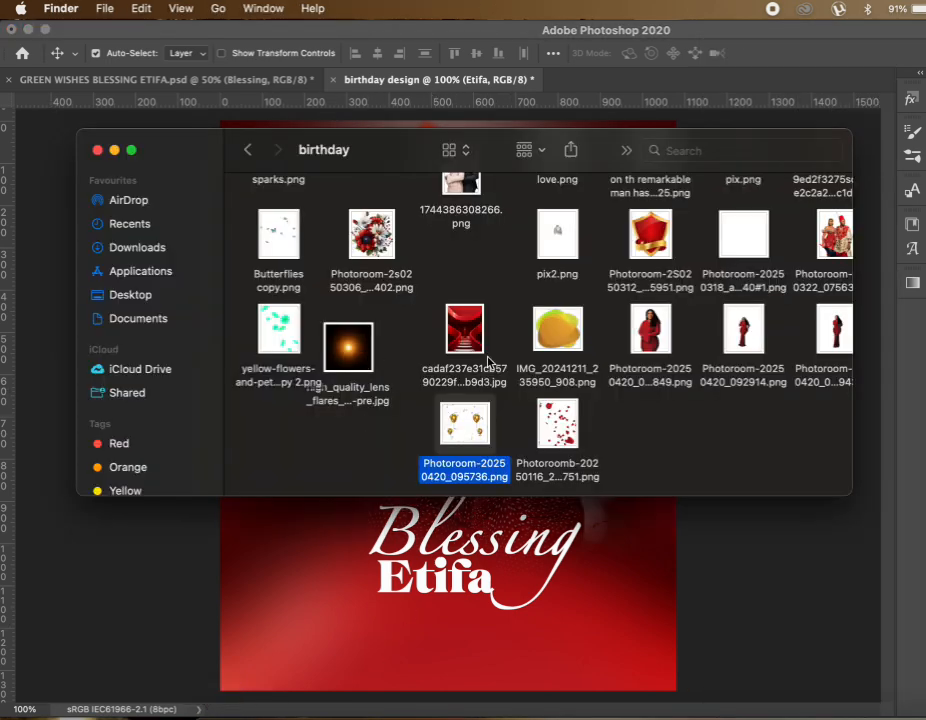
pyautogui.click(560, 333)
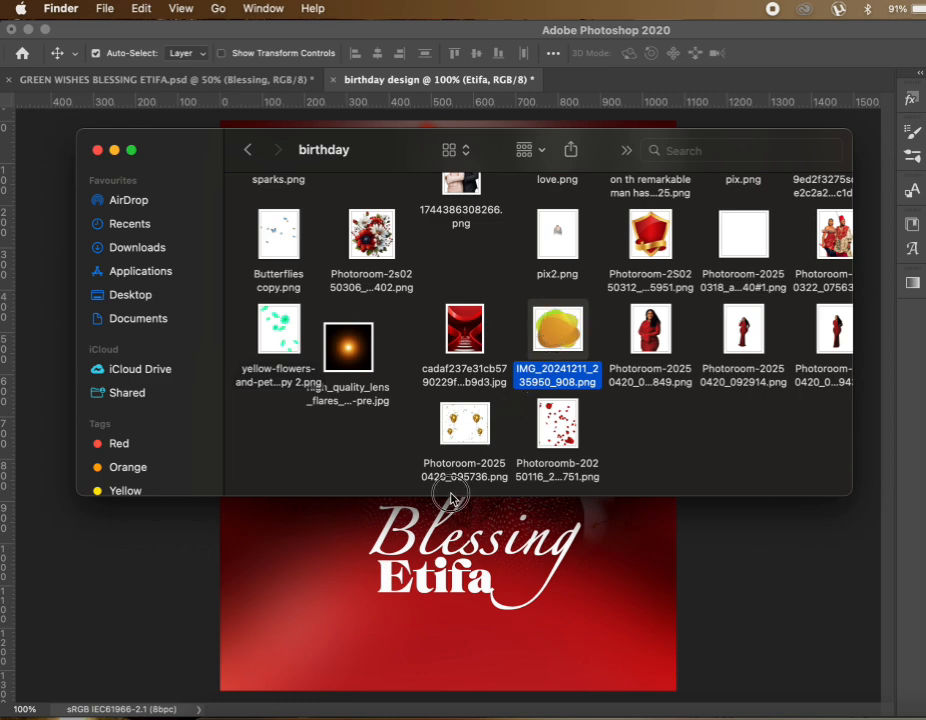
pyautogui.moveTo(557, 330); pyautogui.dragTo(390, 548)
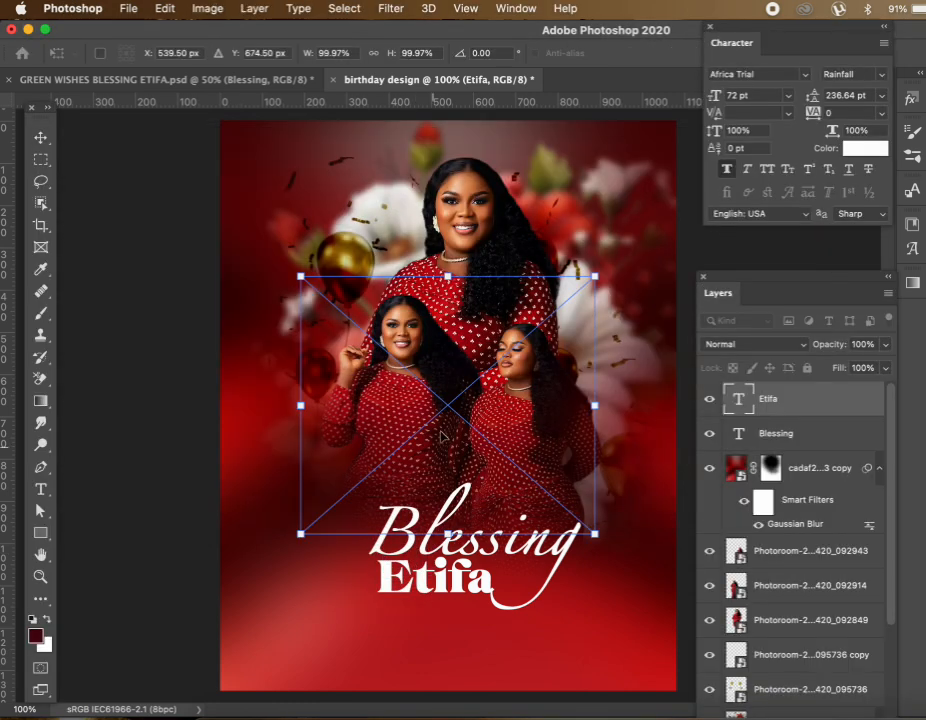
# Shrink the placed yellow blob to roughly half size and move it to the top-left corner
pyautogui.moveTo(596, 541); pyautogui.dragTo(420, 380)
pyautogui.press('Return')
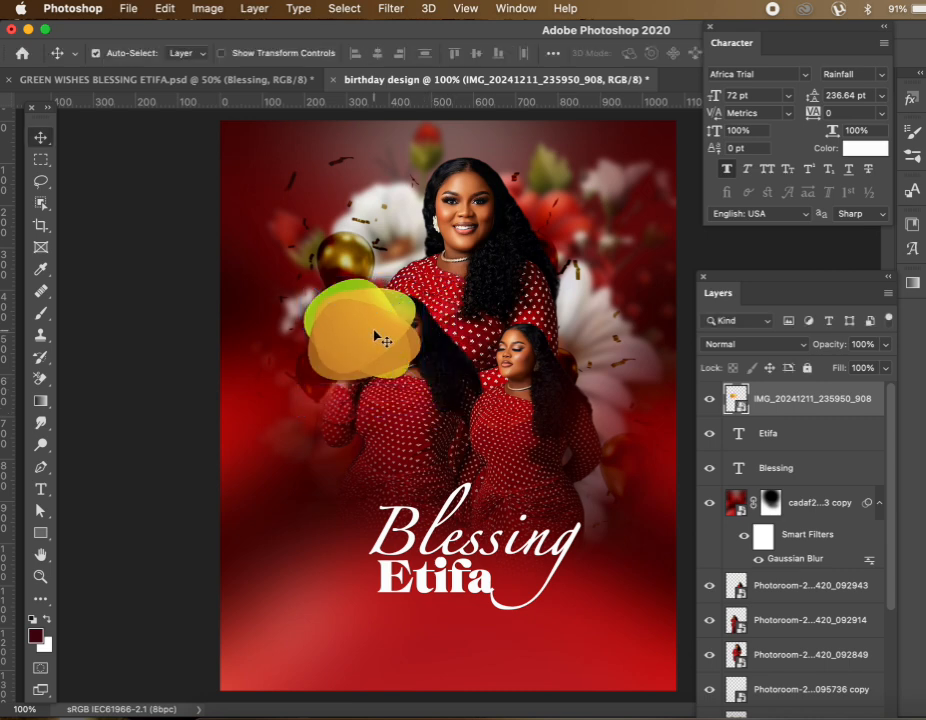
pyautogui.moveTo(380, 338); pyautogui.dragTo(314, 205)
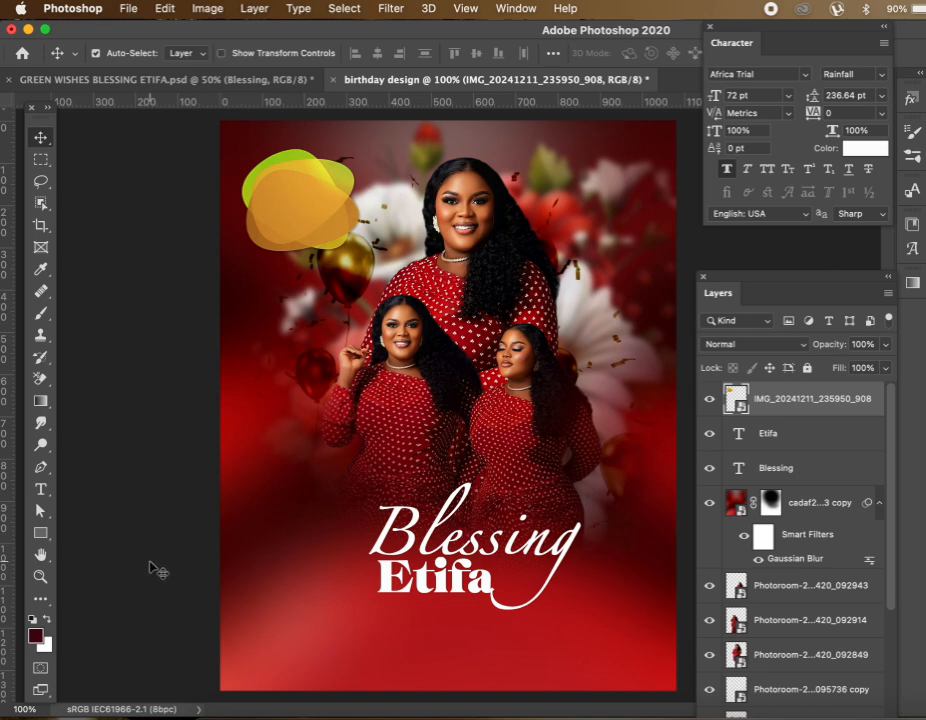
# Add a new text layer reading 'HAPPY BIRTHDAY' on the flyer
pyautogui.click(40, 489)
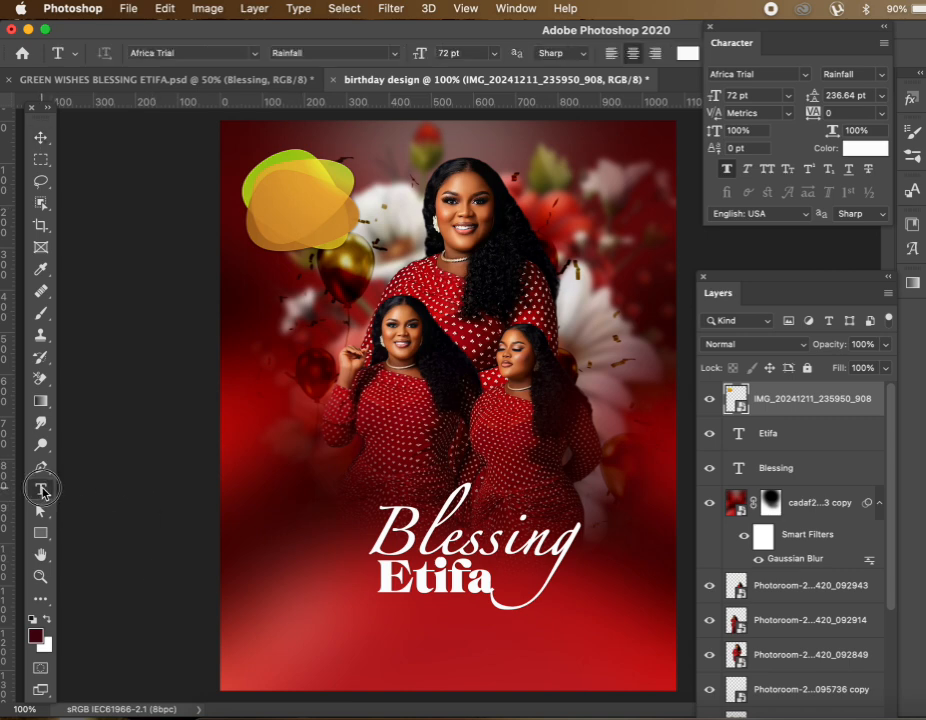
pyautogui.click(343, 410)
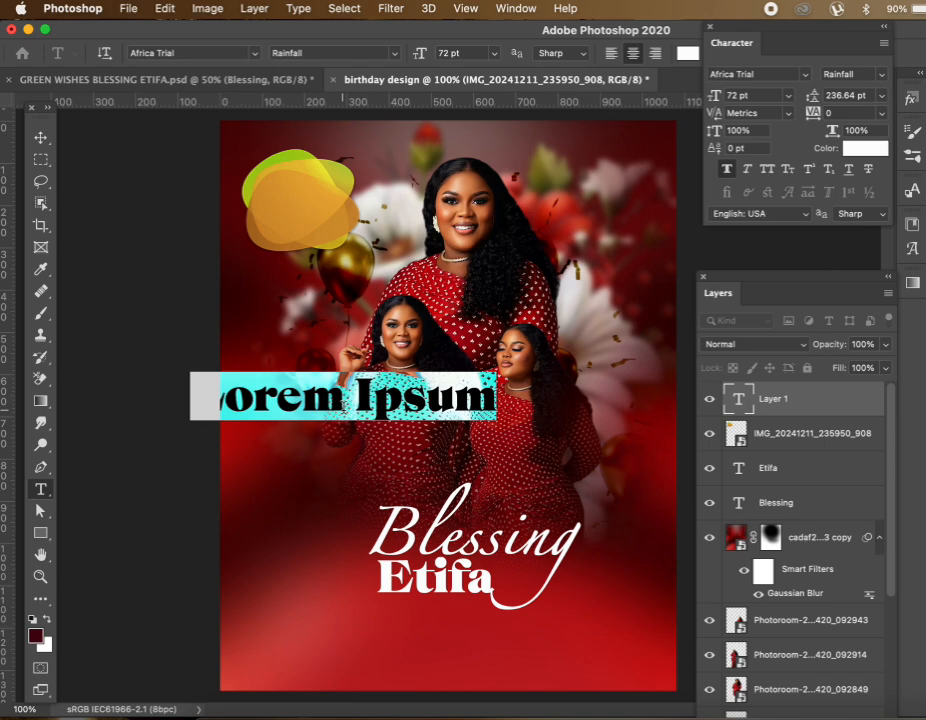
pyautogui.write('HAP')
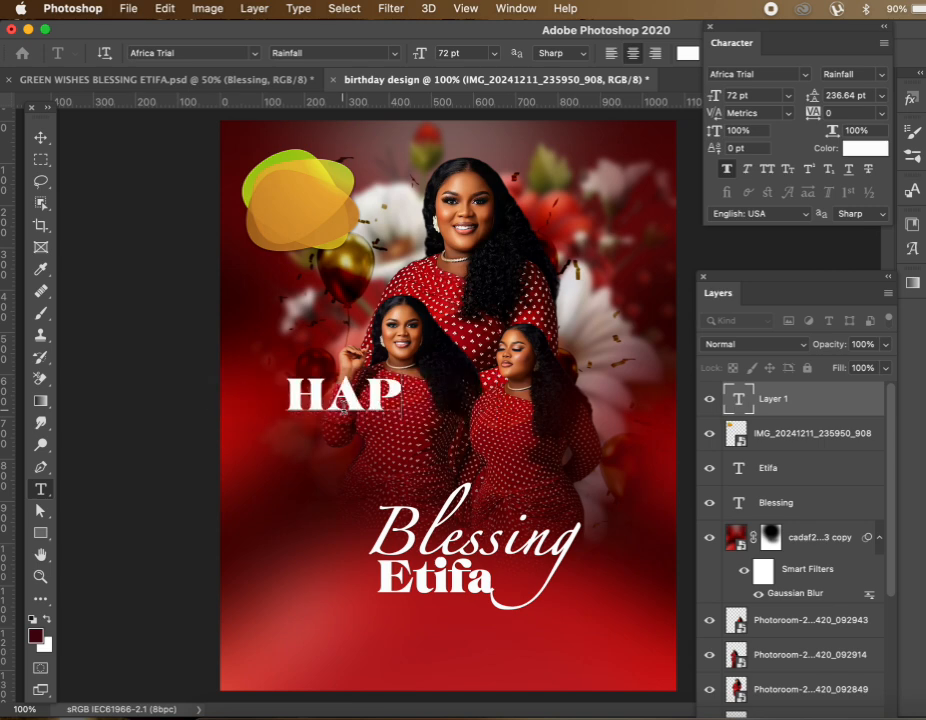
pyautogui.write('PY BI')
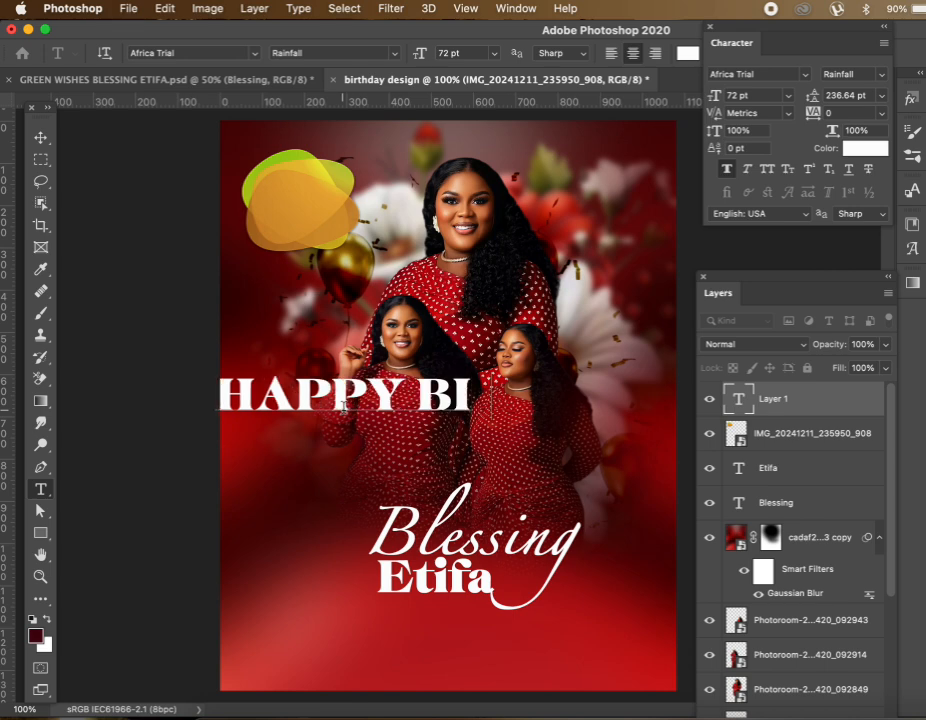
pyautogui.write('RTHDAY')
# Set the HAPPY BIRTHDAY text to Orslab Bold at 16 pt and commit it
pyautogui.hotkey('ctrl', 'a')
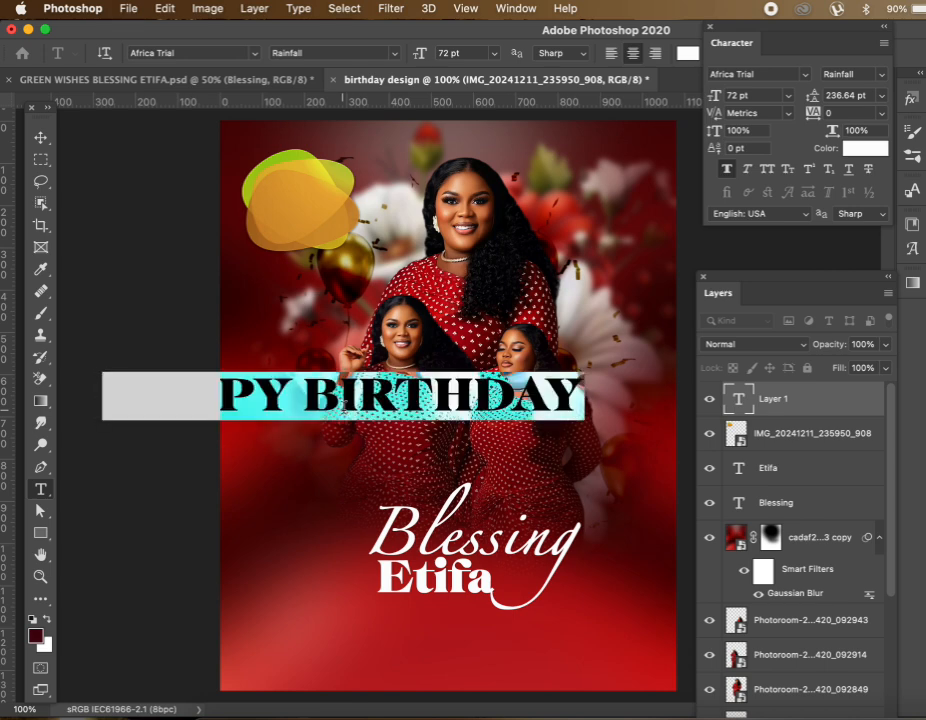
pyautogui.click(805, 75)
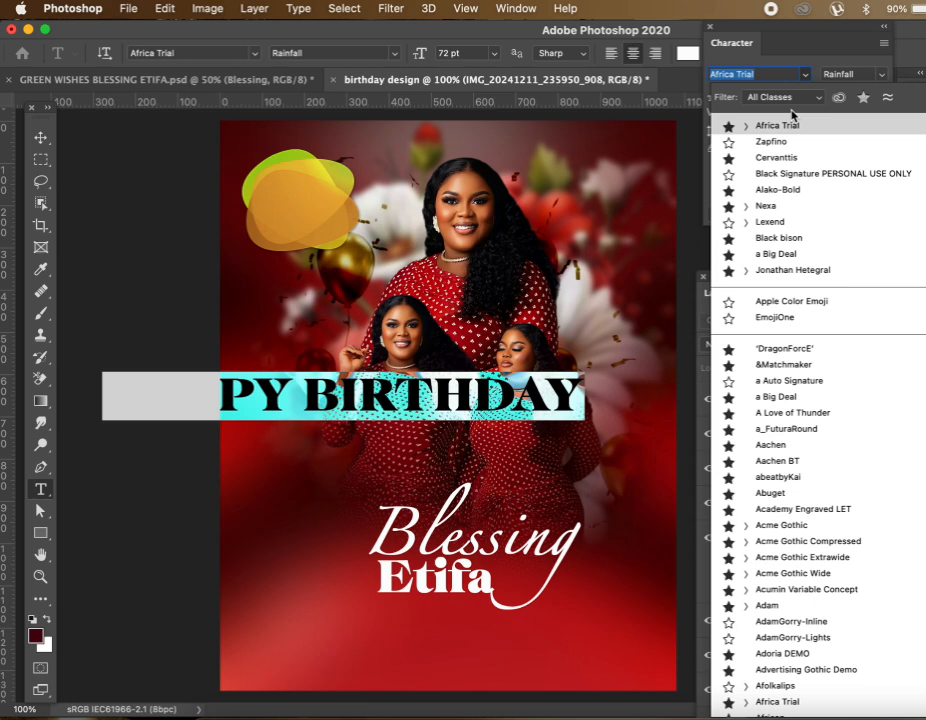
pyautogui.write('ORSL')
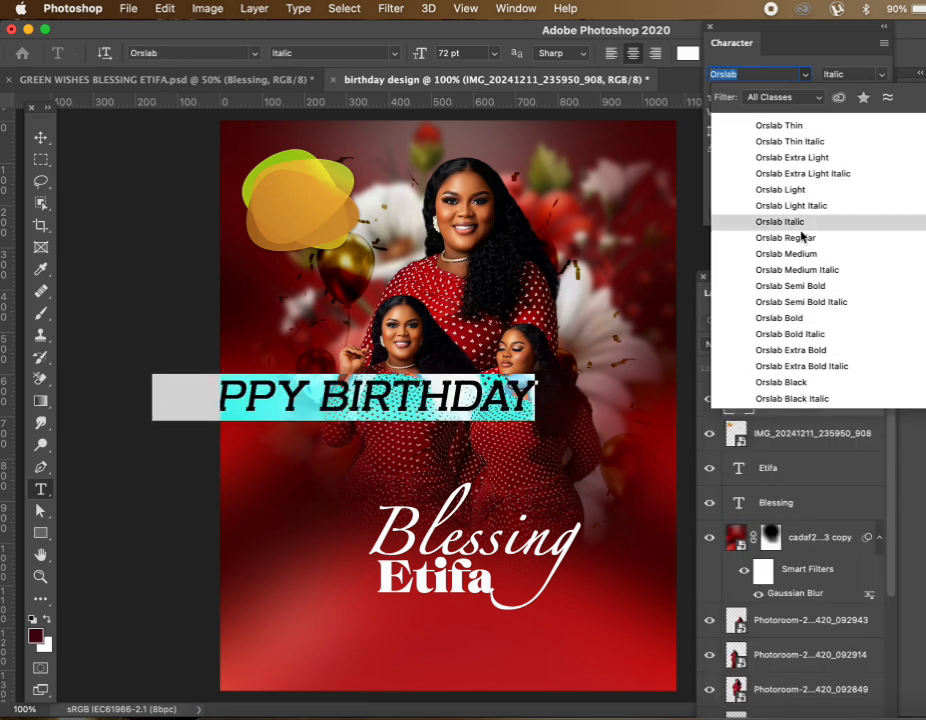
pyautogui.click(780, 318)
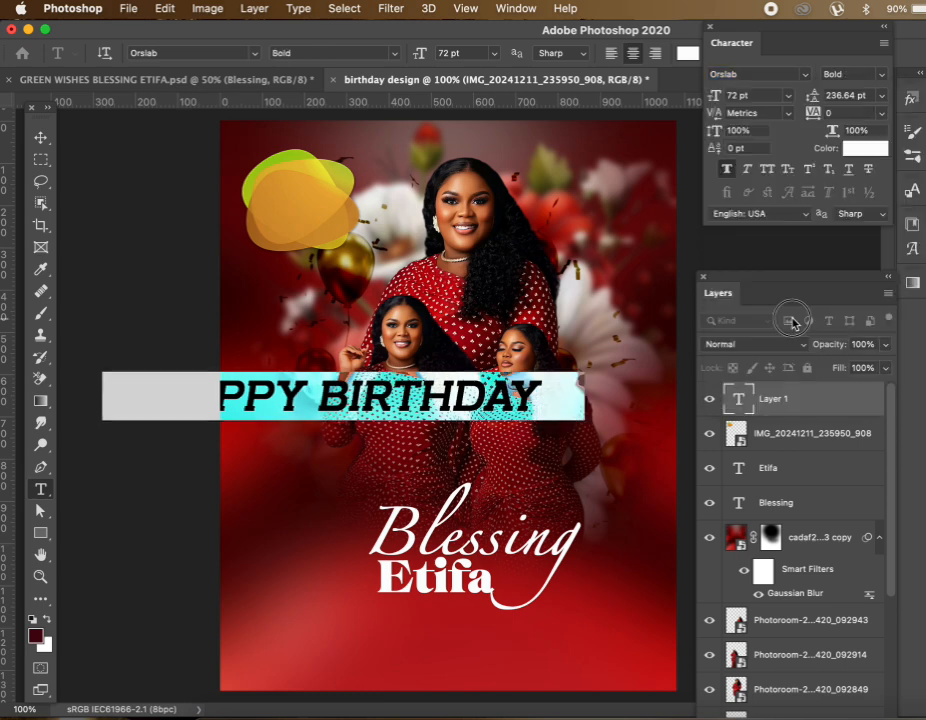
pyautogui.click(787, 96)
pyautogui.click(753, 281)
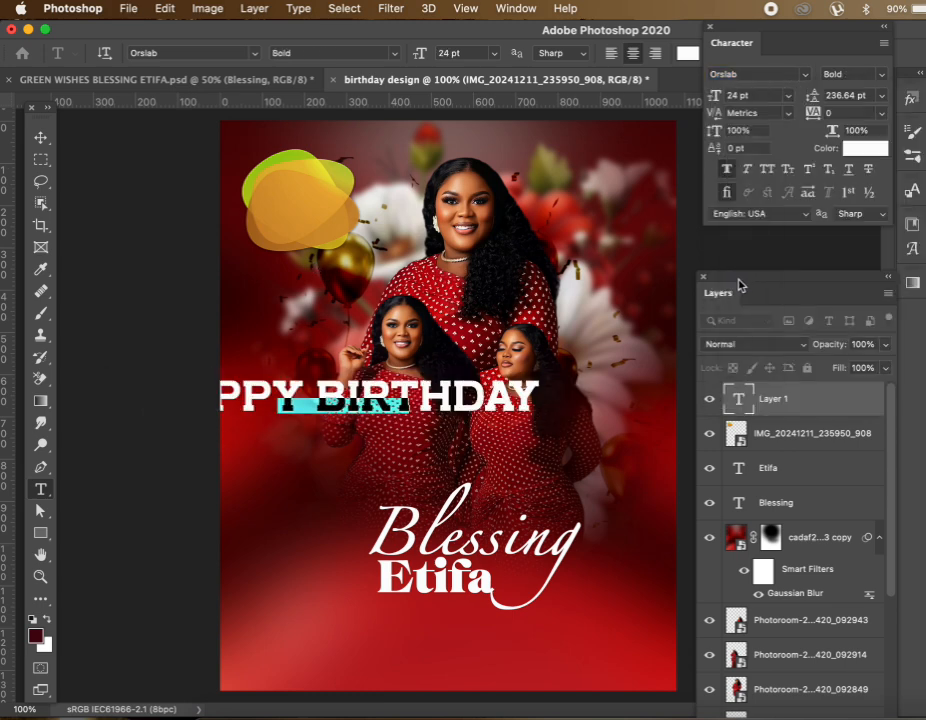
pyautogui.click(787, 96)
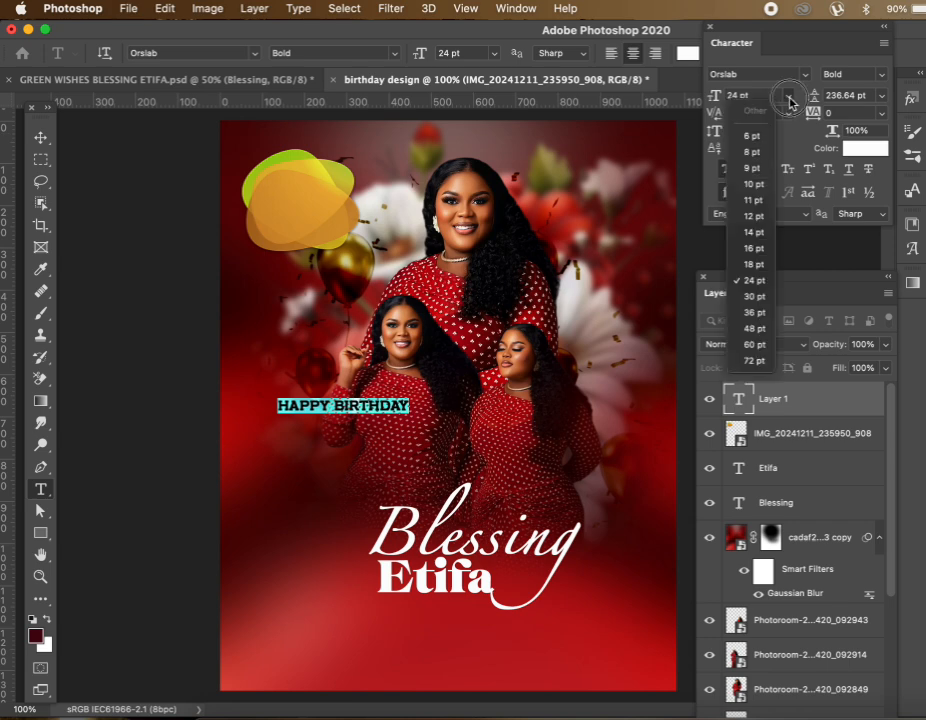
pyautogui.click(754, 249)
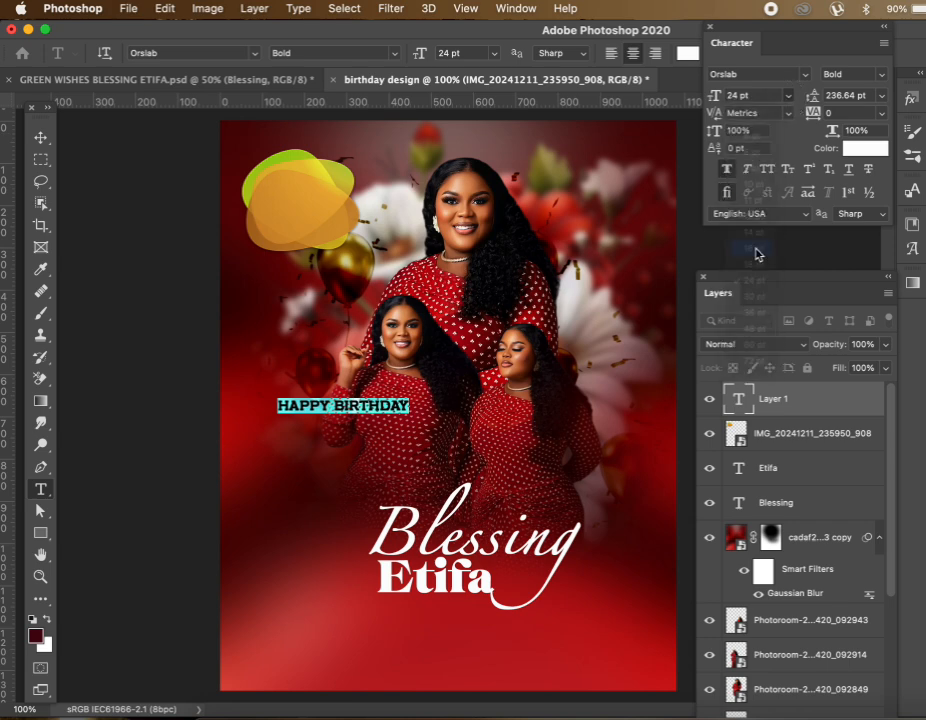
pyautogui.click(41, 137)
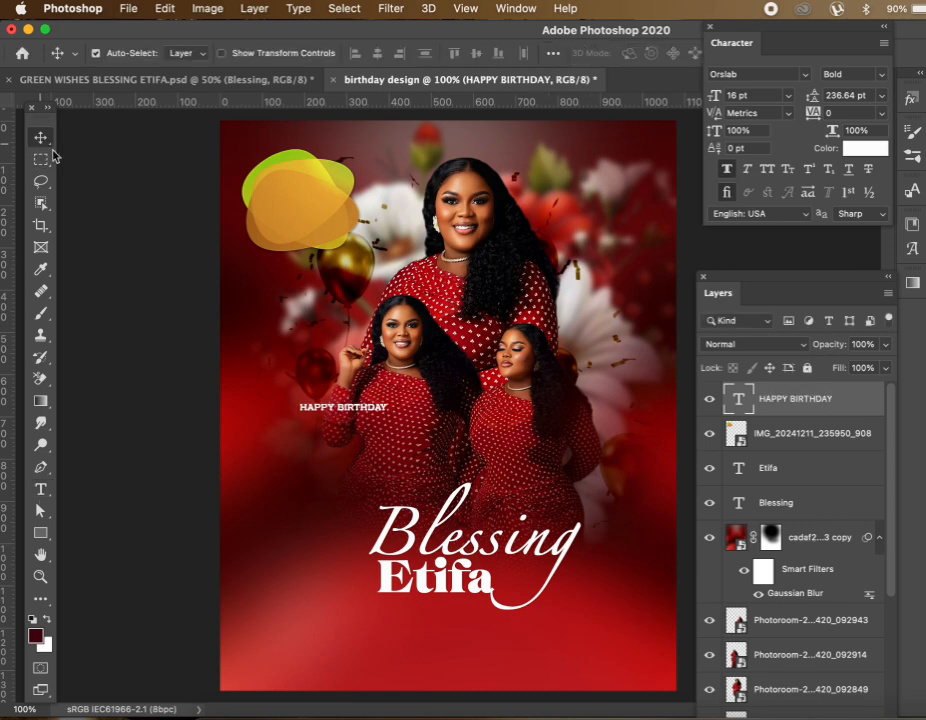
# Move the HAPPY BIRTHDAY text onto the yellow blob in the top-left
pyautogui.moveTo(370, 416); pyautogui.dragTo(323, 208)
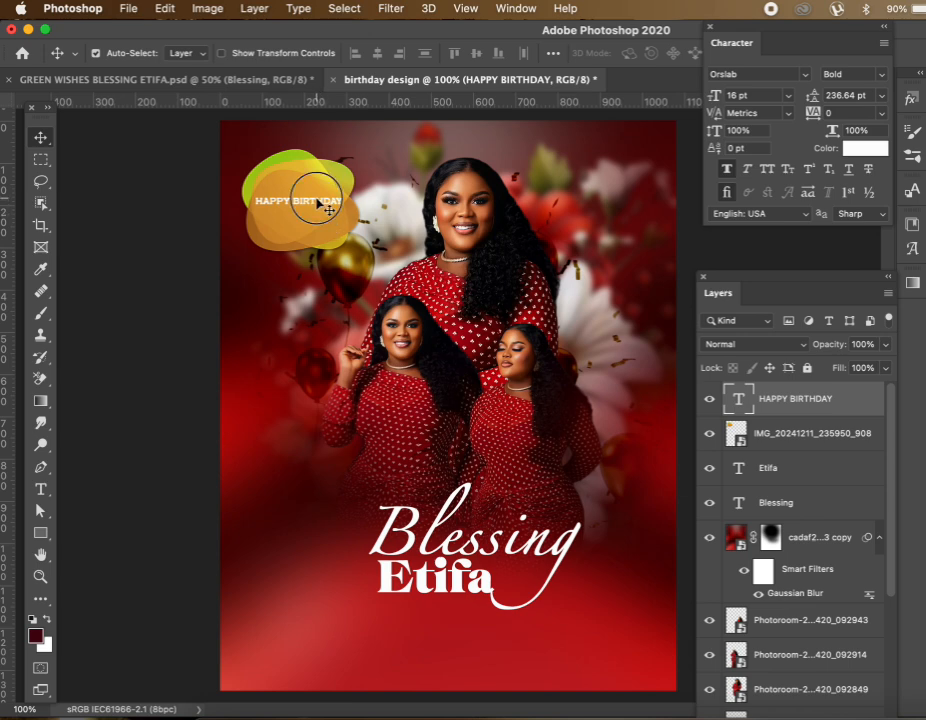
pyautogui.doubleClick(320, 205)
pyautogui.click(41, 137)
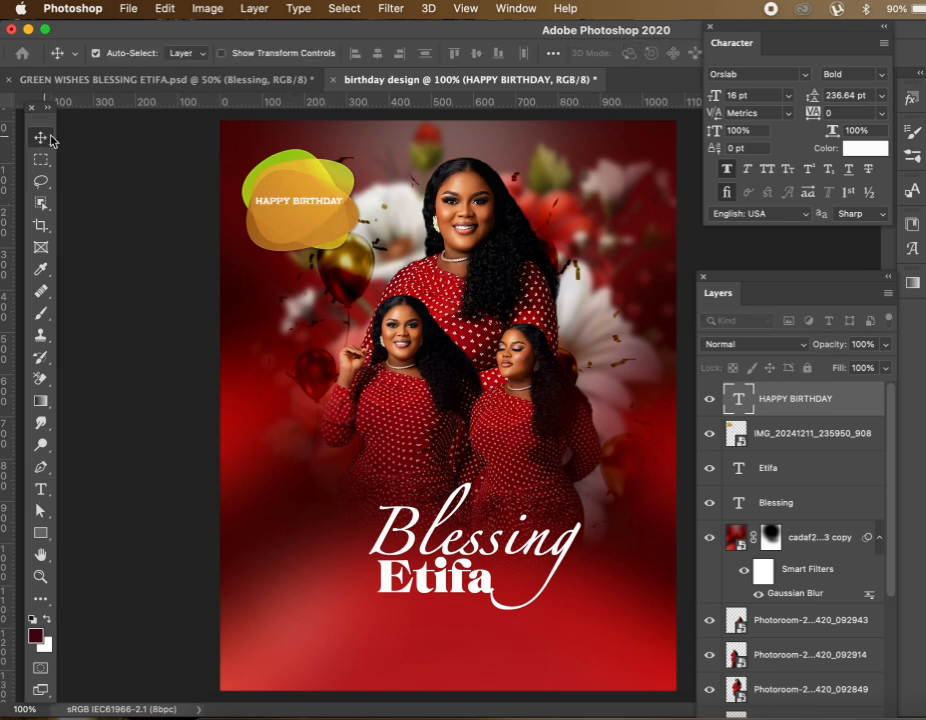
pyautogui.click(307, 205)
# Break the text into two lines, HAPPY above BIRTHDAY
pyautogui.doubleClick(305, 204)
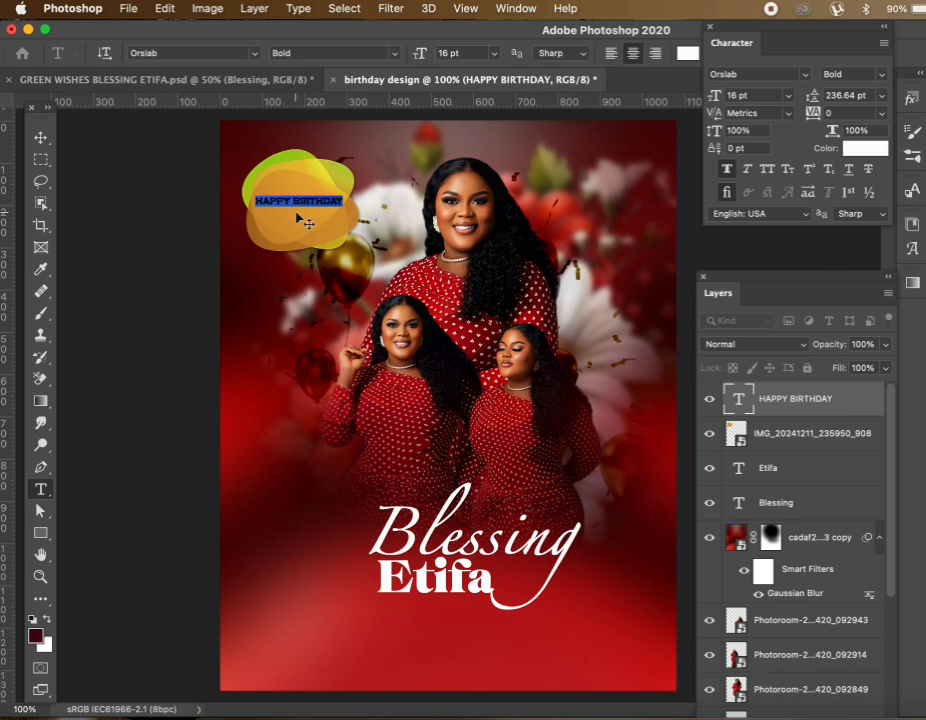
pyautogui.click(296, 203)
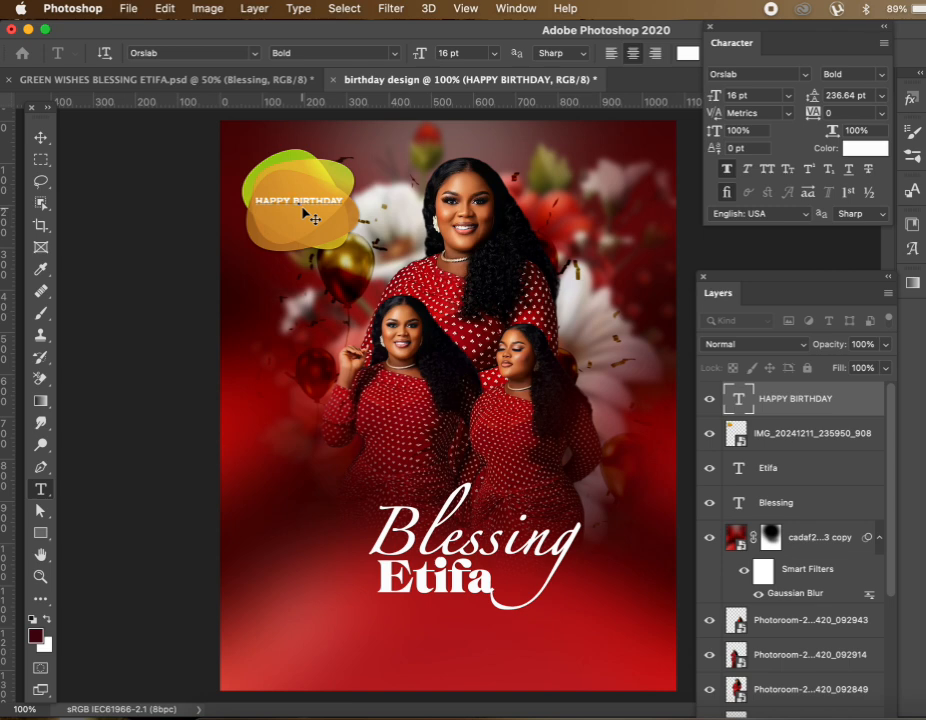
pyautogui.press('Return')
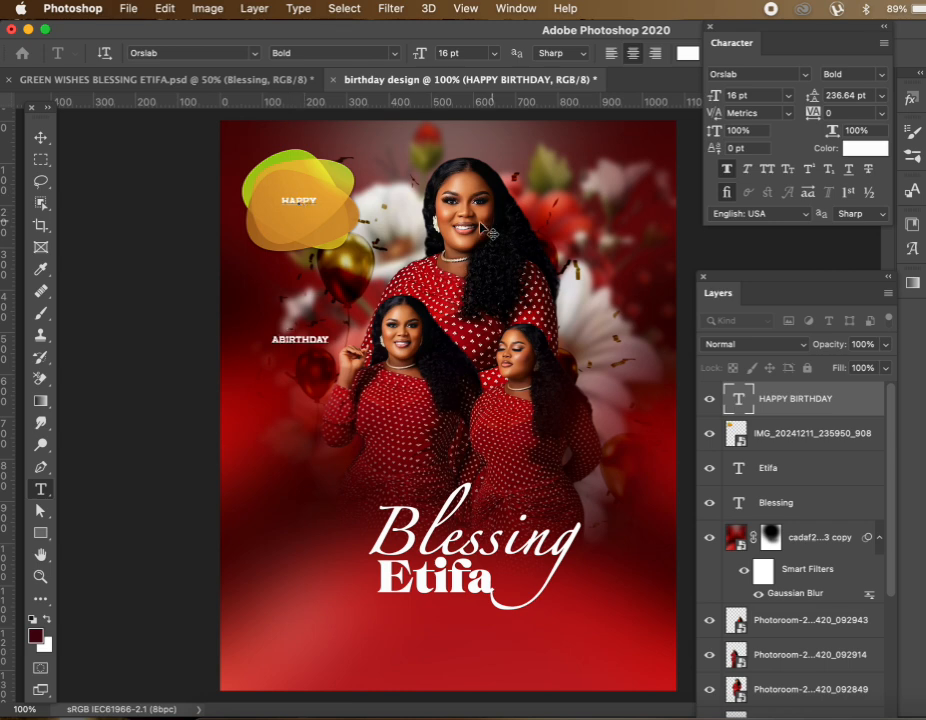
pyautogui.write('A')
pyautogui.press('BackSpace')
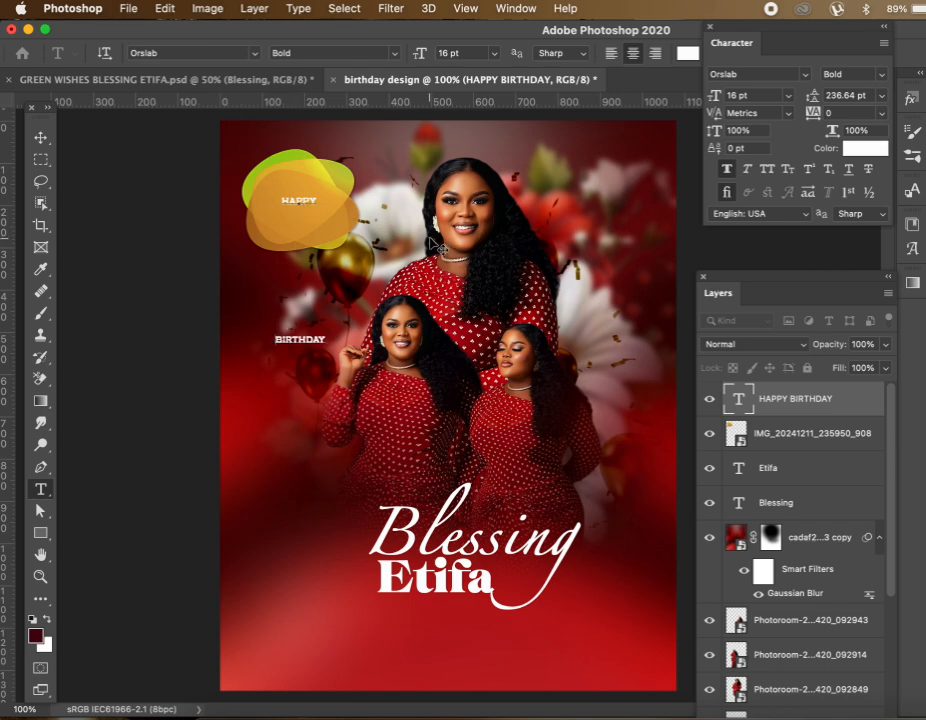
# Set the leading of both lines to 16 pt and commit the text
pyautogui.press('super+a')
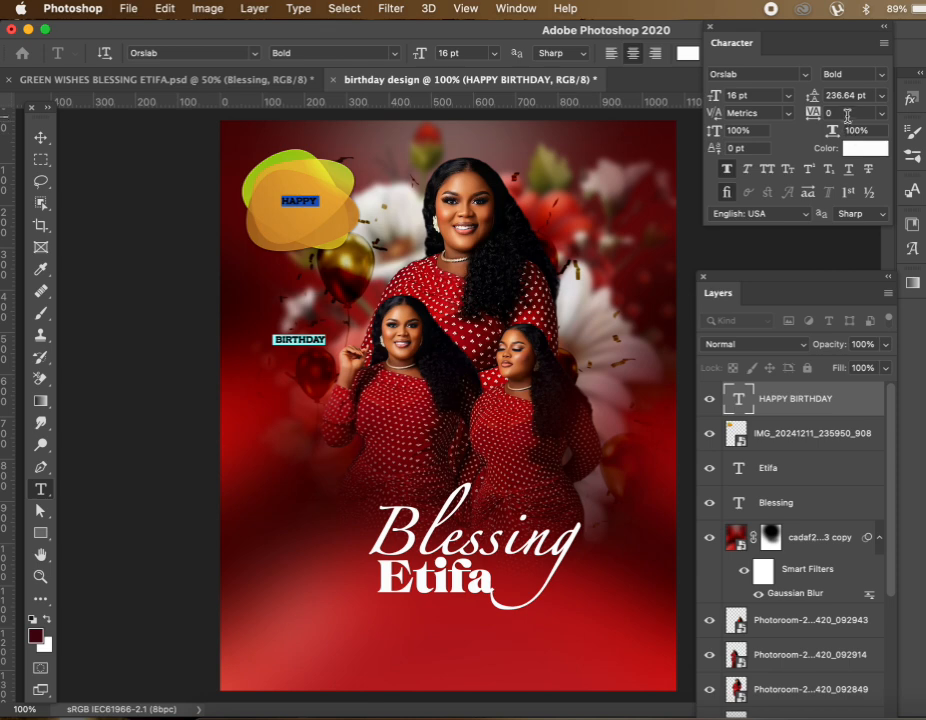
pyautogui.doubleClick(852, 100)
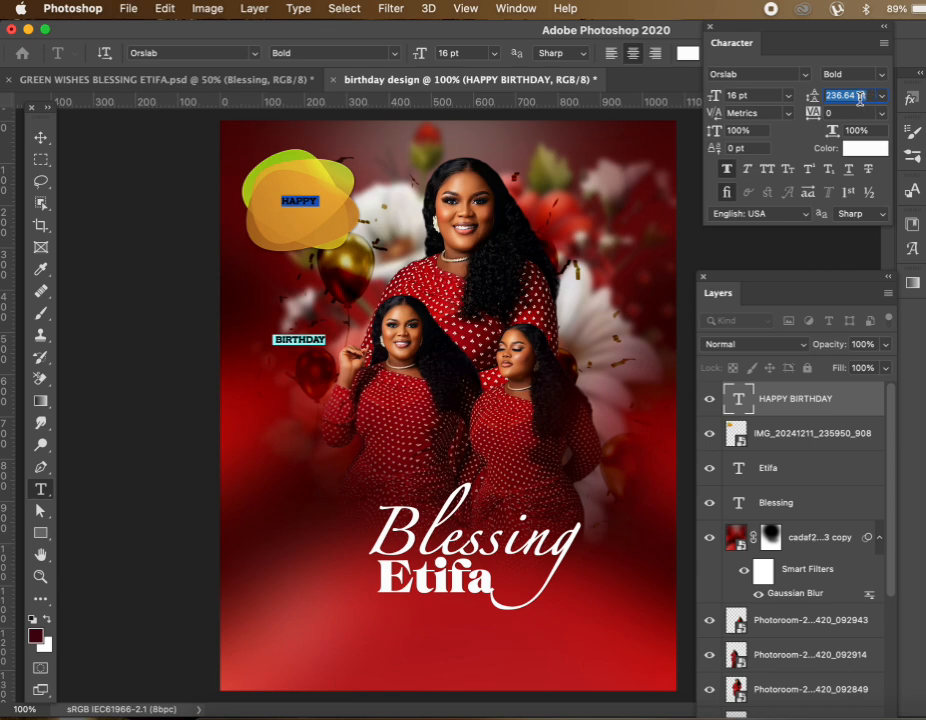
pyautogui.write('16')
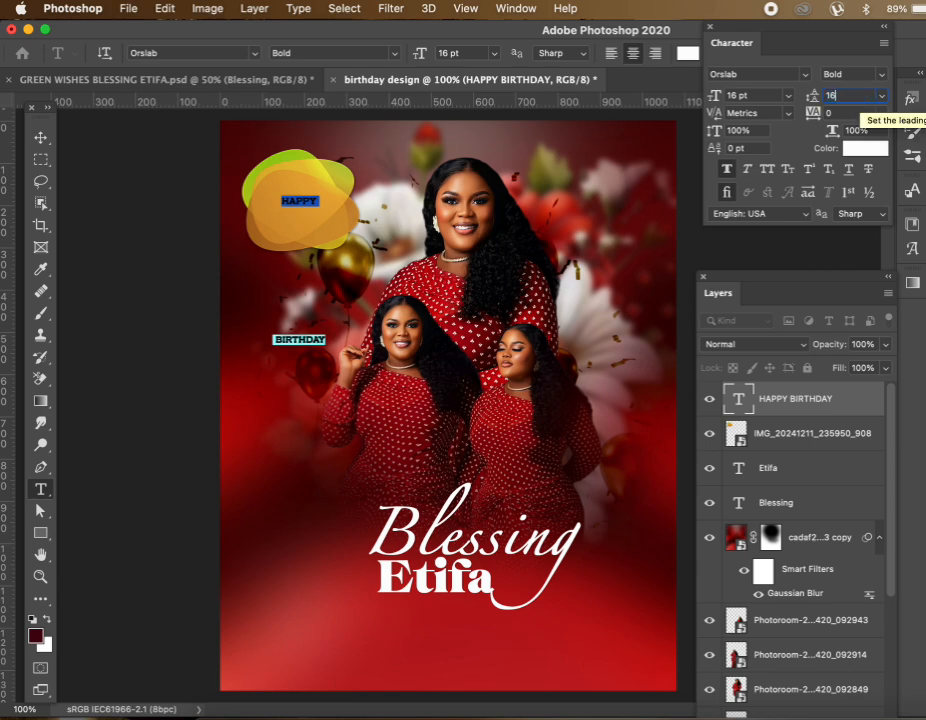
pyautogui.press('Return')
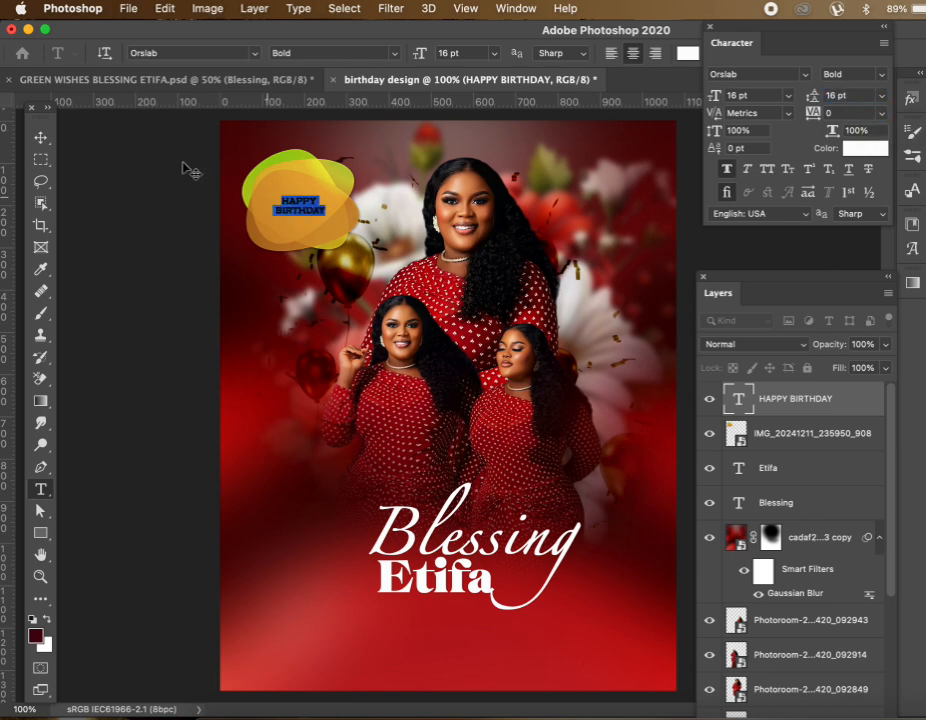
pyautogui.click(41, 137)
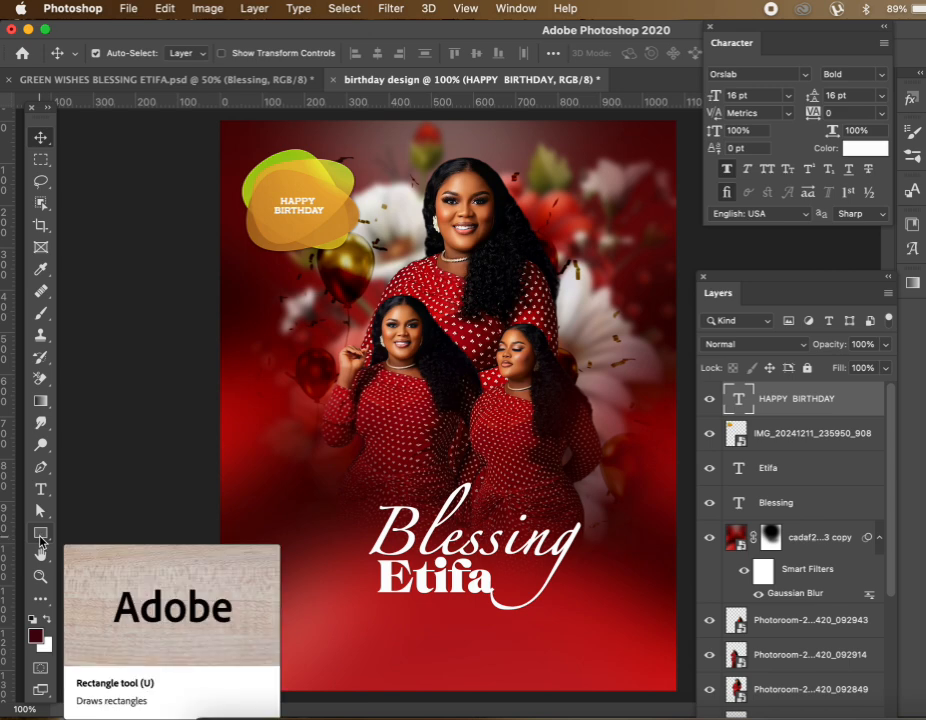
# Draw a small black 214 × 52 px rectangle over the right-hand woman
pyautogui.click(40, 535)
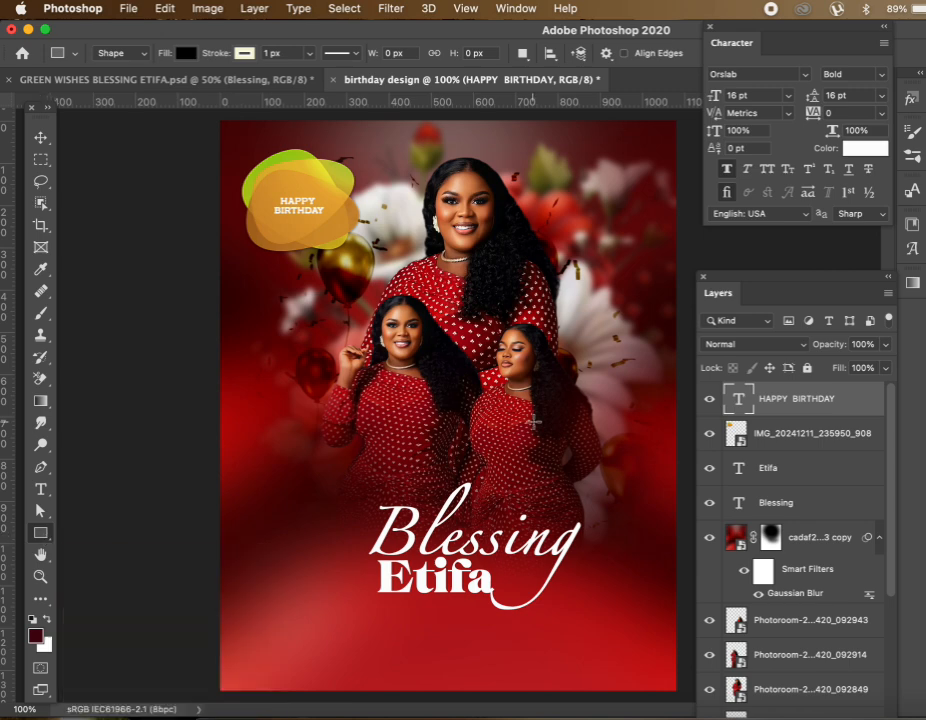
pyautogui.moveTo(527, 456); pyautogui.dragTo(618, 480)
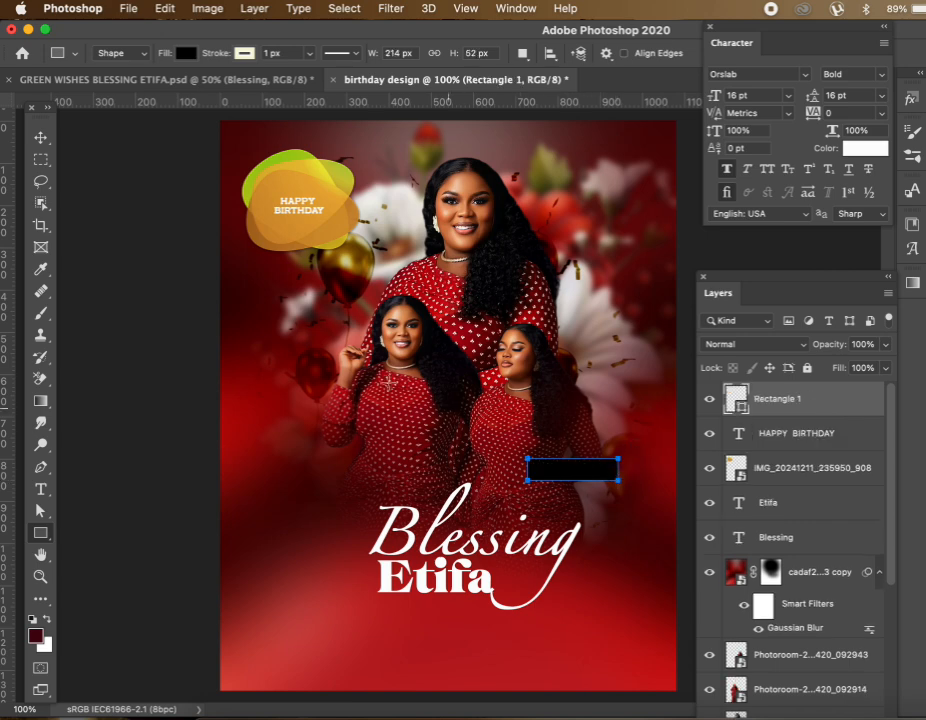
pyautogui.click(41, 137)
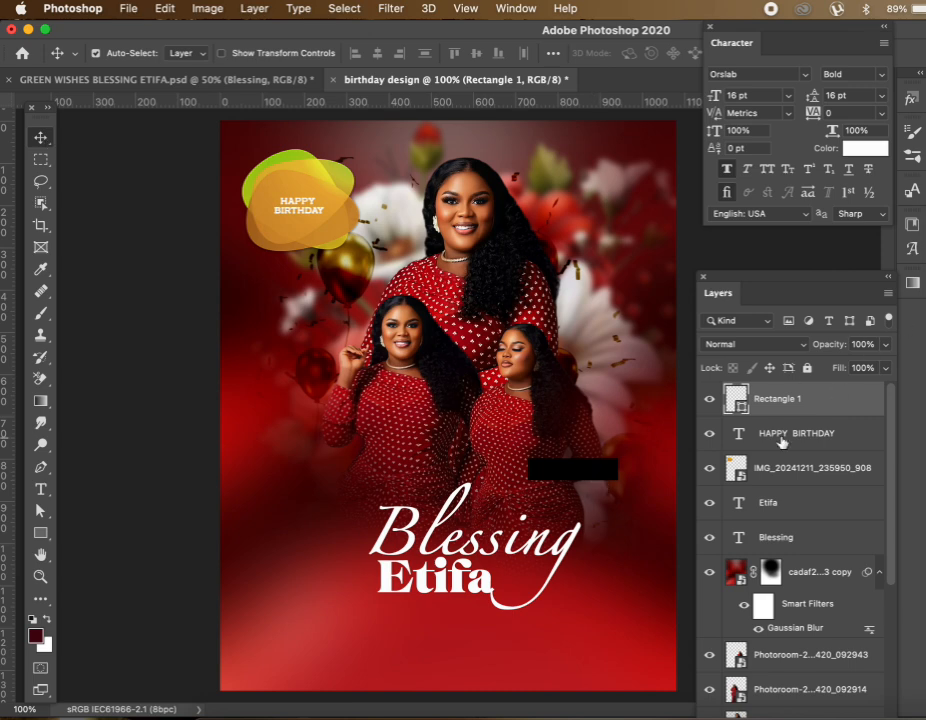
# Fill Rectangle 1 with yellow #ffc600 and nudge it up beside the woman's shoulder
pyautogui.doubleClick(735, 399)
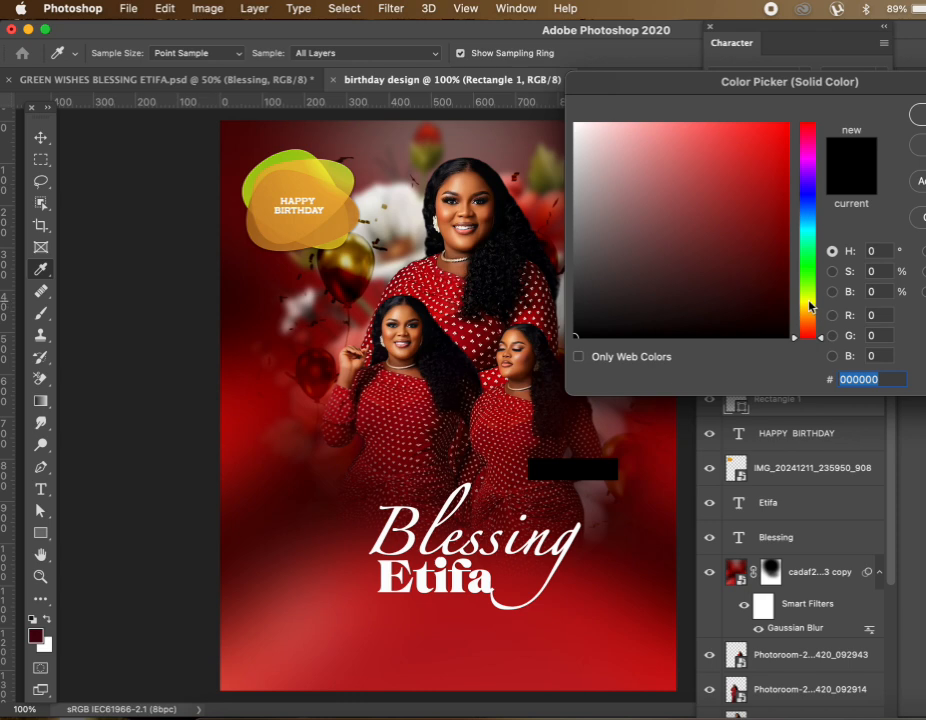
pyautogui.moveTo(807, 305); pyautogui.dragTo(804, 308)
pyautogui.moveTo(752, 247); pyautogui.dragTo(784, 125)
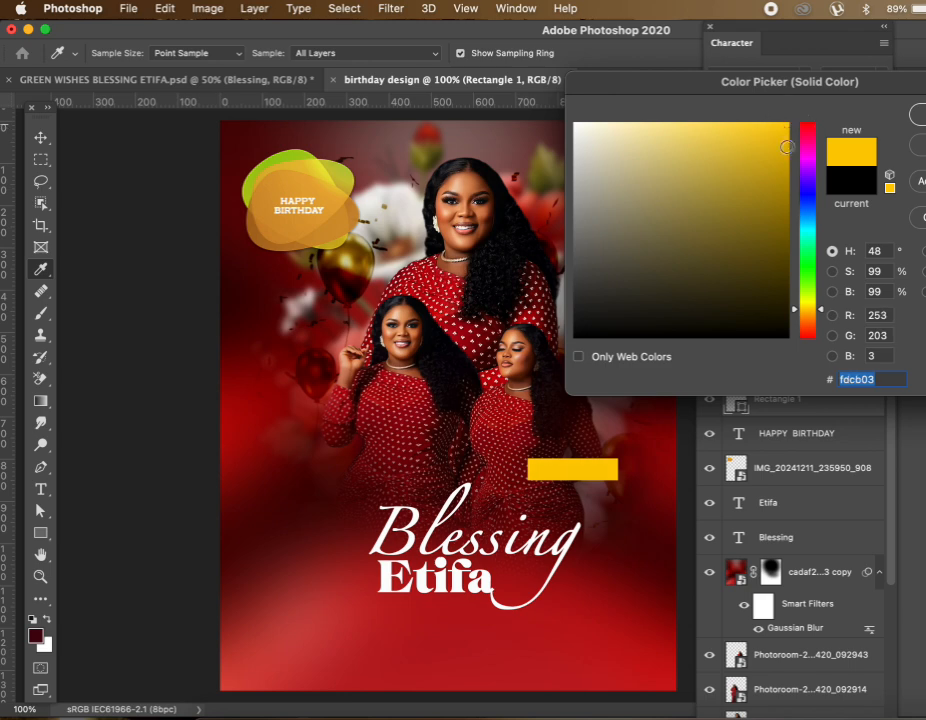
pyautogui.click(803, 313)
pyautogui.moveTo(761, 196); pyautogui.dragTo(789, 121)
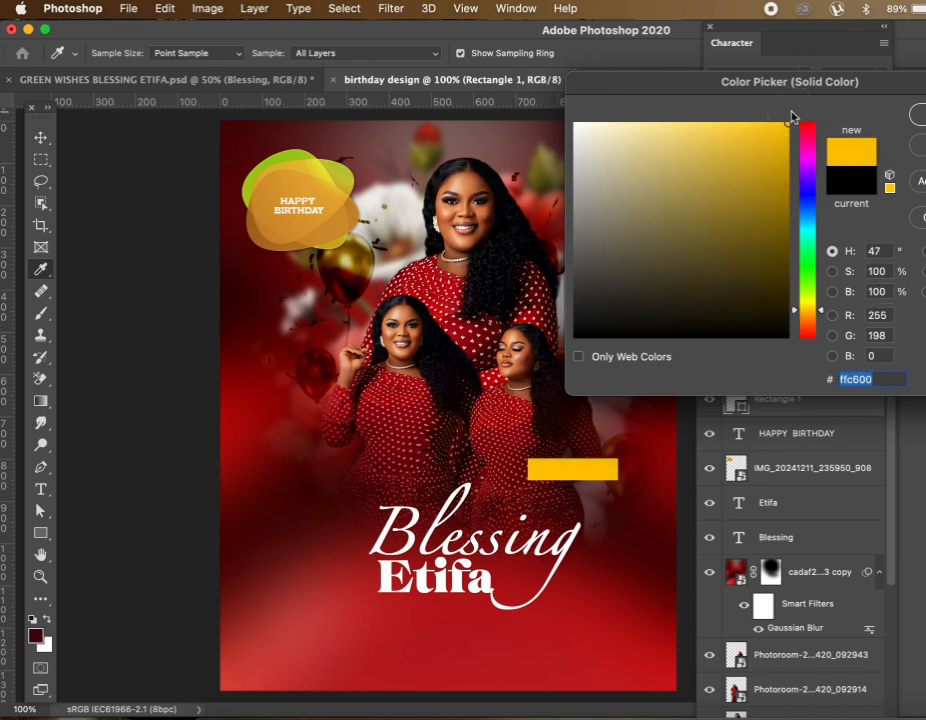
pyautogui.moveTo(822, 81); pyautogui.dragTo(719, 78)
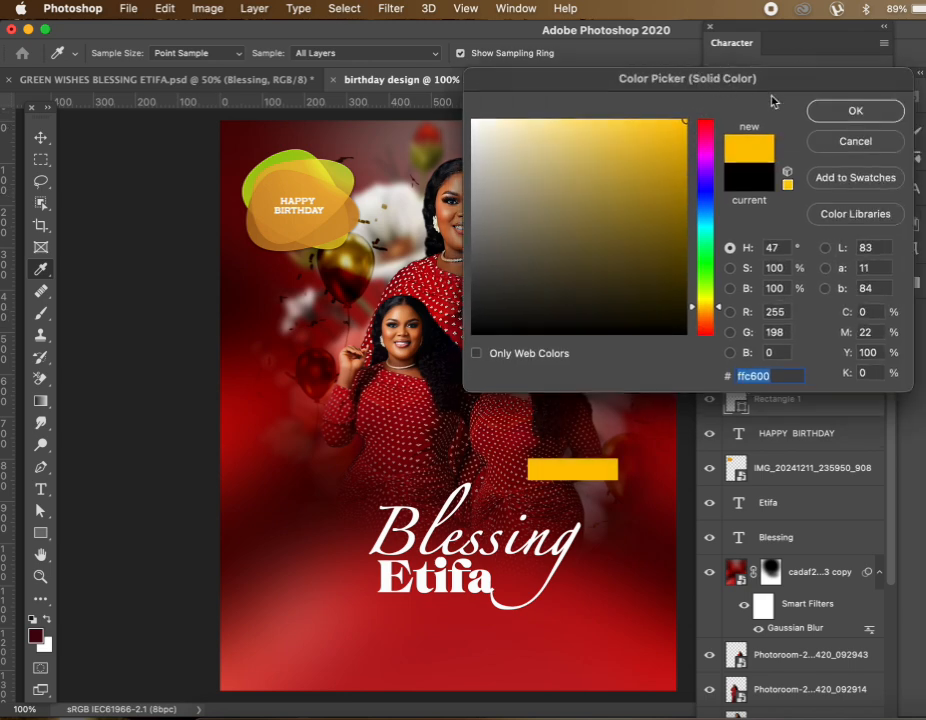
pyautogui.click(853, 113)
pyautogui.moveTo(594, 478); pyautogui.dragTo(610, 424)
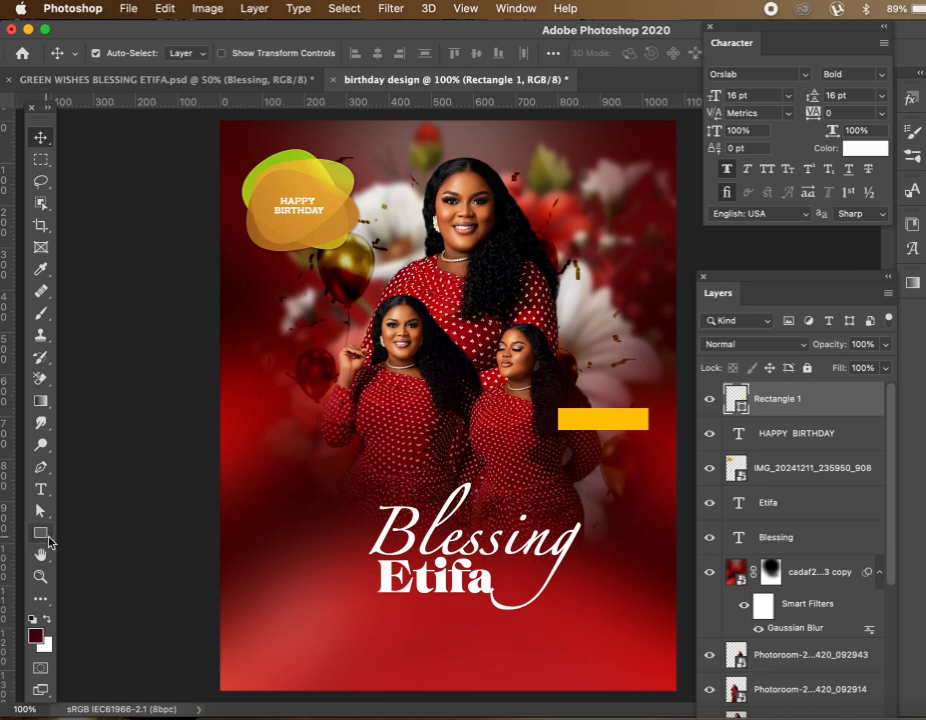
# Add an 'ELEGANT' text layer coloured black
pyautogui.click(42, 491)
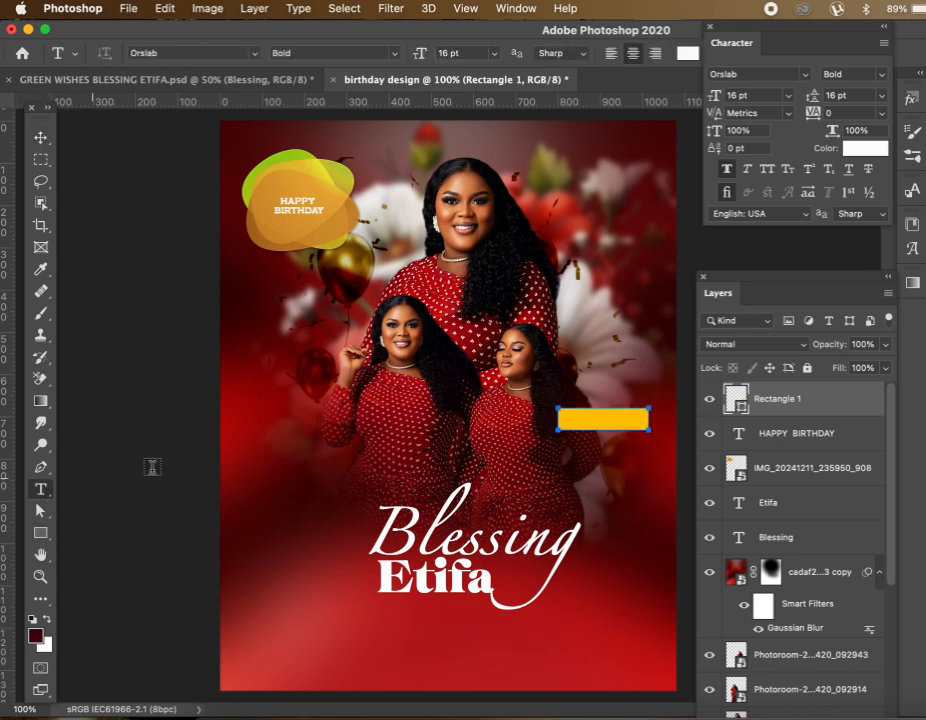
pyautogui.click(348, 418)
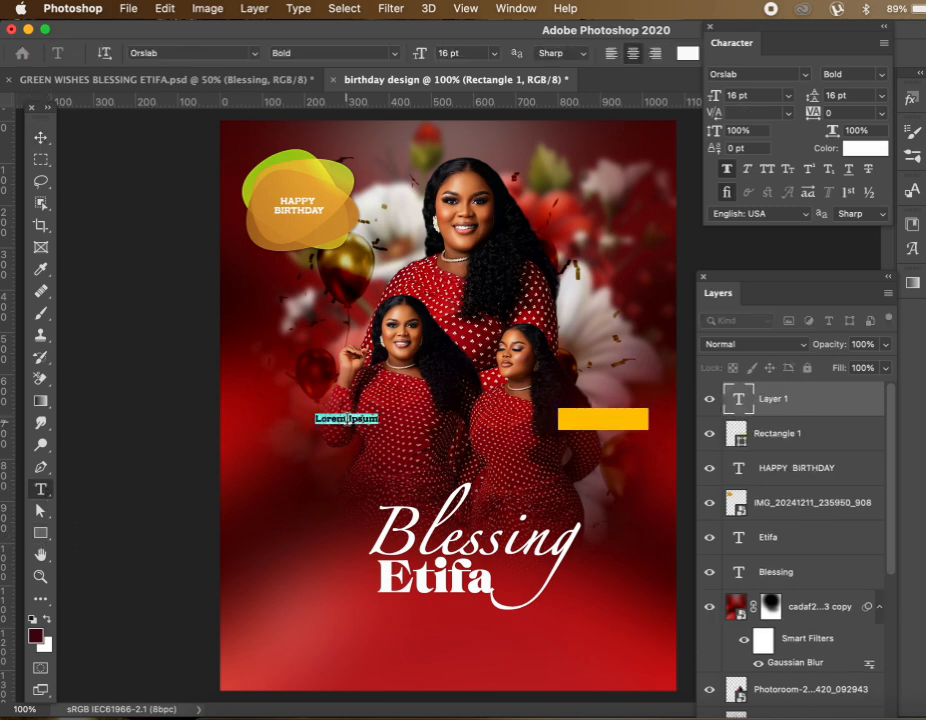
pyautogui.write('ELEGAN')
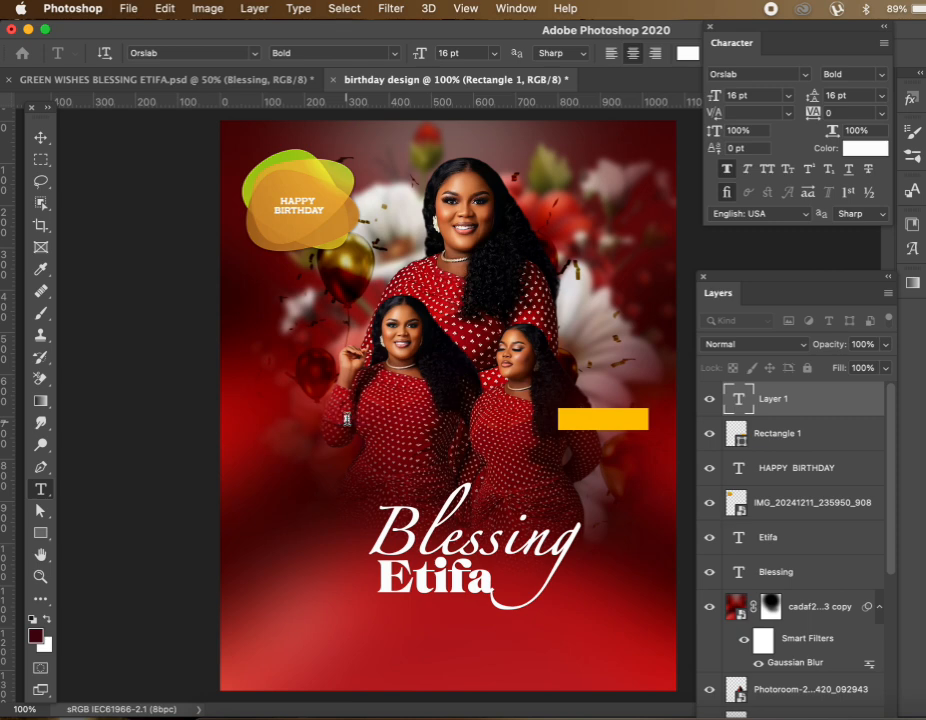
pyautogui.write('T')
pyautogui.doubleClick(347, 419)
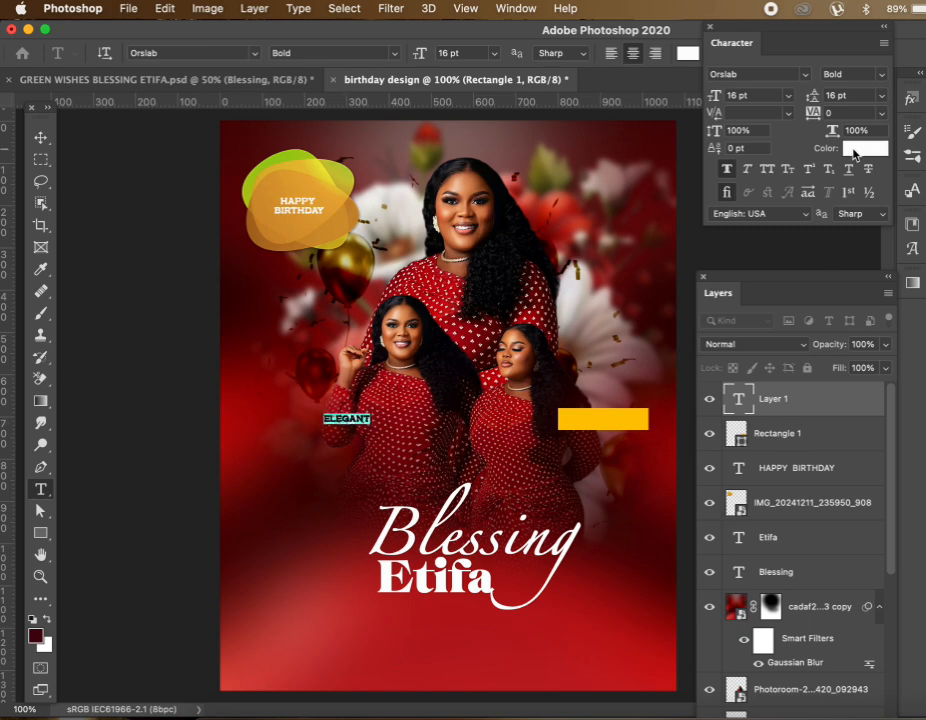
pyautogui.click(862, 148)
pyautogui.moveTo(626, 210); pyautogui.dragTo(471, 335)
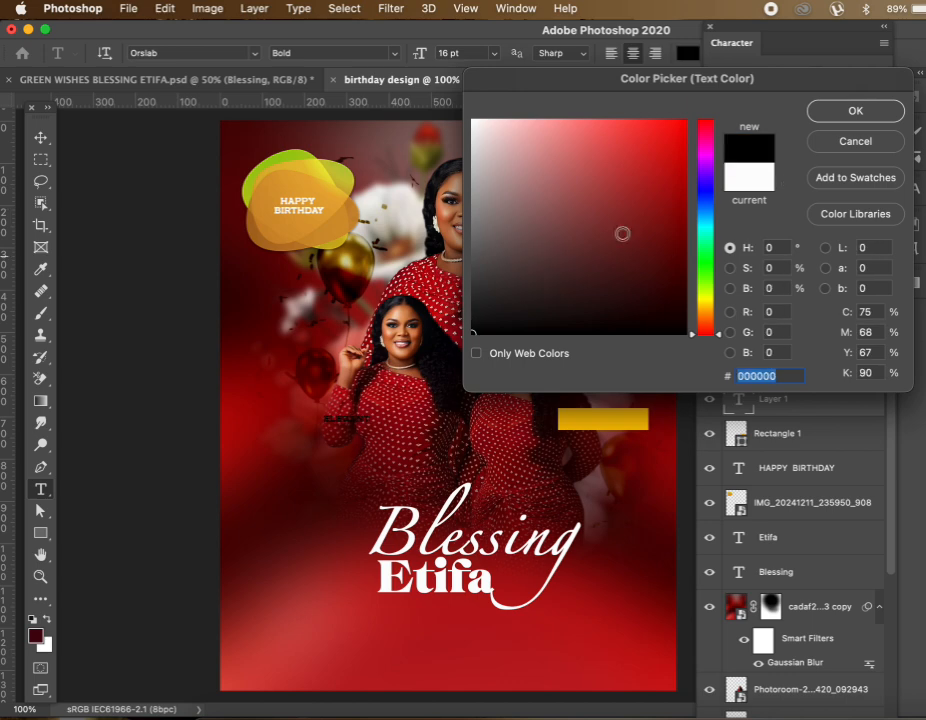
pyautogui.click(840, 109)
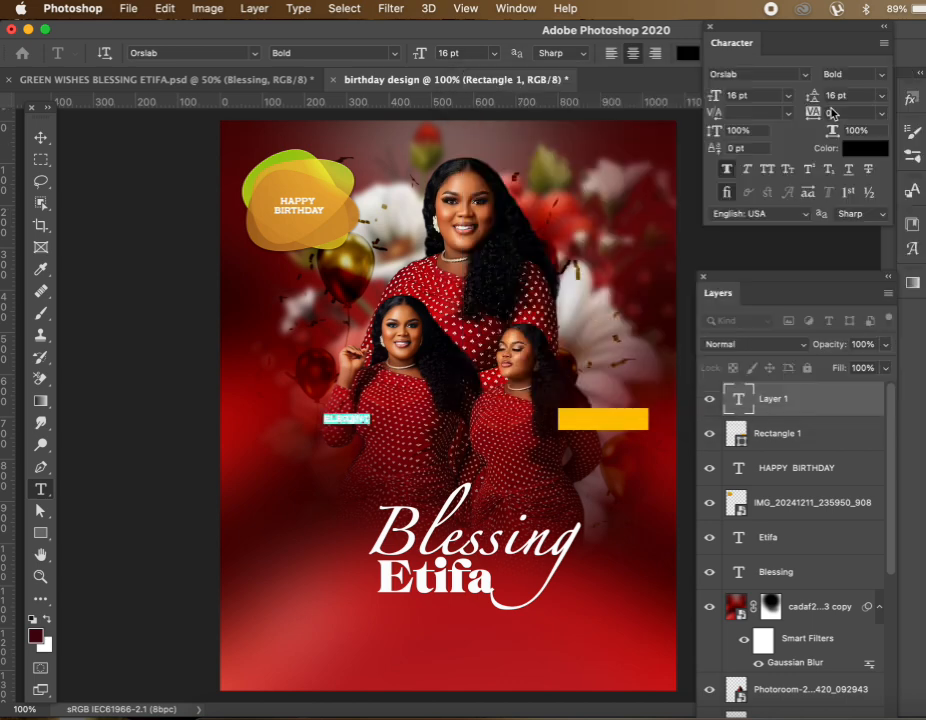
pyautogui.click(41, 137)
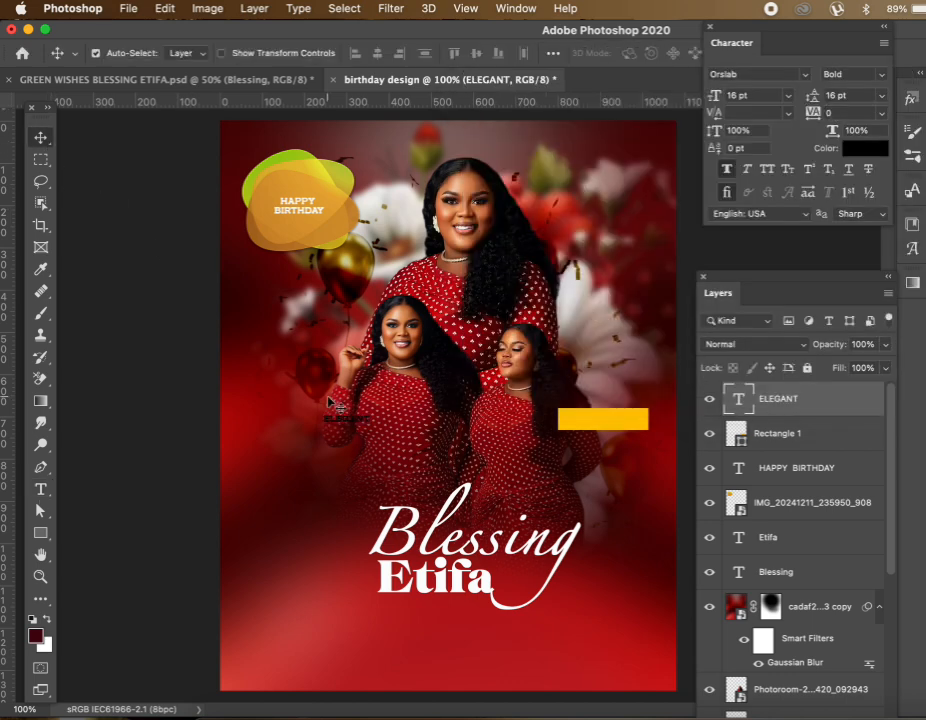
# Move ELEGANT onto the yellow rectangle and enlarge it slightly to fit
pyautogui.moveTo(355, 425); pyautogui.dragTo(606, 427)
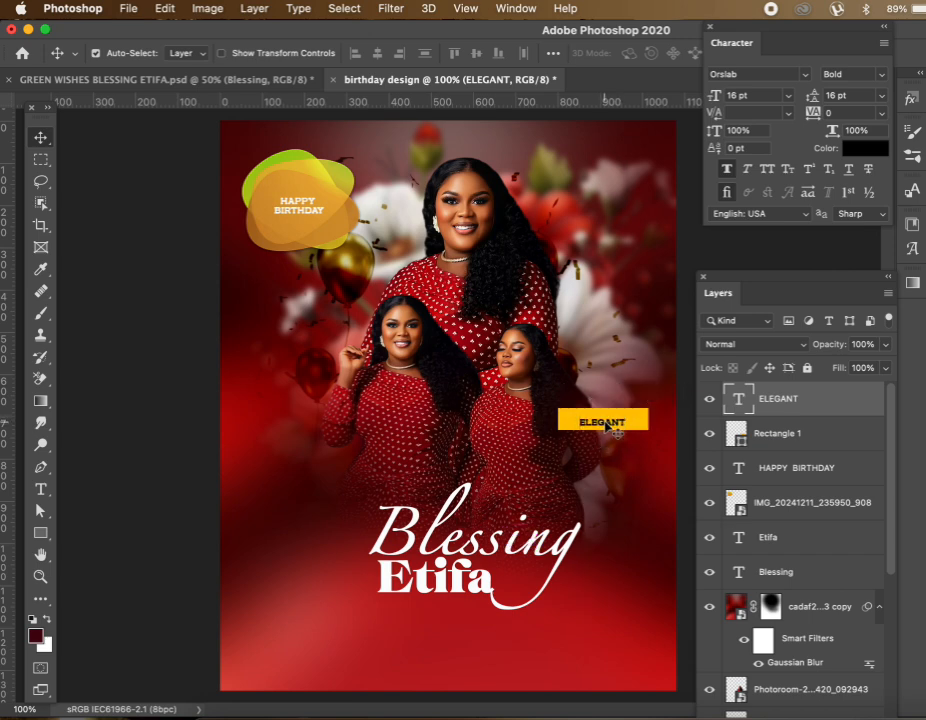
pyautogui.hotkey('ctrl', 't')
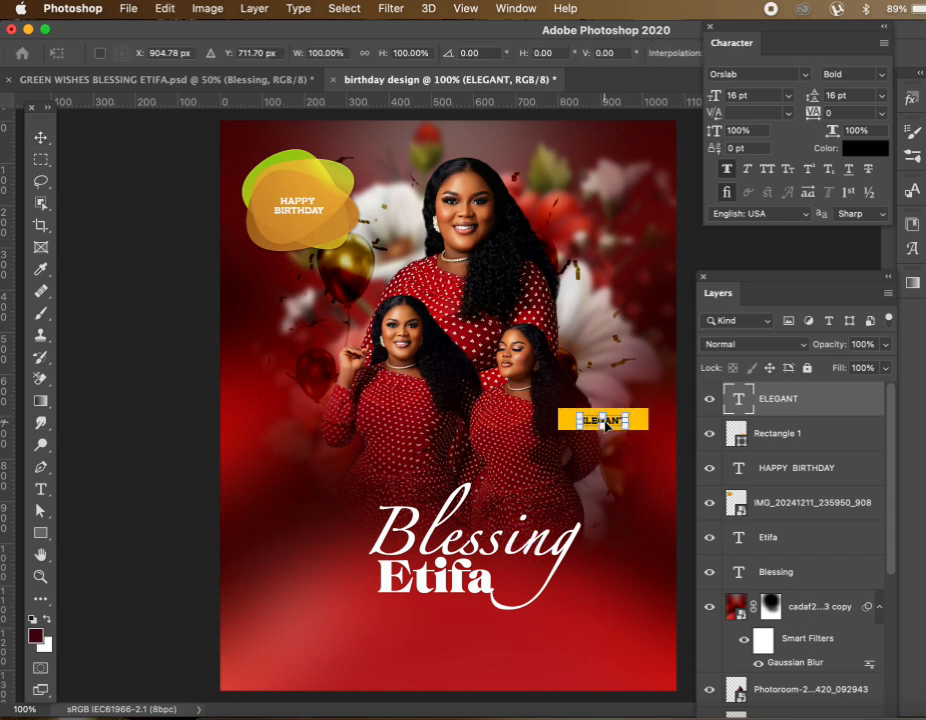
pyautogui.moveTo(626, 411)
pyautogui.mouseDown()
pyautogui.moveTo(637, 411)
pyautogui.moveTo(613, 426)
pyautogui.mouseUp()
pyautogui.press('Return')
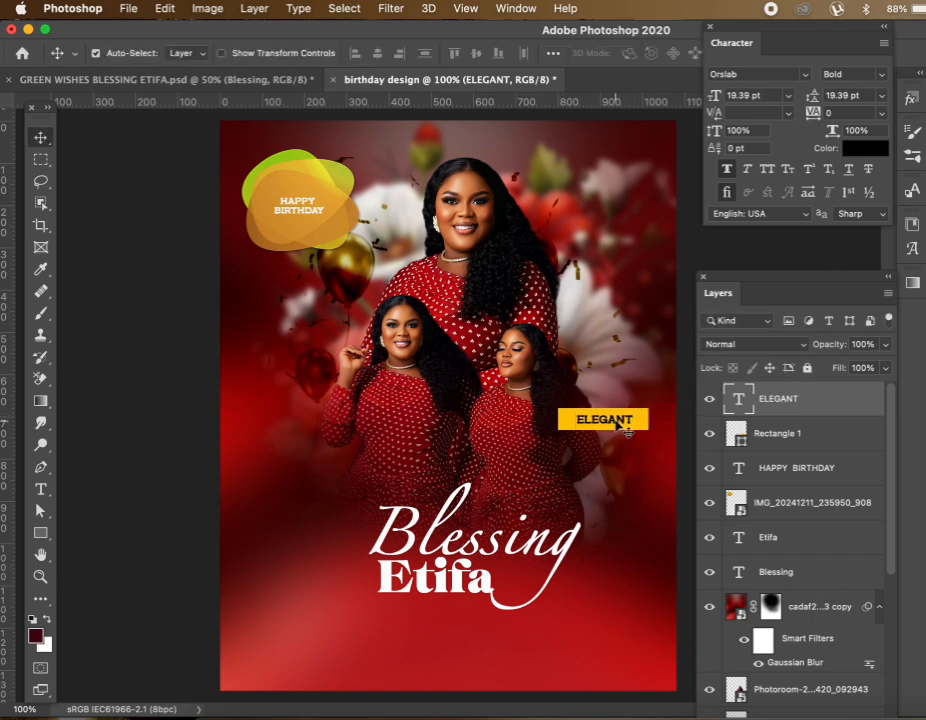
pyautogui.click(566, 426)
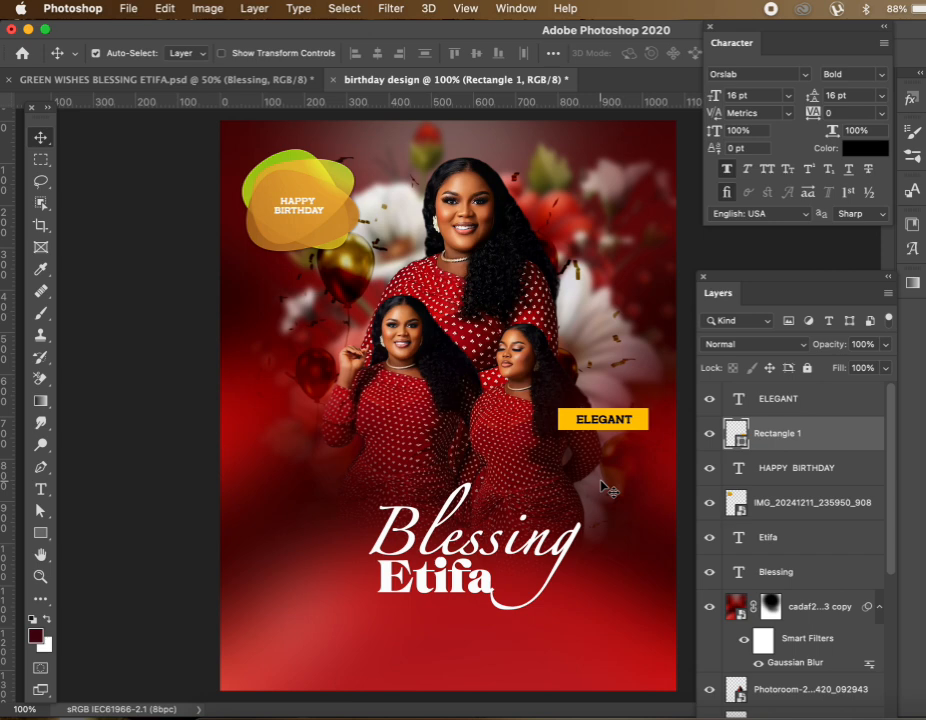
# In the GREEN WISHES poster, hide Layer 4 and select the 20TH APRIL 2025 badge
pyautogui.click(262, 82)
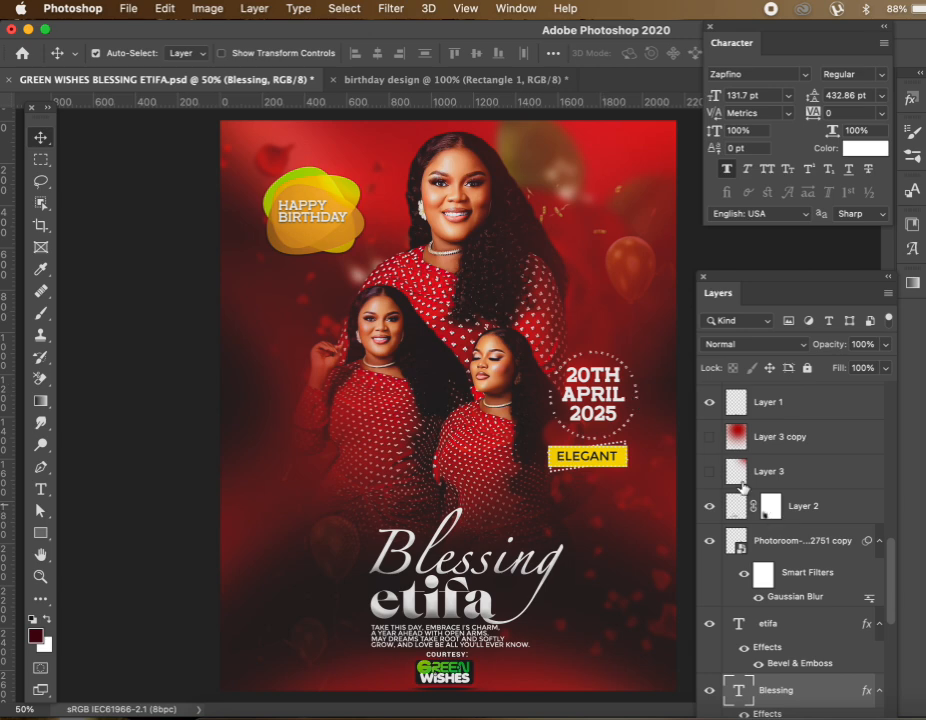
pyautogui.click(598, 395)
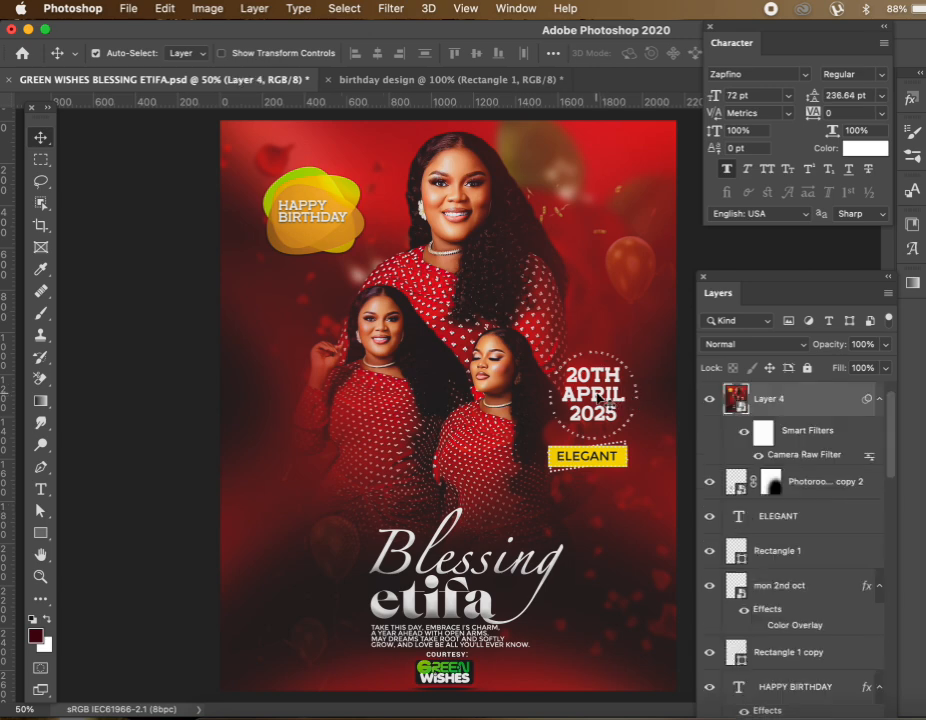
pyautogui.click(709, 398)
pyautogui.click(597, 396)
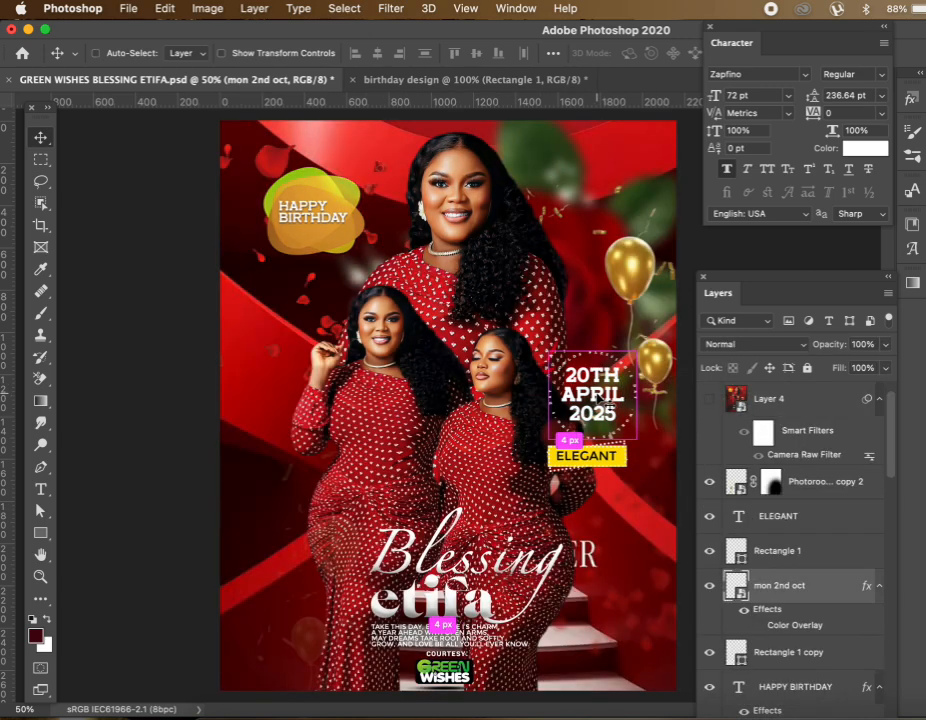
# Drag the date badge into the birthday design and shrink it above ELEGANT
pyautogui.click(470, 79)
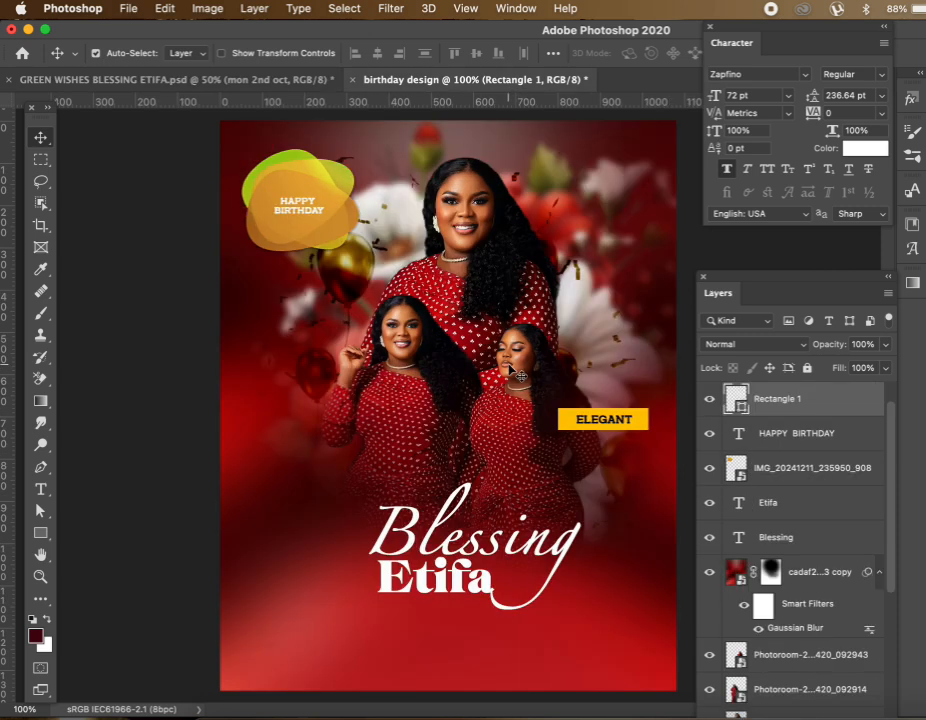
pyautogui.press('super')
pyautogui.moveTo(522, 374); pyautogui.dragTo(529, 389)
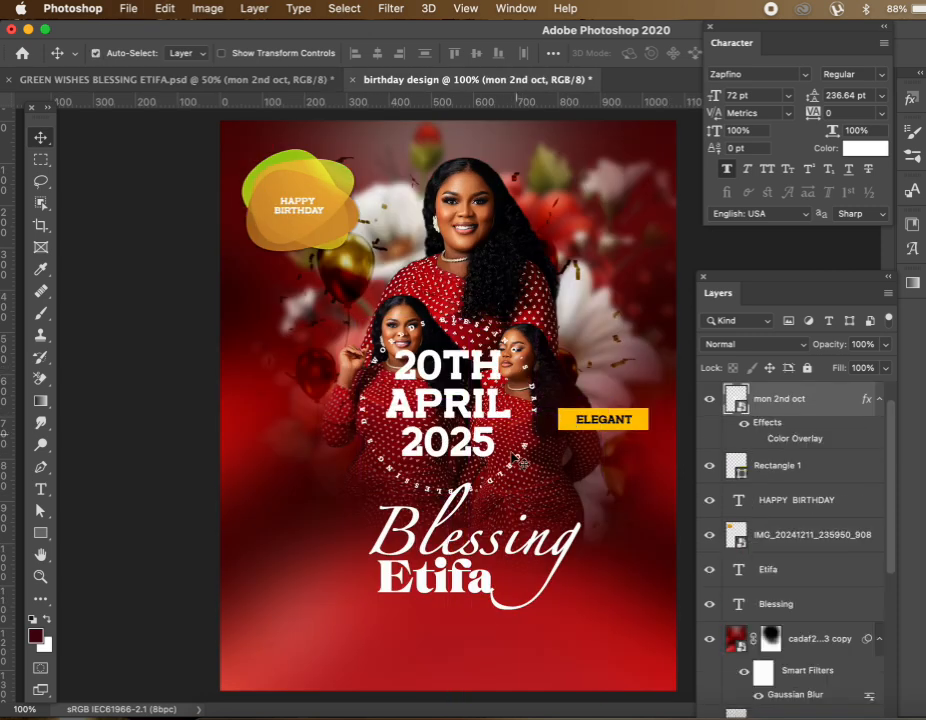
pyautogui.press('super+t')
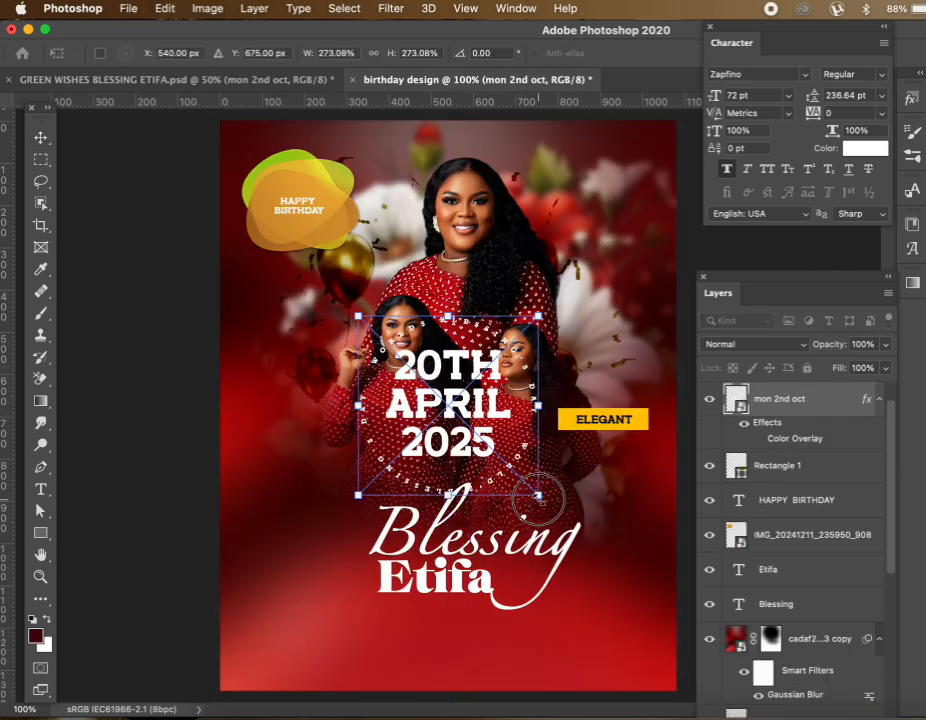
pyautogui.moveTo(538, 494); pyautogui.dragTo(617, 356)
pyautogui.press('Return')
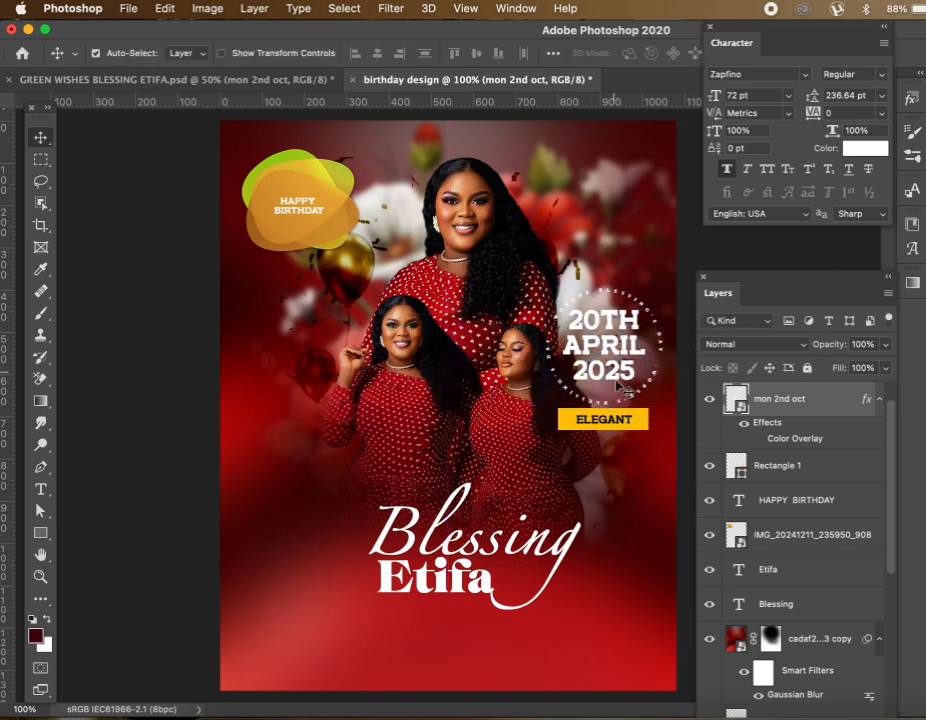